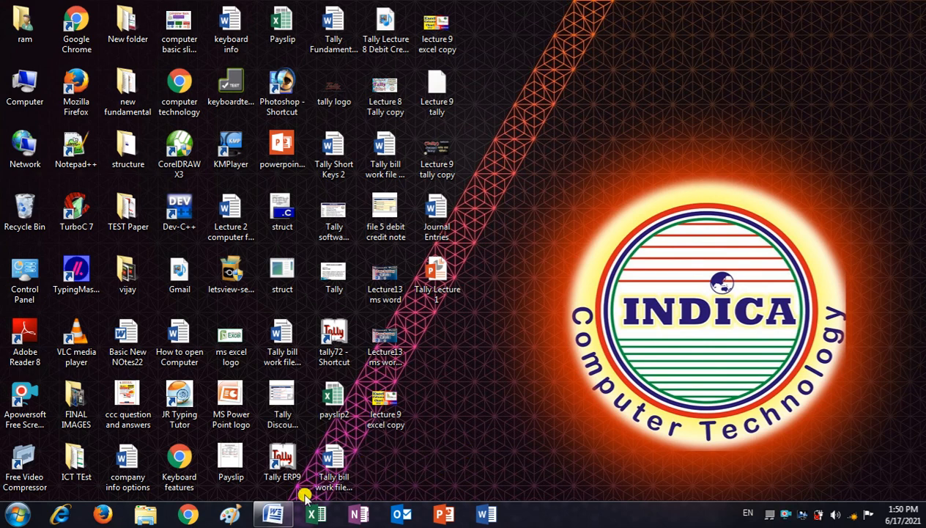
Switch to the open Word document and go to the start of its first page.
click(275, 517)
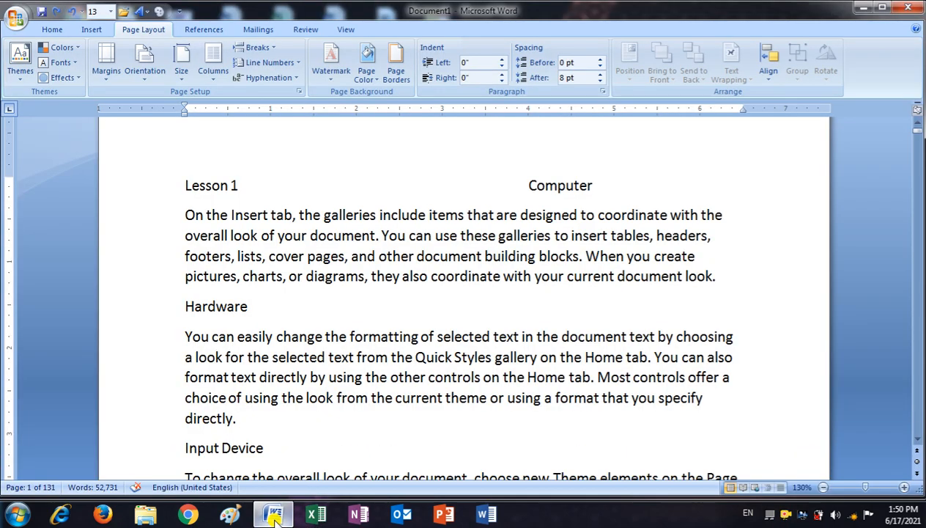
click(90, 29)
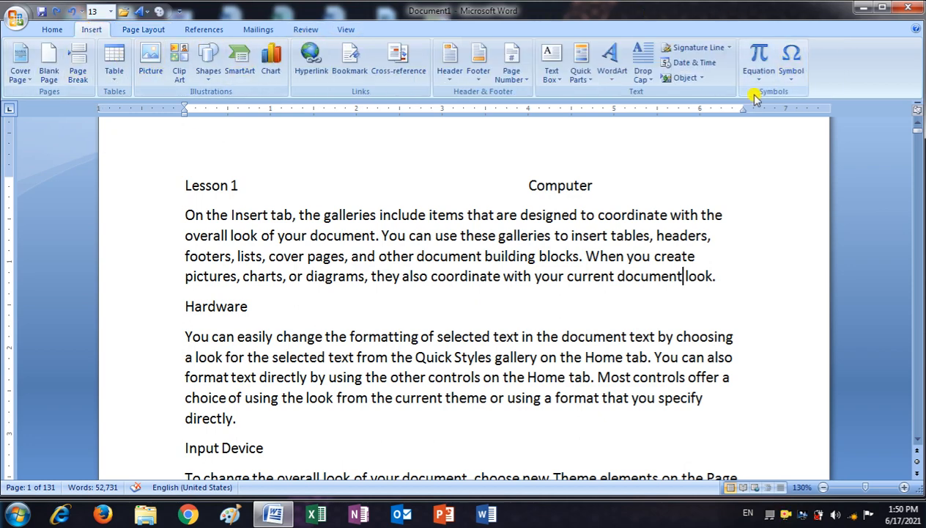
click(50, 30)
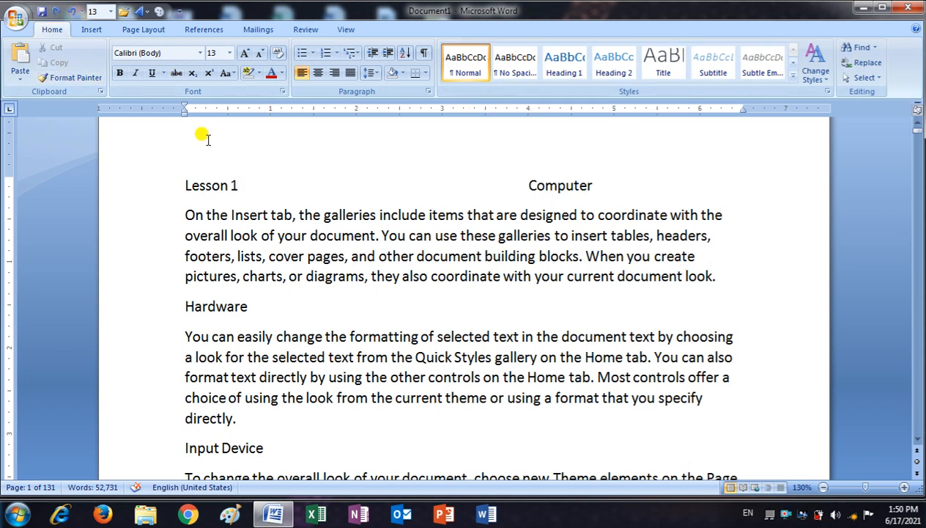
click(132, 30)
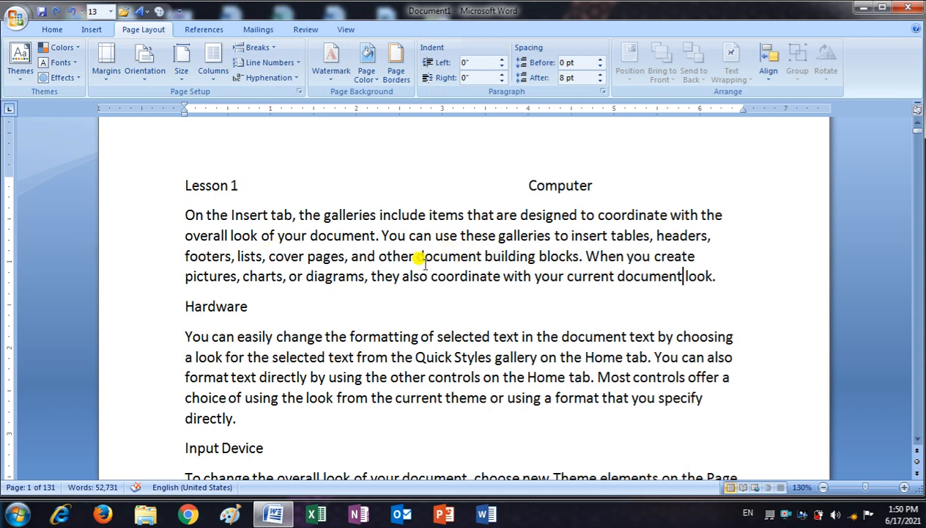
scroll(484, 271, up, 1)
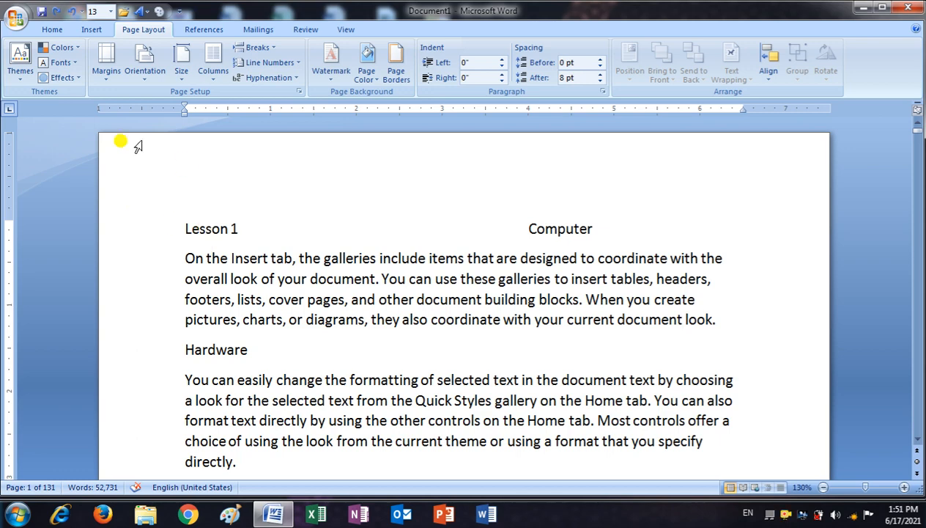
drag(187, 222, 645, 231)
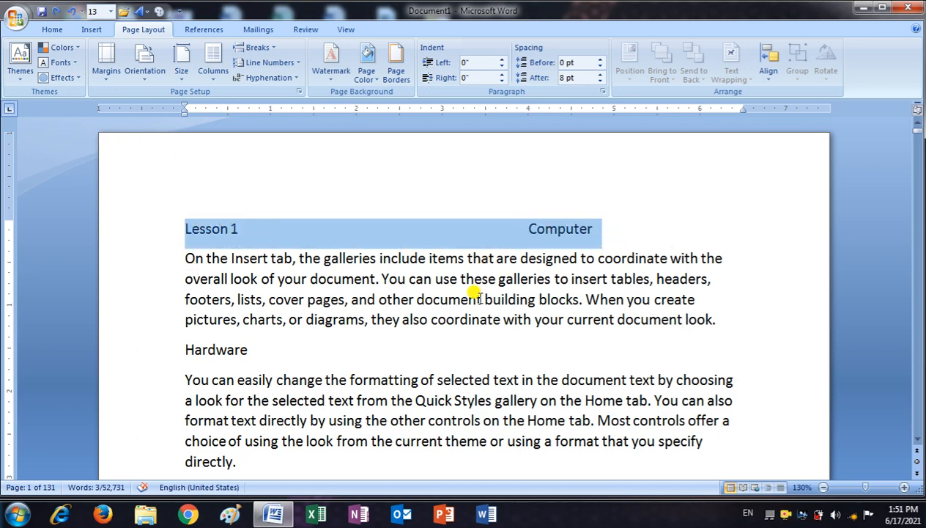
scroll(480, 386, down, 15)
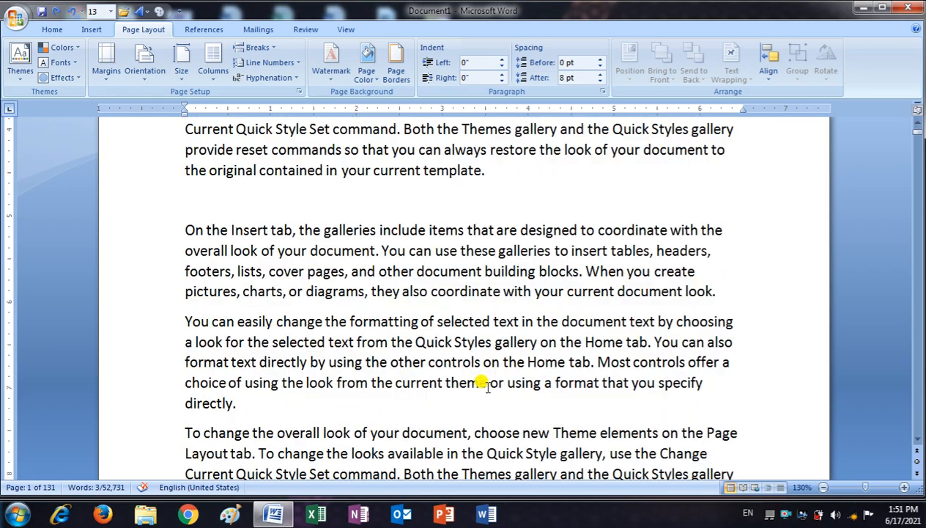
scroll(484, 382, up, 15)
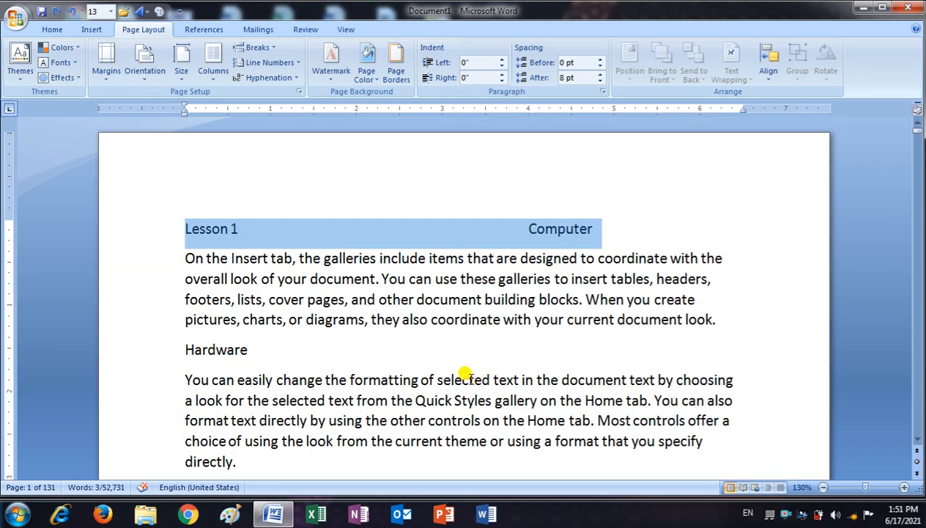
click(282, 296)
Apply the Title style to the "Lesson 1 Computer" line at the start of the document.
click(187, 226)
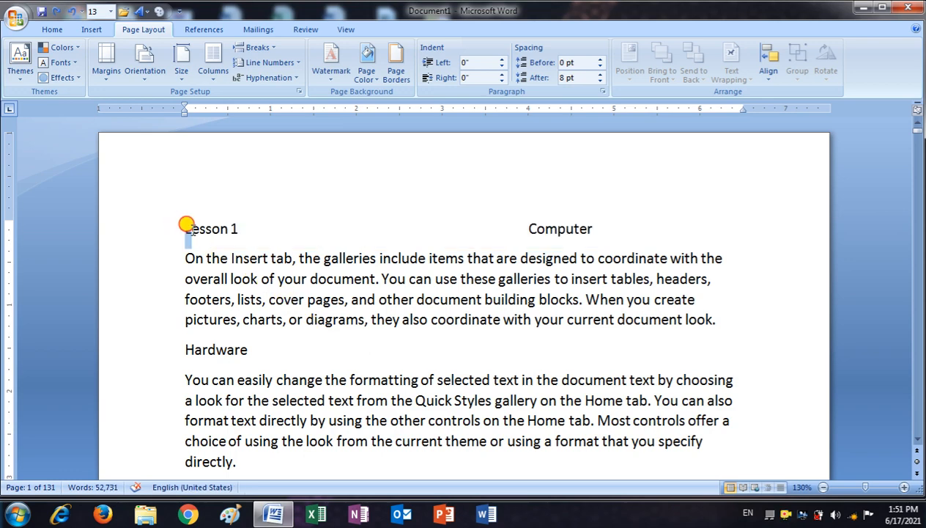
drag(187, 226, 710, 240)
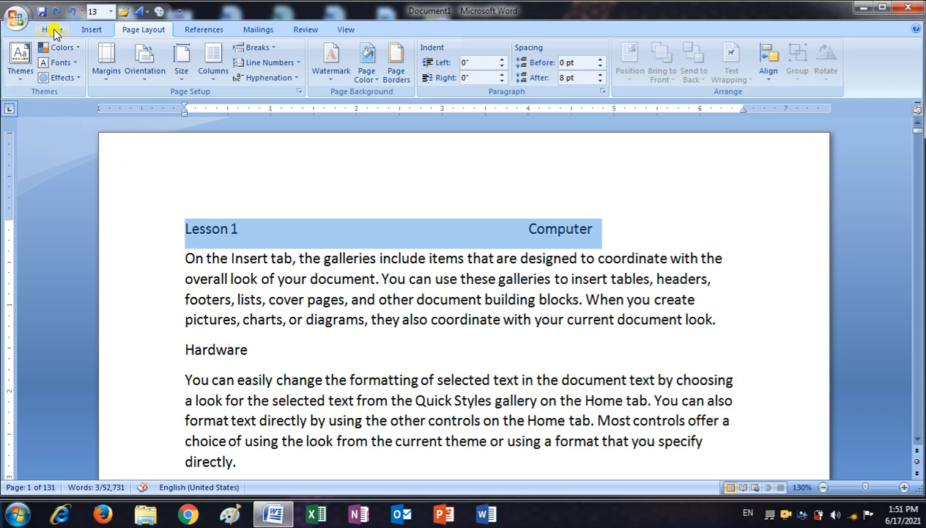
click(51, 30)
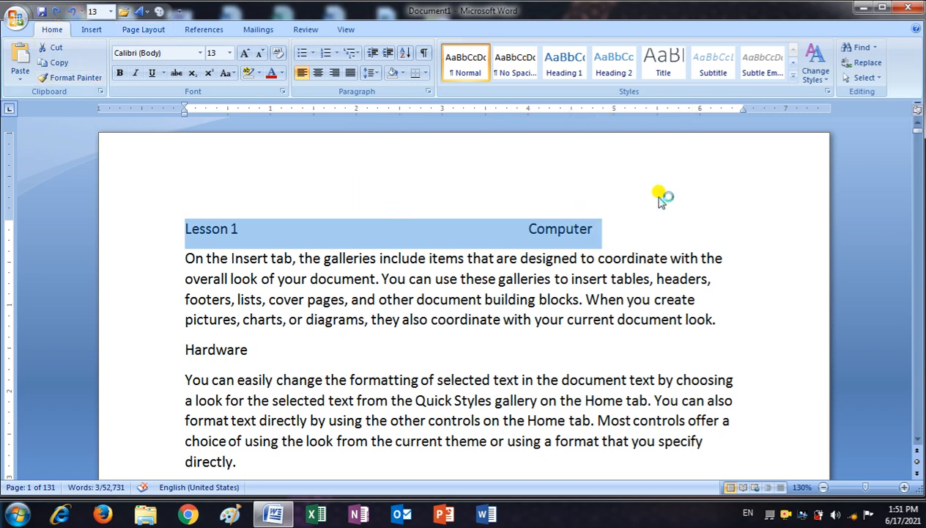
click(663, 62)
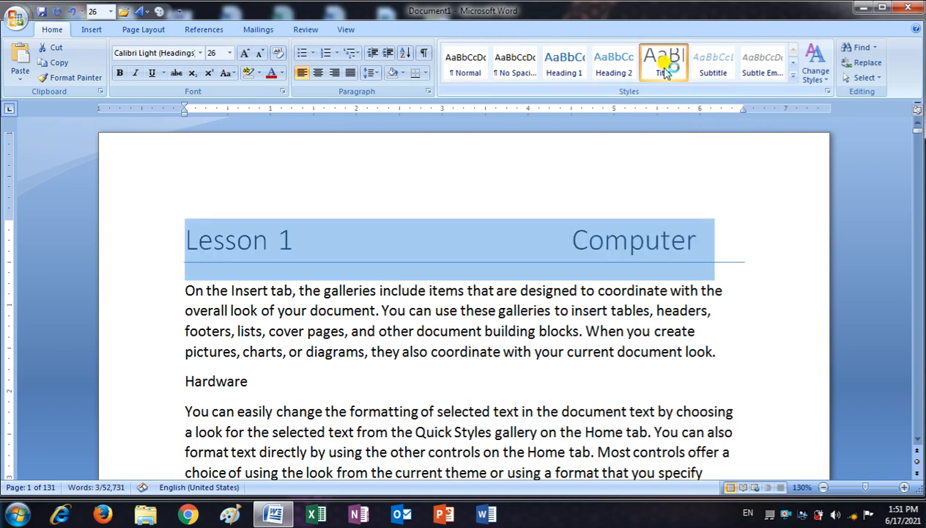
click(338, 246)
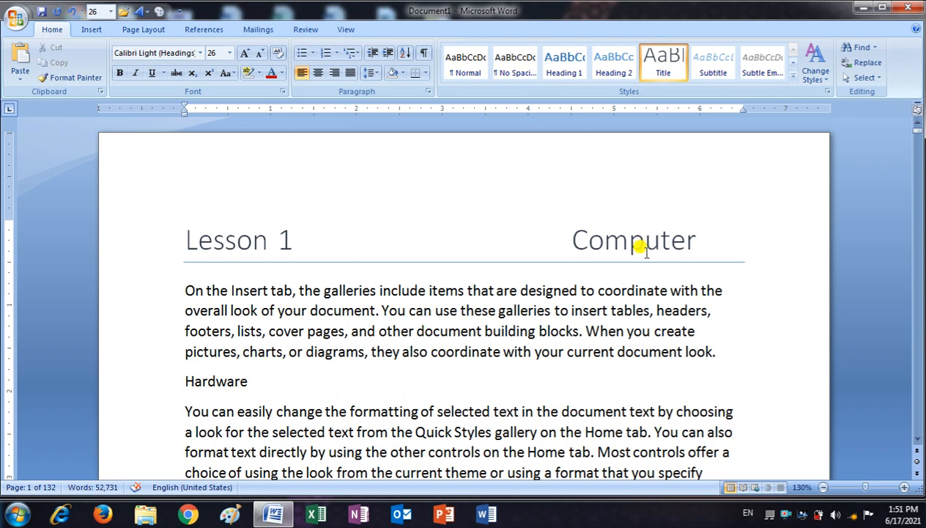
Apply the Heading 1 style to the "Hardware" line.
scroll(268, 381, down, 2)
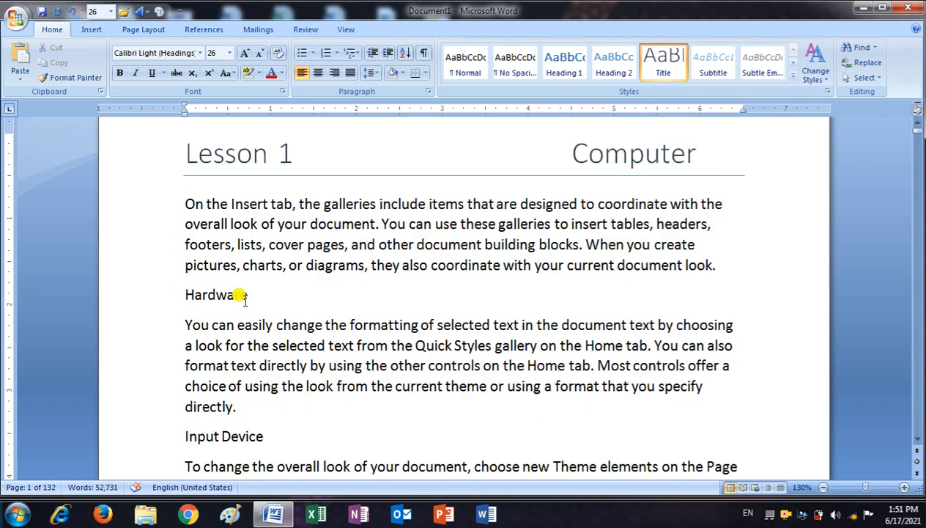
drag(247, 297, 151, 310)
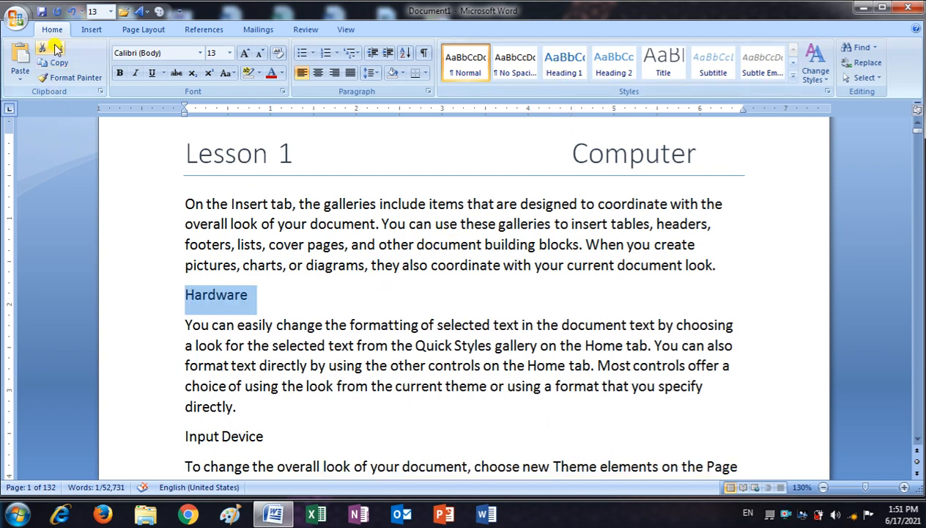
click(577, 62)
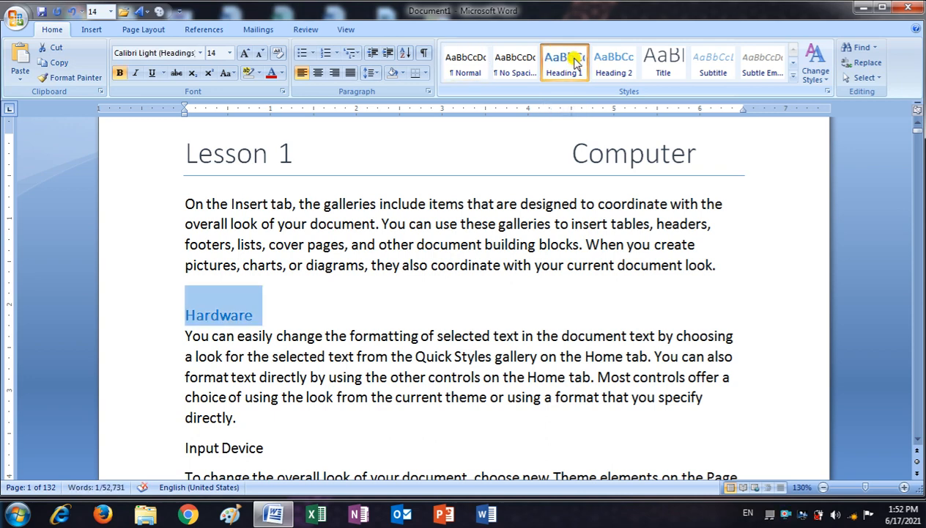
Apply the Intense Reference style to the "Input Device" line.
click(283, 444)
drag(282, 444, 182, 450)
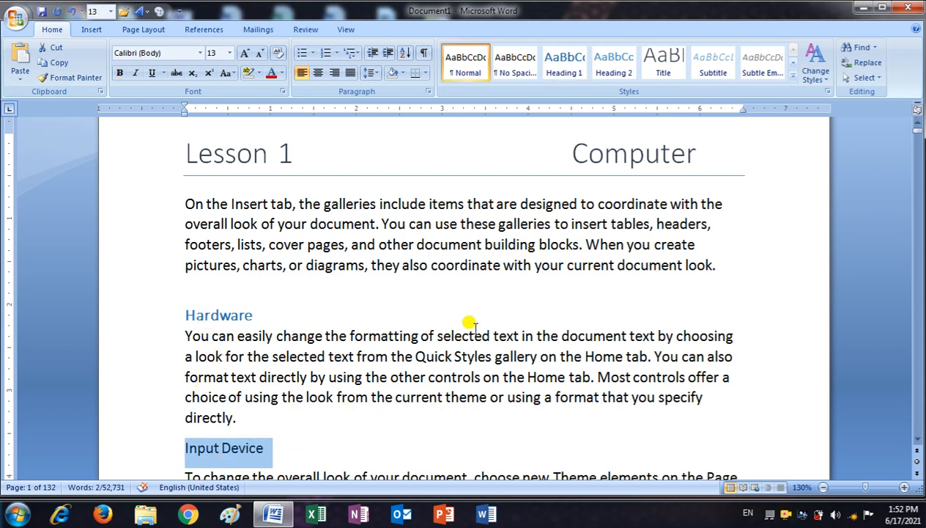
click(793, 76)
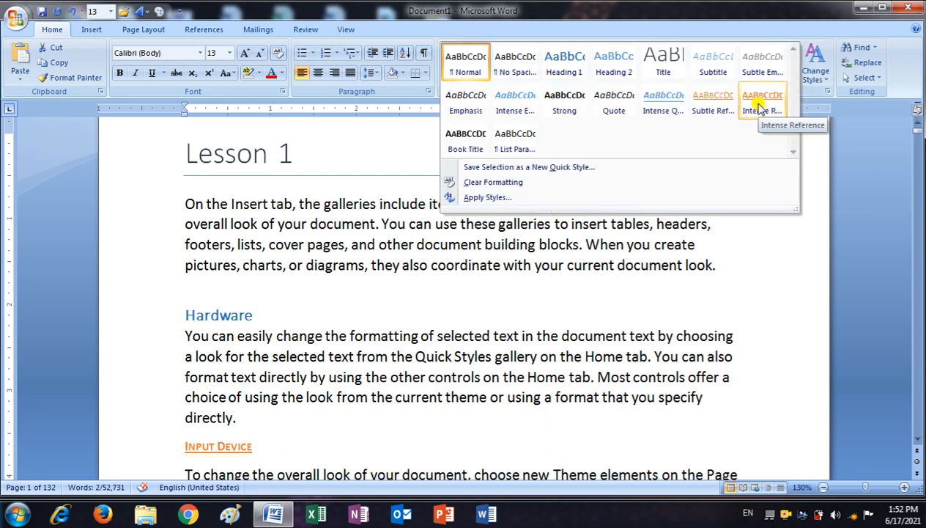
click(762, 106)
click(377, 356)
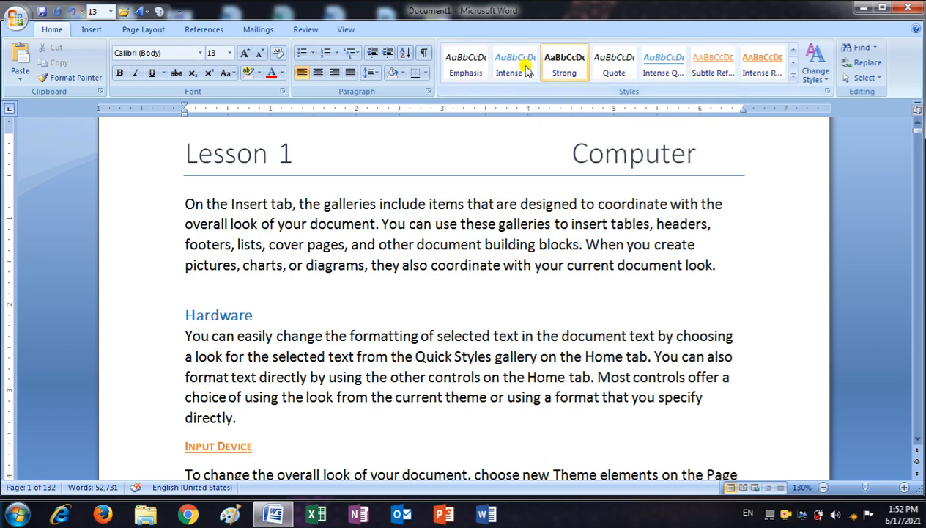
Apply the built-in Office theme to the document.
click(146, 29)
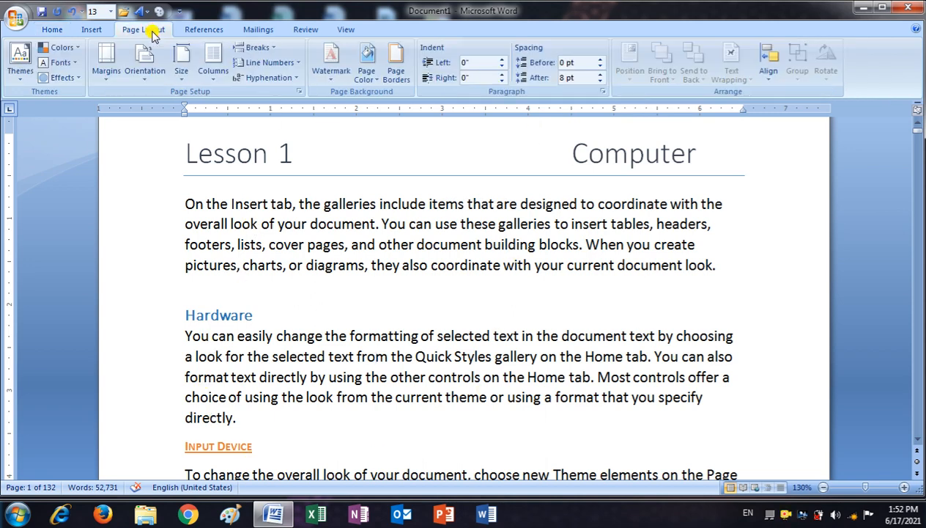
click(21, 73)
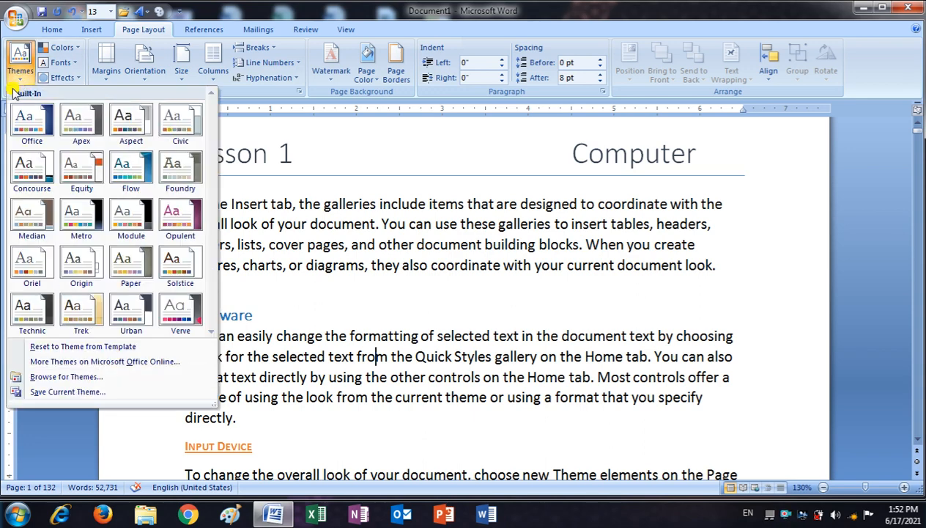
click(40, 137)
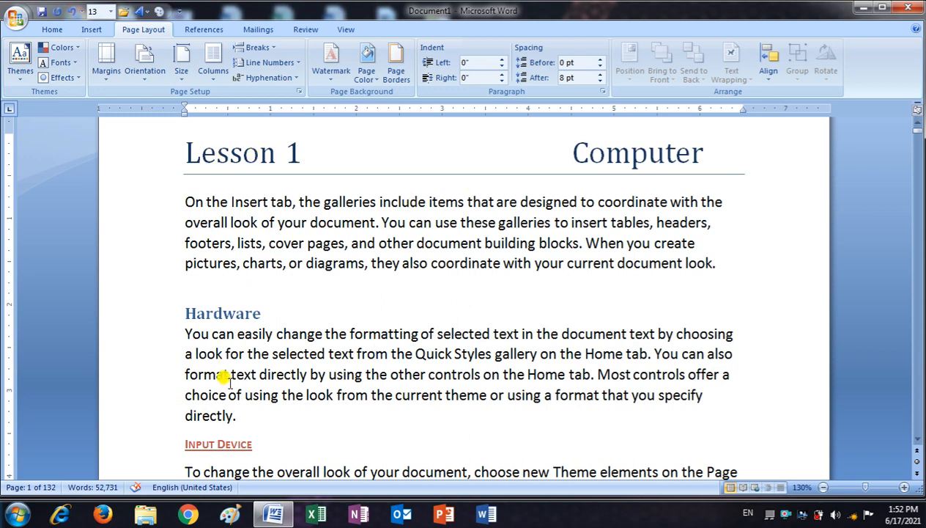
Change the document theme to Apex and look over the restyled title, headings and body text.
click(20, 77)
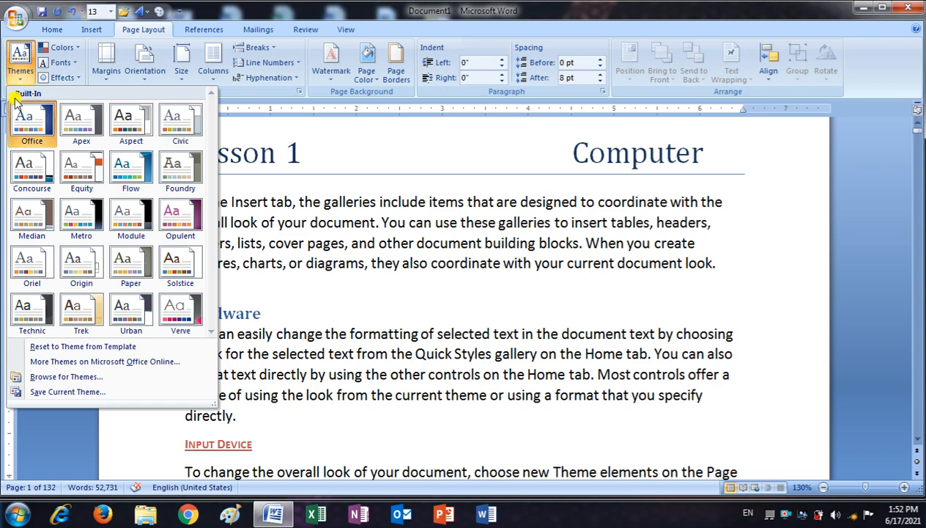
click(73, 126)
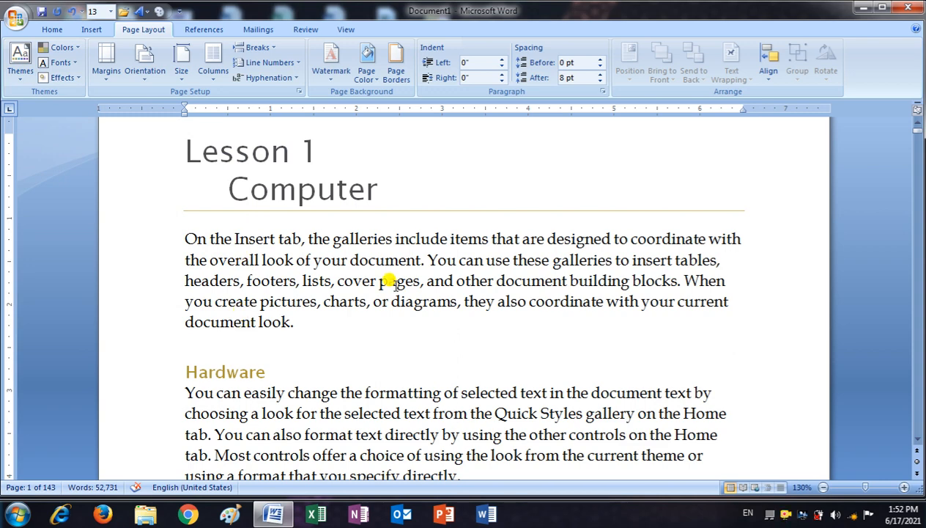
scroll(333, 352, down, 1)
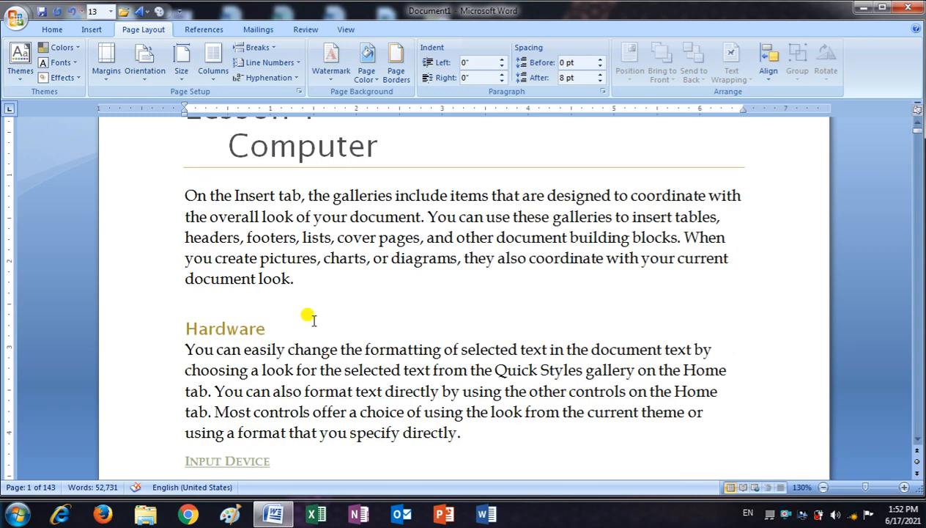
scroll(306, 317, up, 1)
Try the Metro theme on the document, followed by the Verve theme.
click(19, 73)
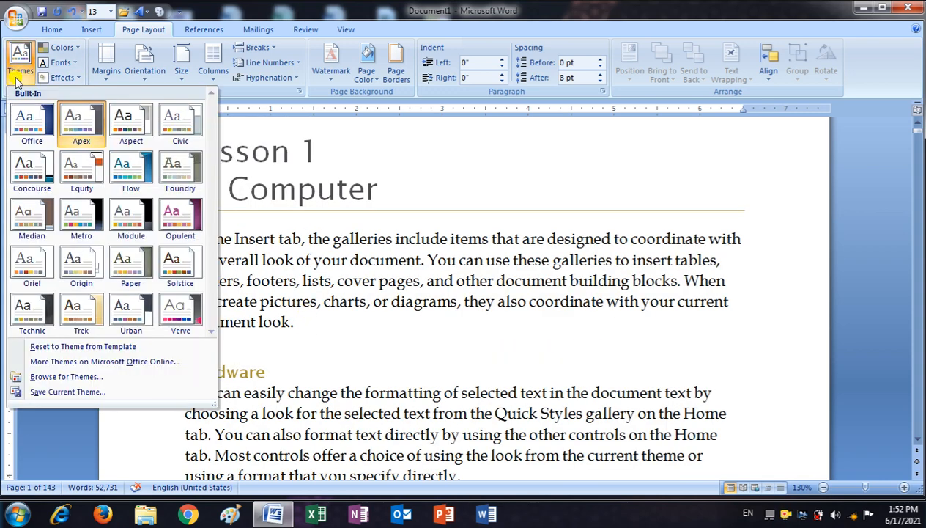
click(87, 217)
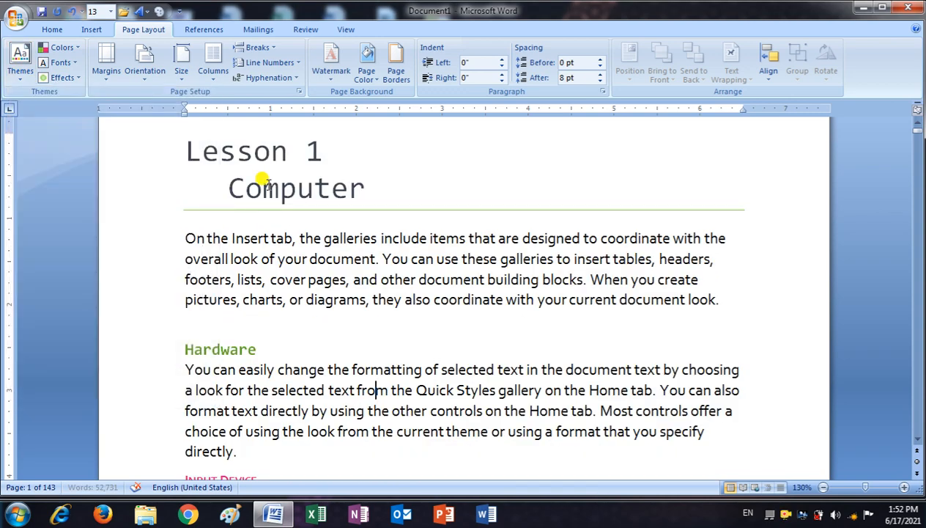
scroll(271, 209, down, 1)
scroll(266, 325, up, 1)
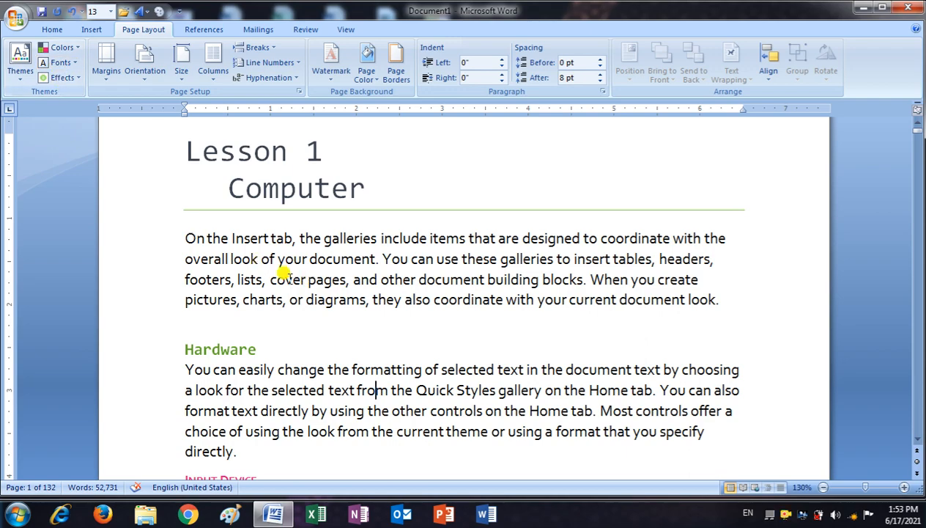
click(20, 65)
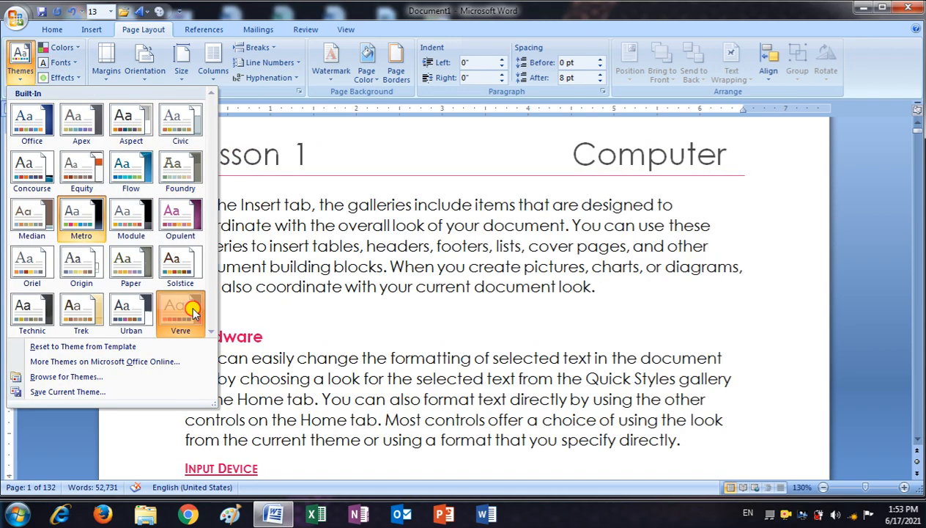
click(181, 311)
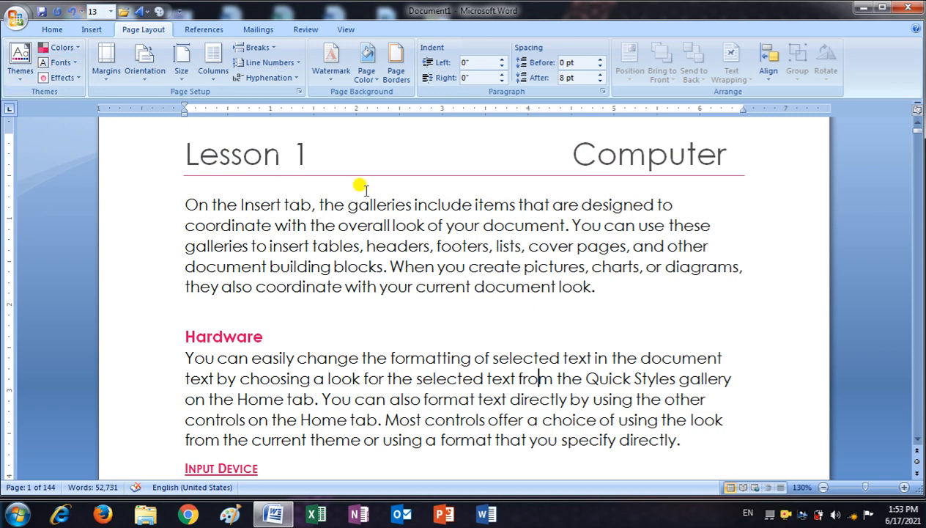
Set the document theme back to Office and return to the start of the first page.
click(17, 81)
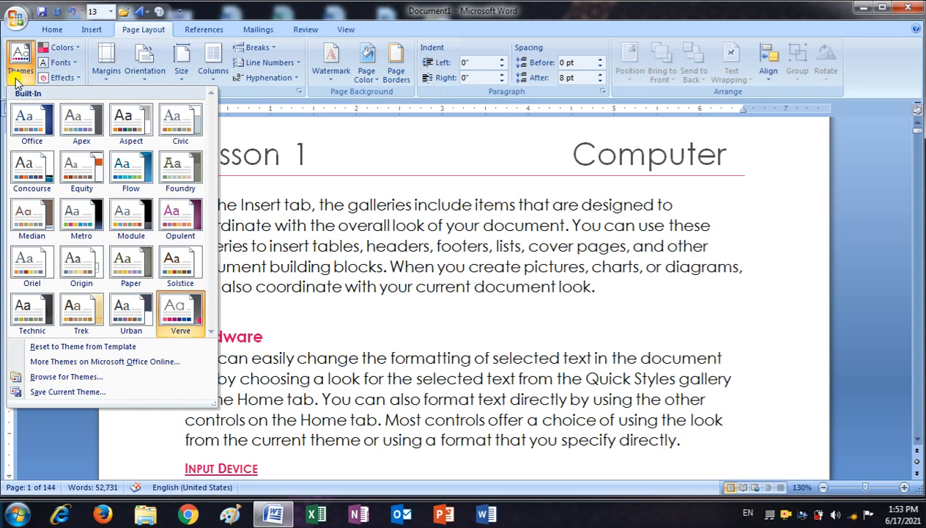
click(32, 129)
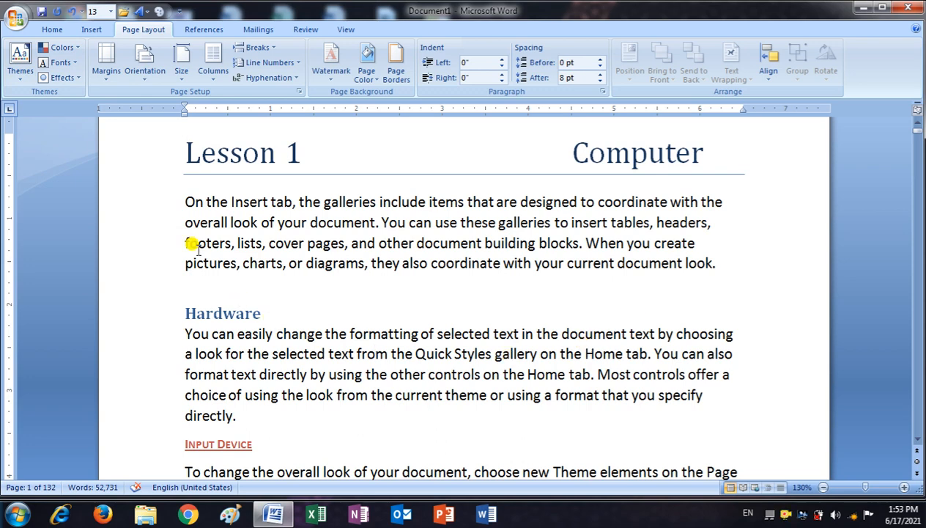
click(19, 84)
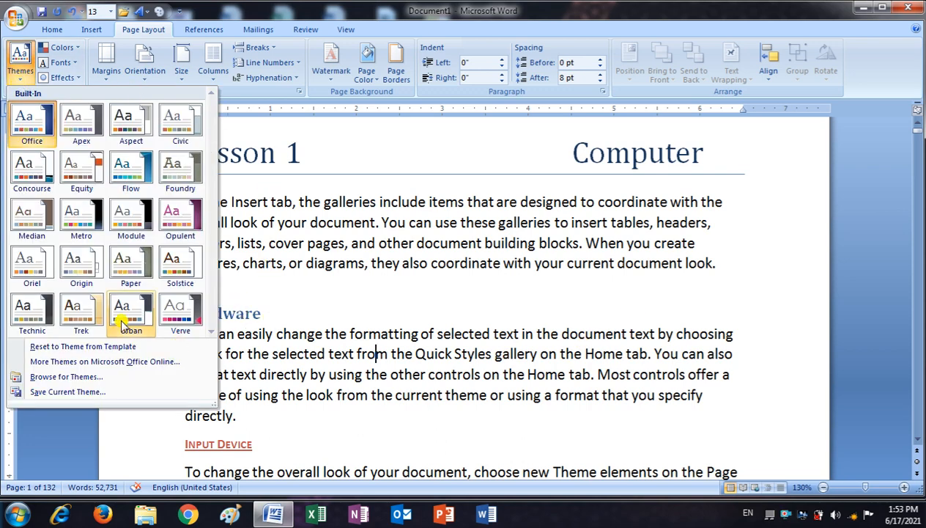
click(407, 281)
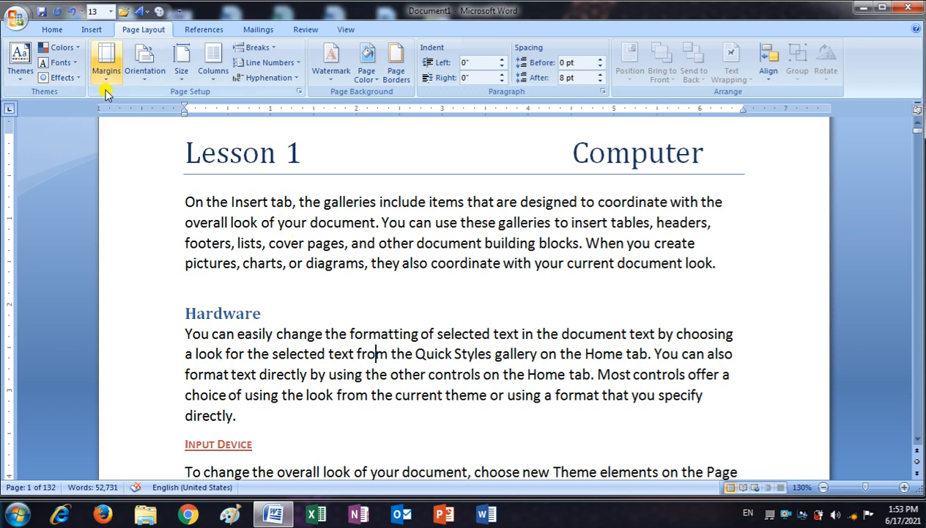
scroll(375, 272, up, 3)
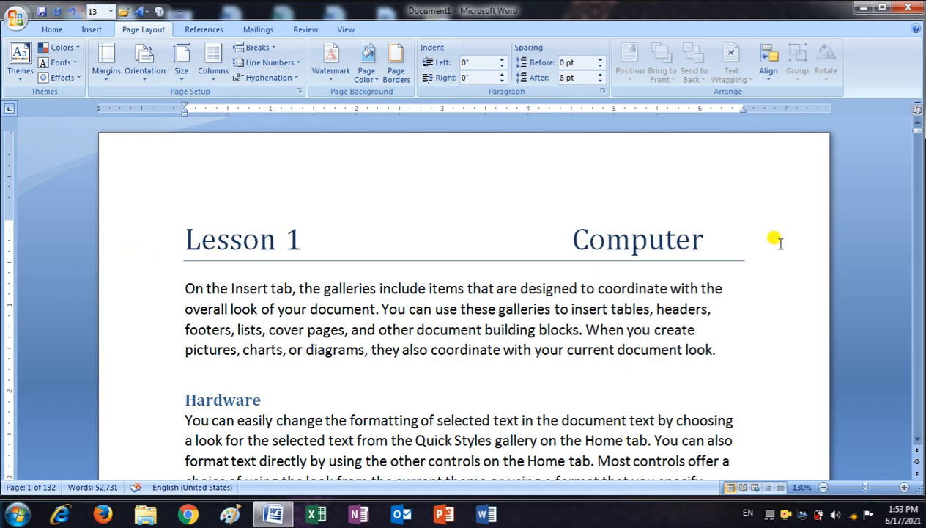
Zoom the document out to 50% to view several pages side by side.
scroll(420, 356, down, 4)
scroll(420, 357, down, 12)
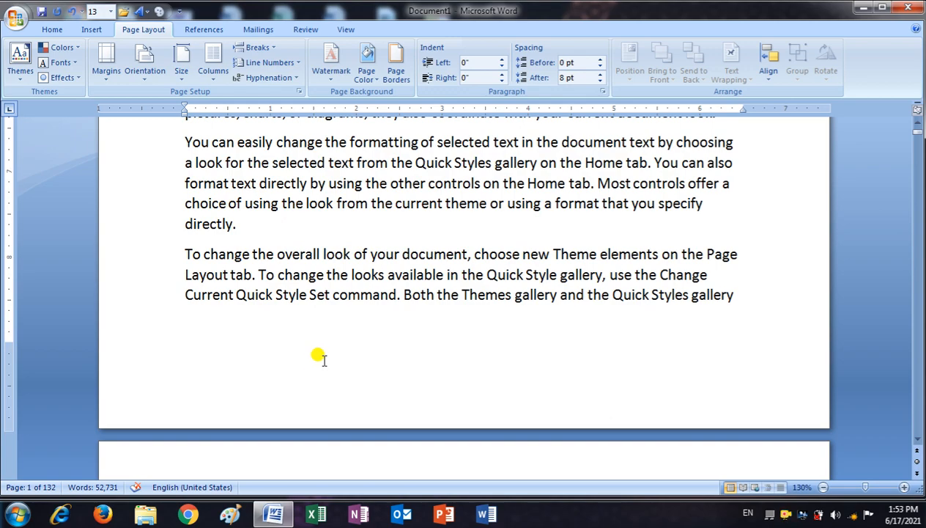
scroll(318, 357, up, 6)
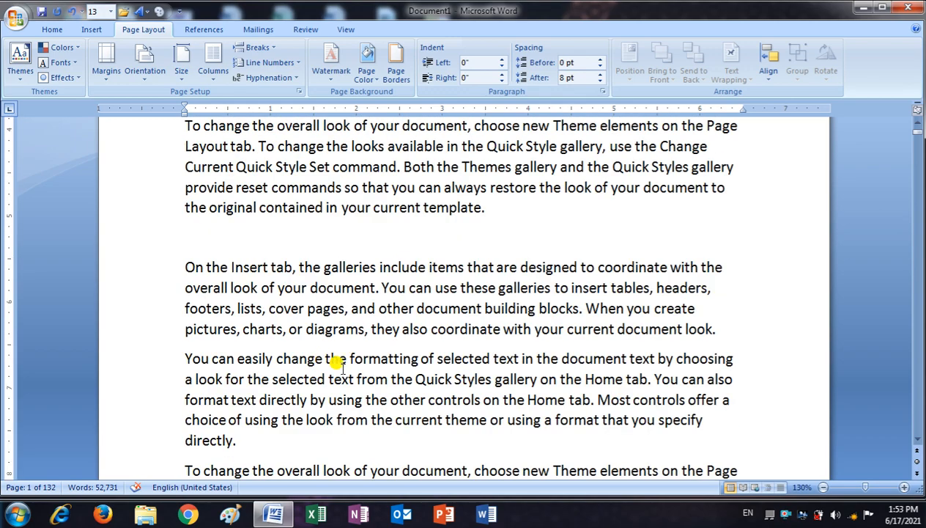
click(823, 487)
click(823, 487)
click(823, 486)
click(823, 487)
click(823, 486)
click(823, 487)
click(823, 486)
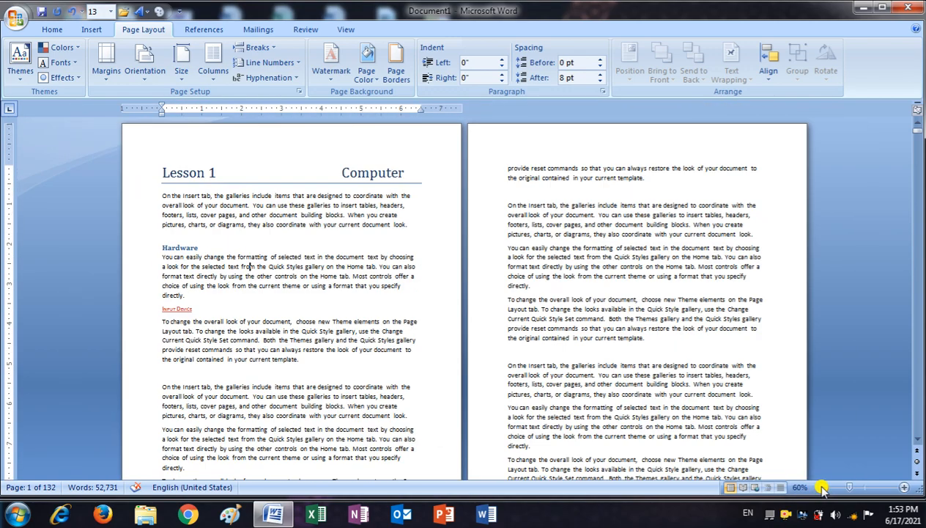
click(823, 487)
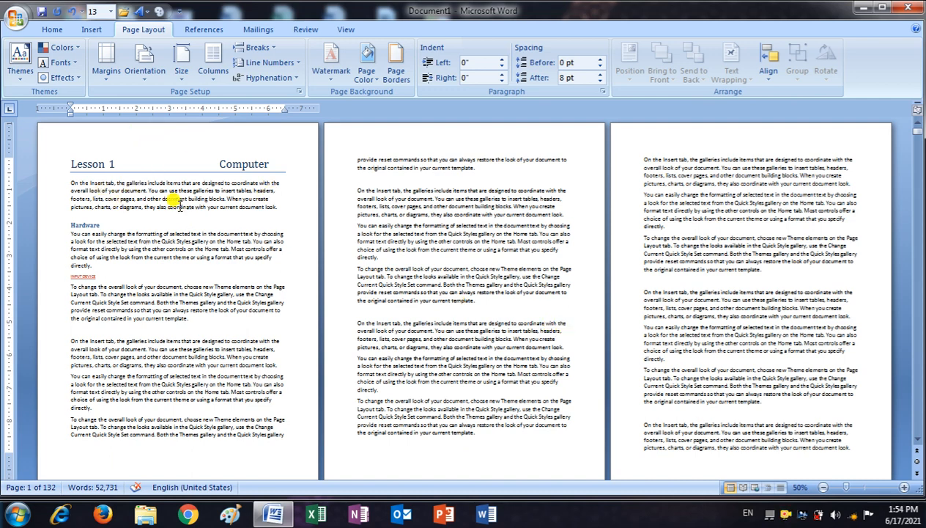
Review the preset margin options and their values without changing the current margins.
click(107, 86)
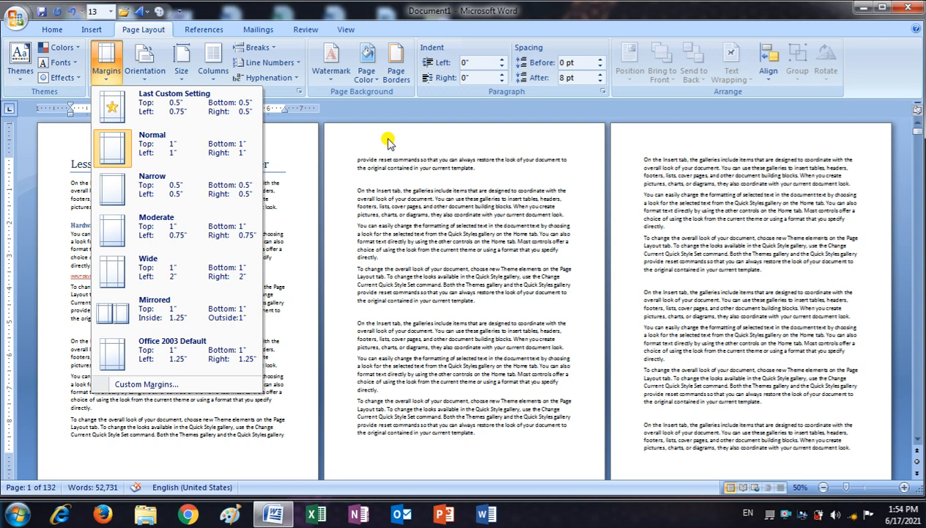
click(401, 164)
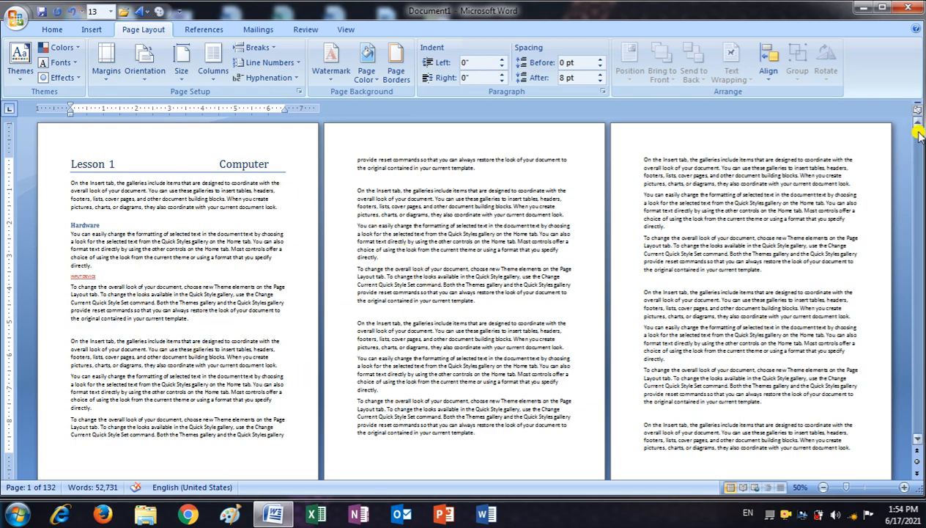
mouse_move(917, 135)
mouse_down()
mouse_move(917, 197)
mouse_move(918, 128)
mouse_up()
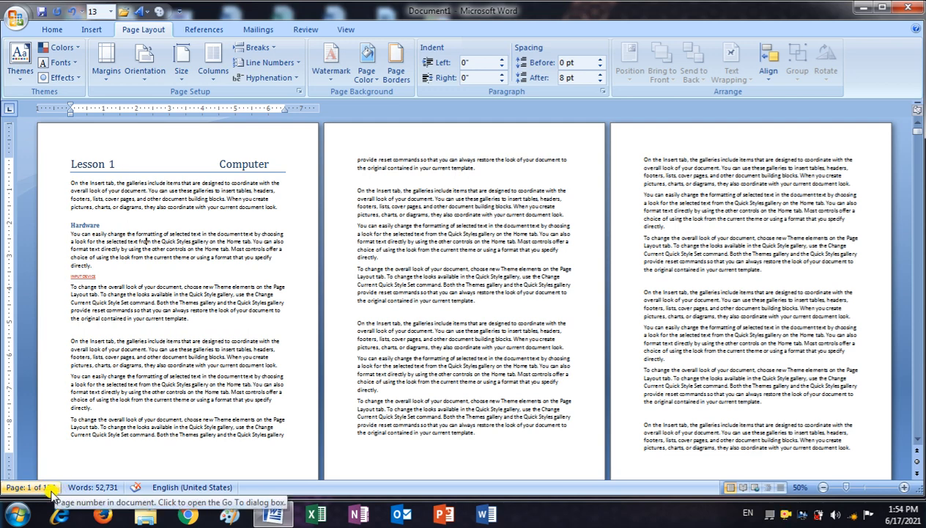
click(190, 226)
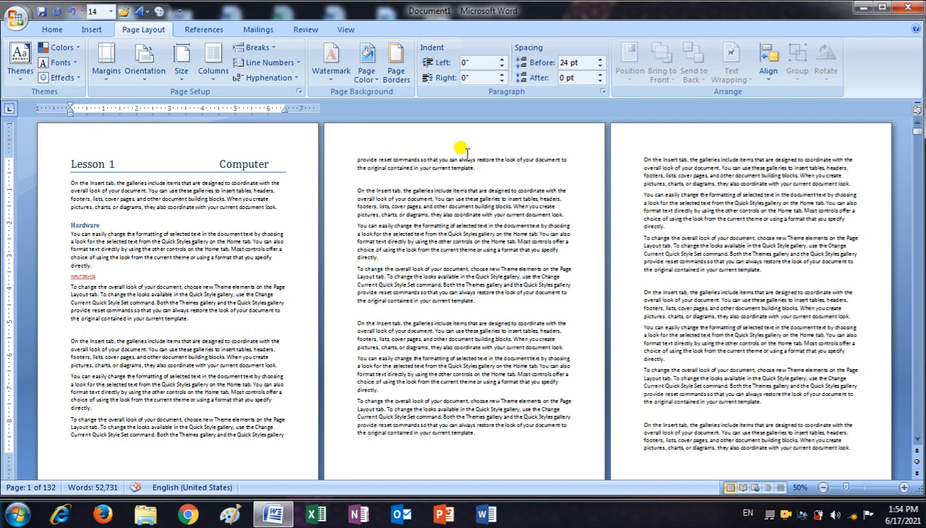
Apply the Narrow margin preset (0.5" on all sides) and zoom the document in to 90%.
click(106, 69)
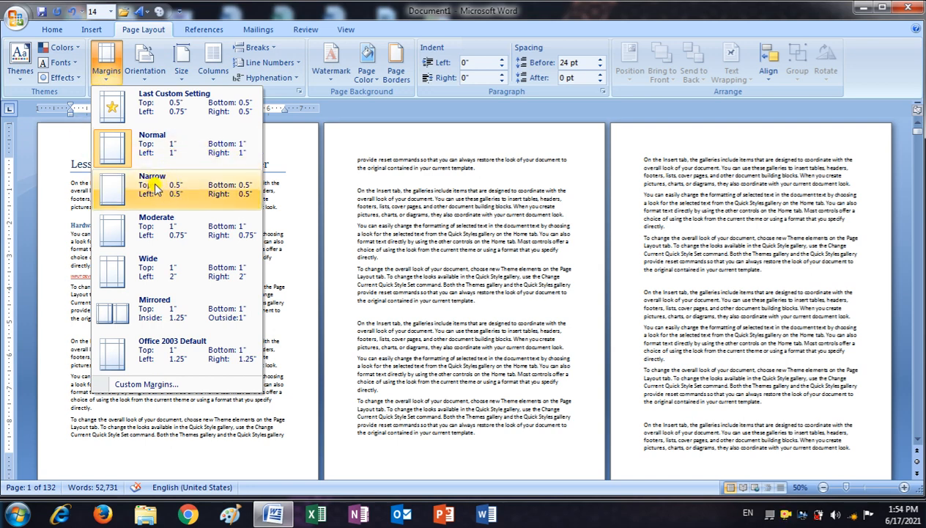
click(237, 195)
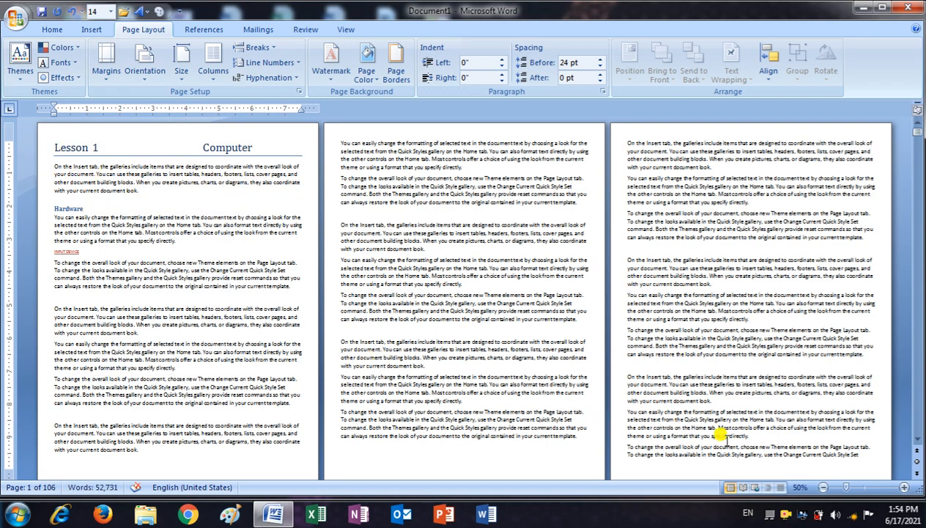
click(905, 486)
double_click(904, 486)
click(904, 487)
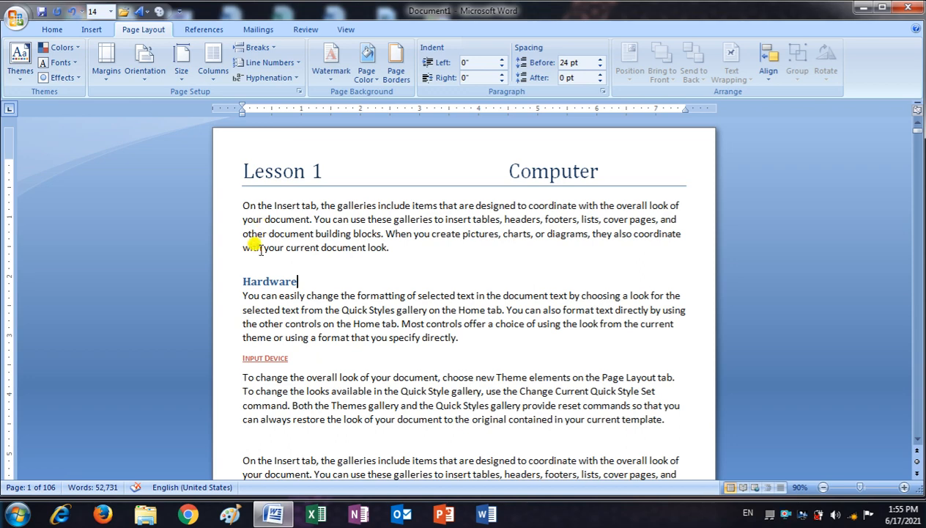
Apply the Wide margin preset with 2" left and right margins and look through the reflowed pages.
click(106, 73)
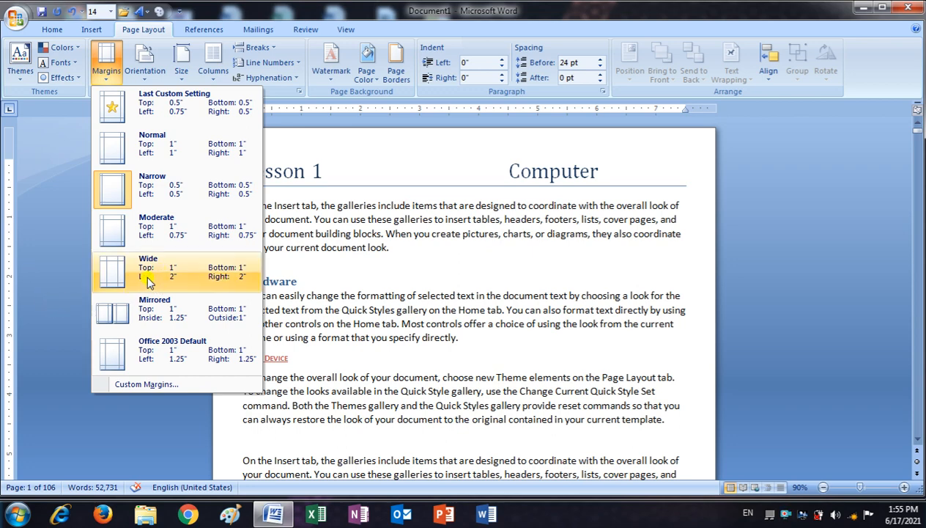
click(232, 283)
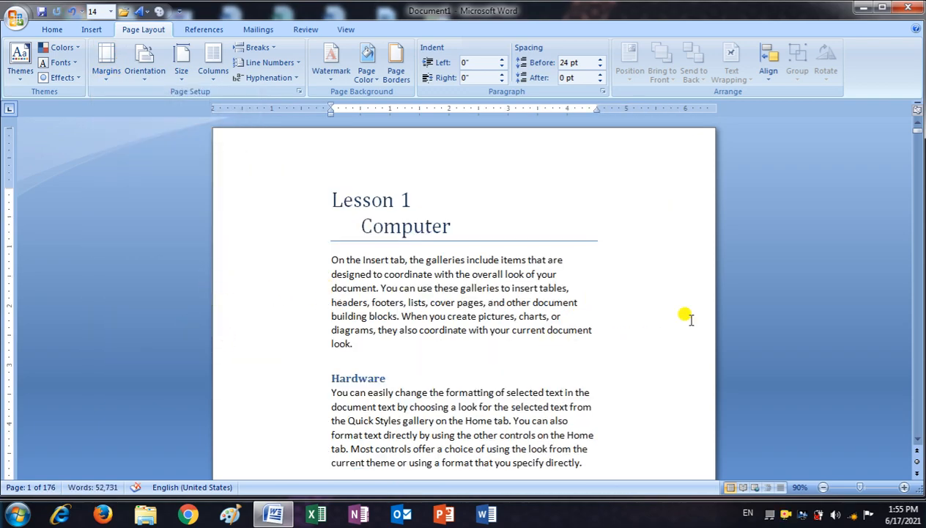
scroll(426, 318, down, 15)
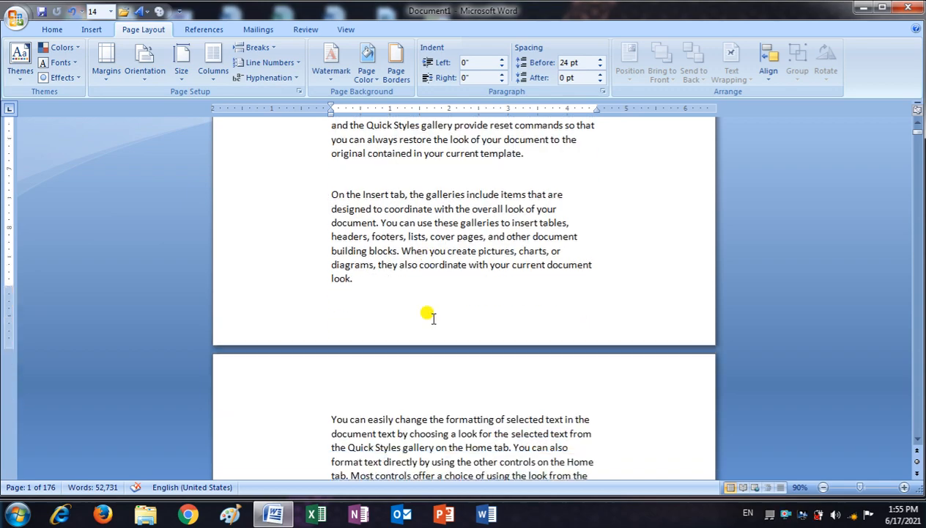
scroll(428, 314, down, 20)
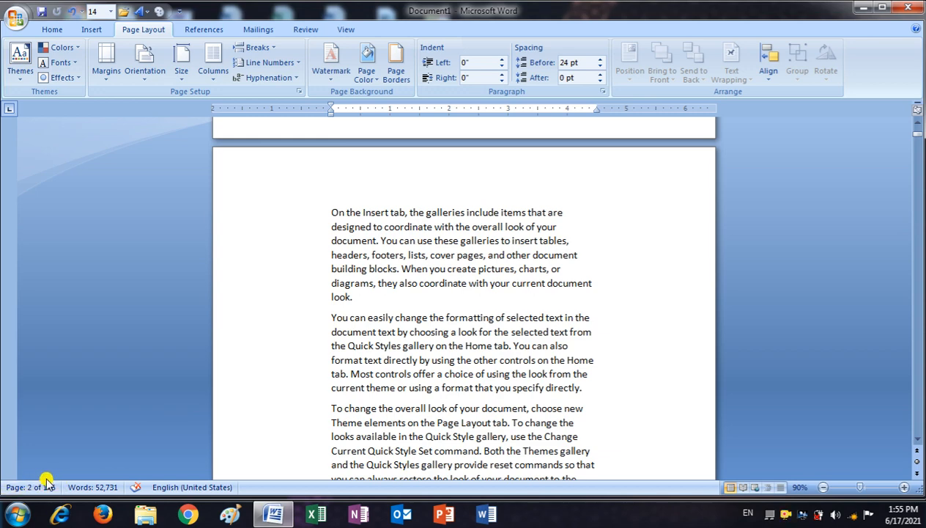
scroll(334, 370, down, 3)
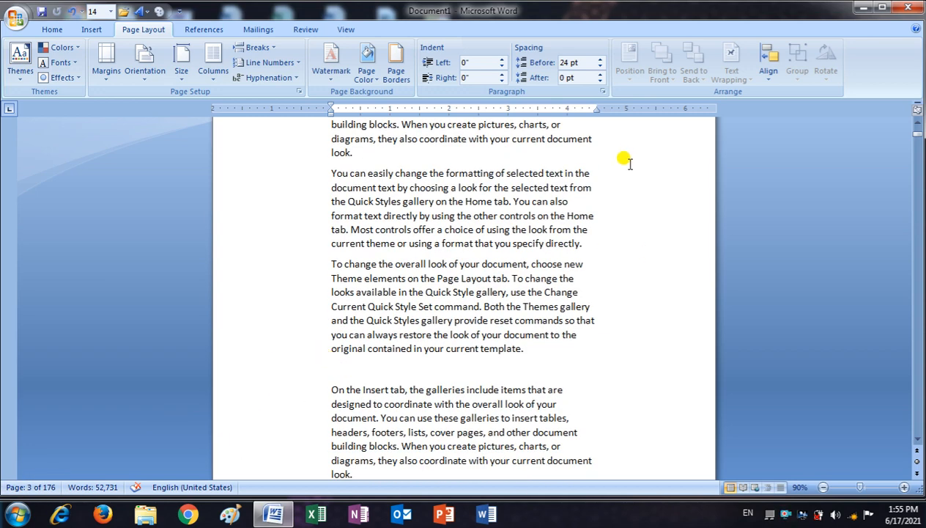
scroll(614, 336, up, 3)
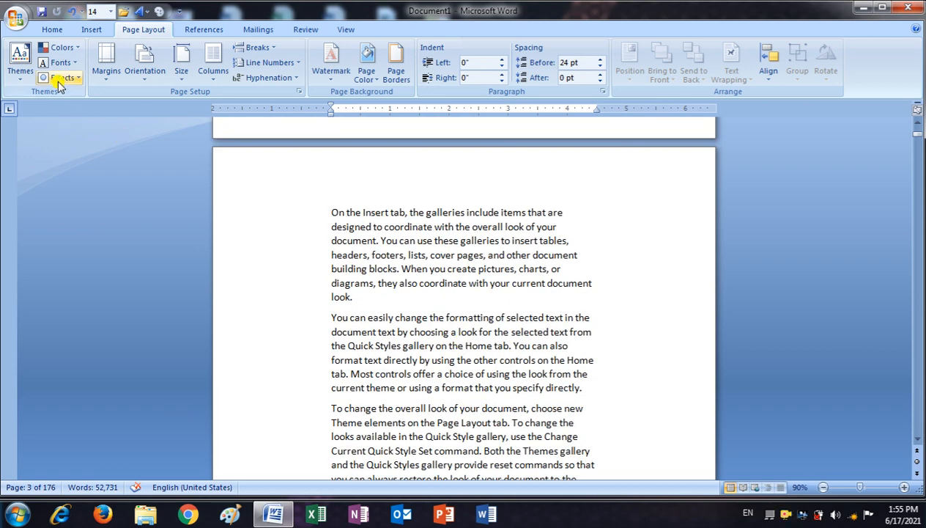
Set the page margins back to the Normal preset with 1" on all sides and return to the first page.
click(107, 79)
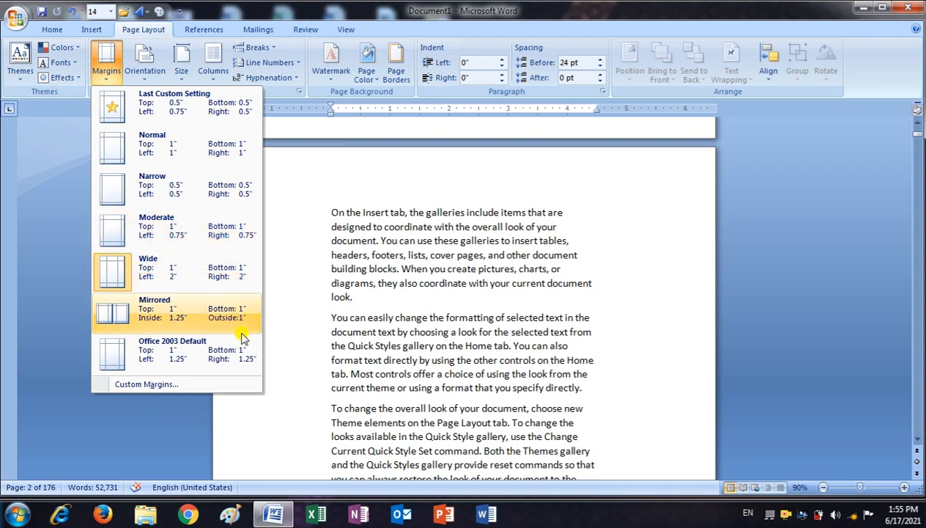
click(163, 151)
scroll(378, 302, up, 4)
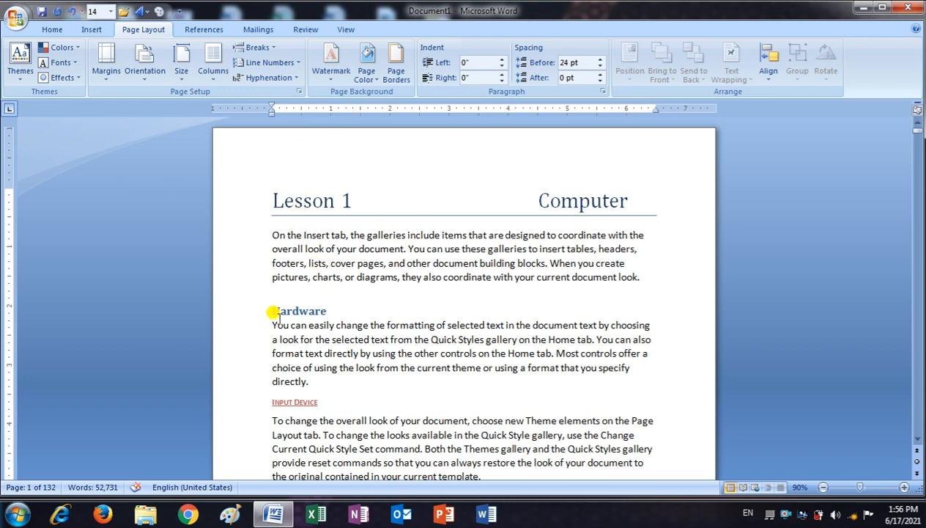
Set a custom top margin of 2.5" for the whole document and check it on the first two pages.
click(106, 73)
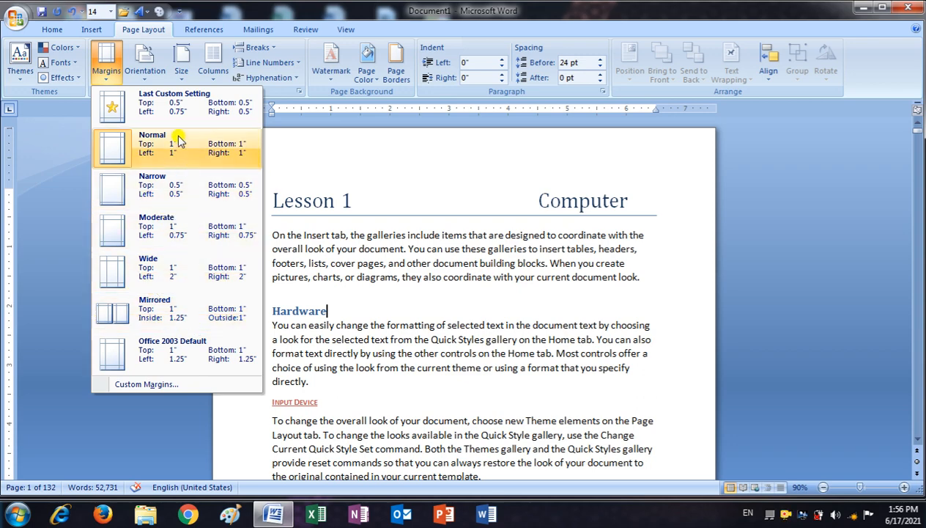
click(151, 384)
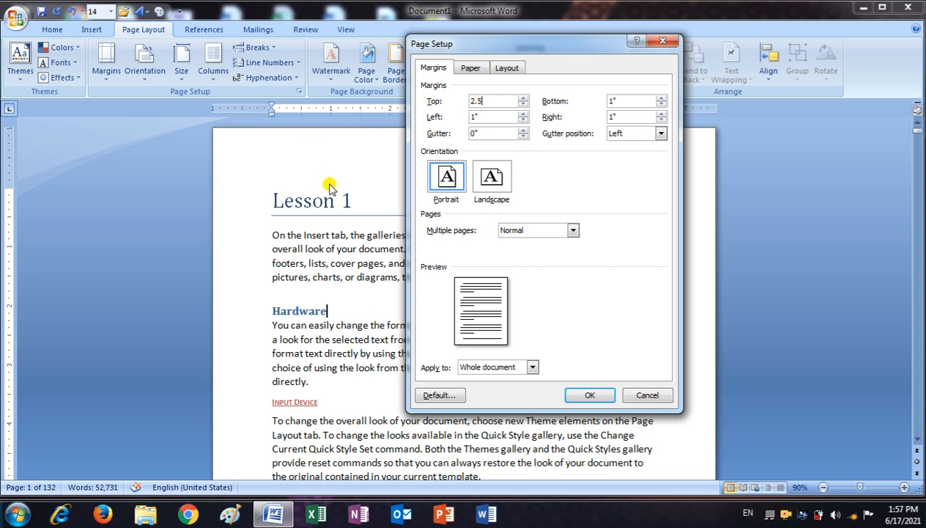
click(591, 395)
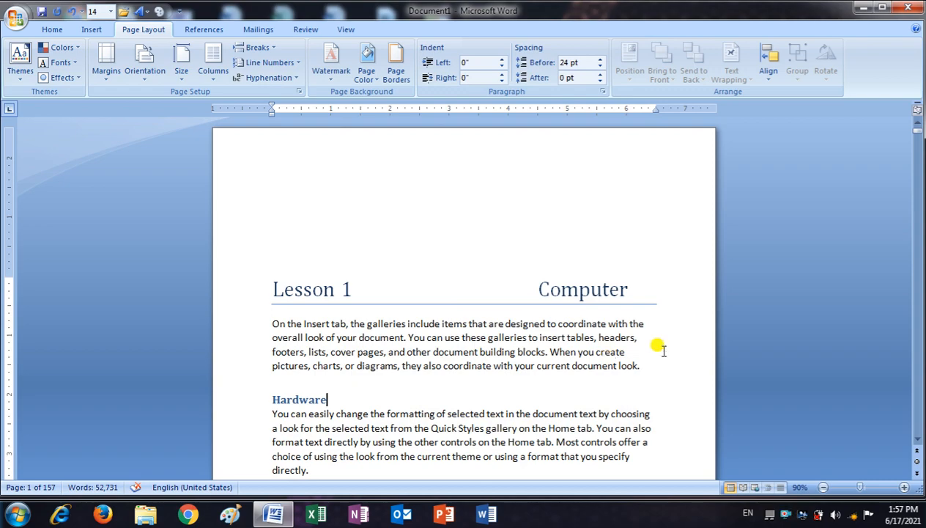
scroll(659, 345, down, 15)
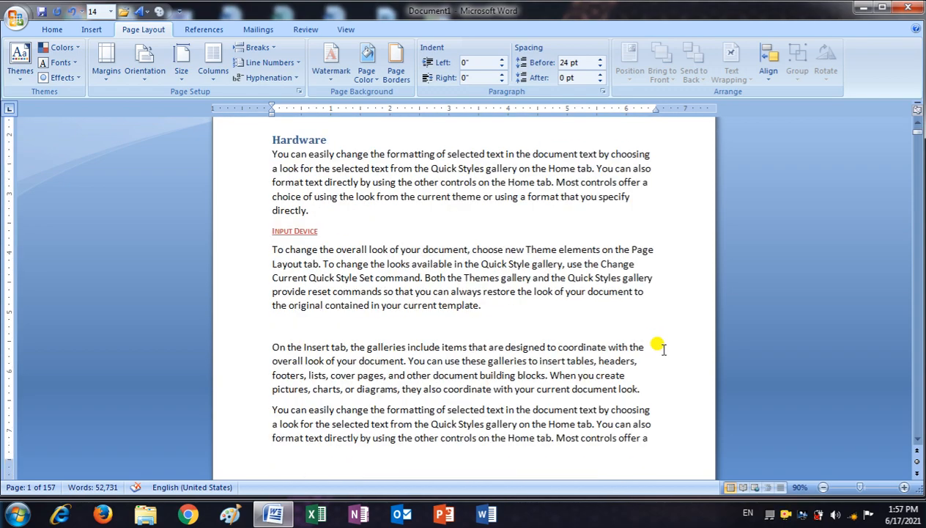
scroll(657, 326, up, 1)
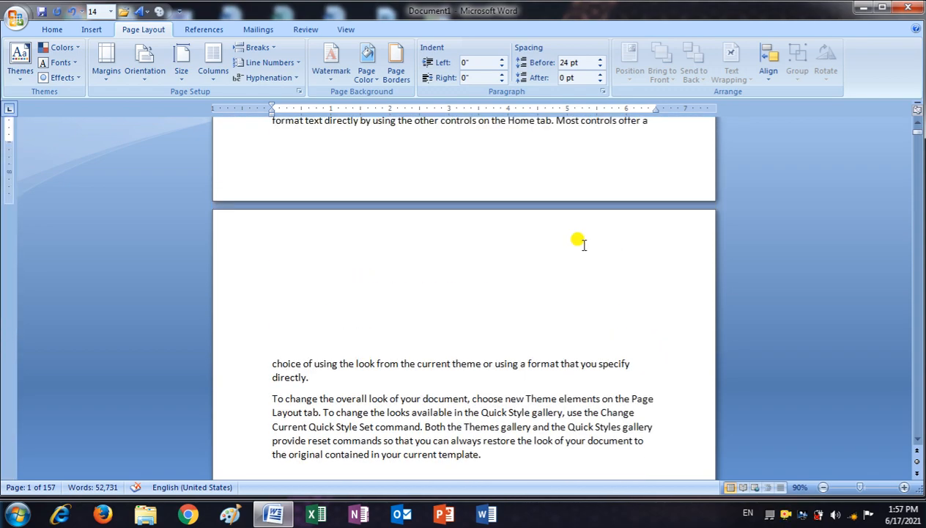
Examine the first page's top margin in Print Preview, up close and as a whole page, and close the preview.
click(18, 21)
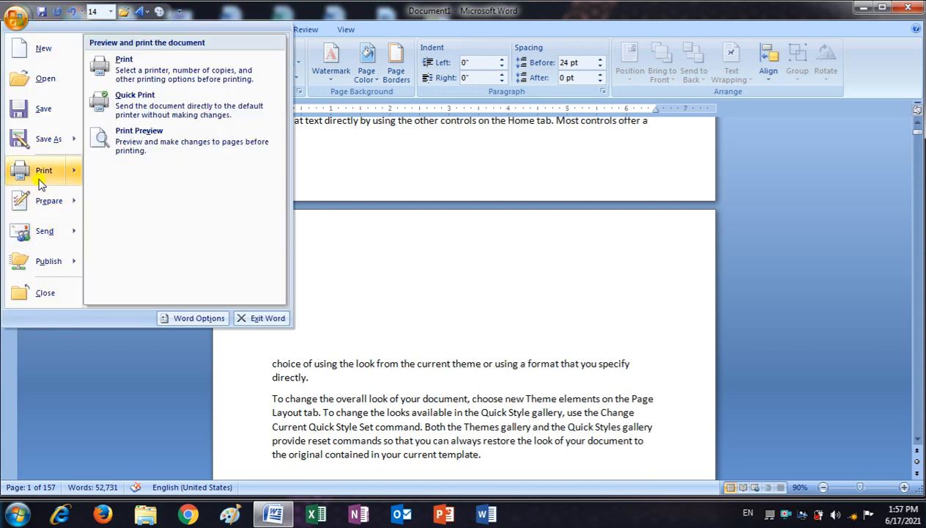
mouse_move(32, 174)
click(136, 139)
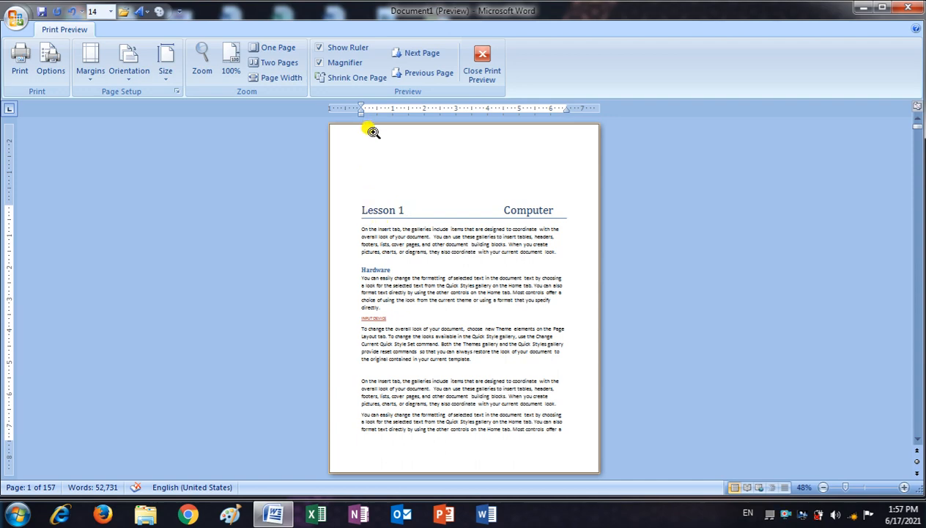
click(387, 200)
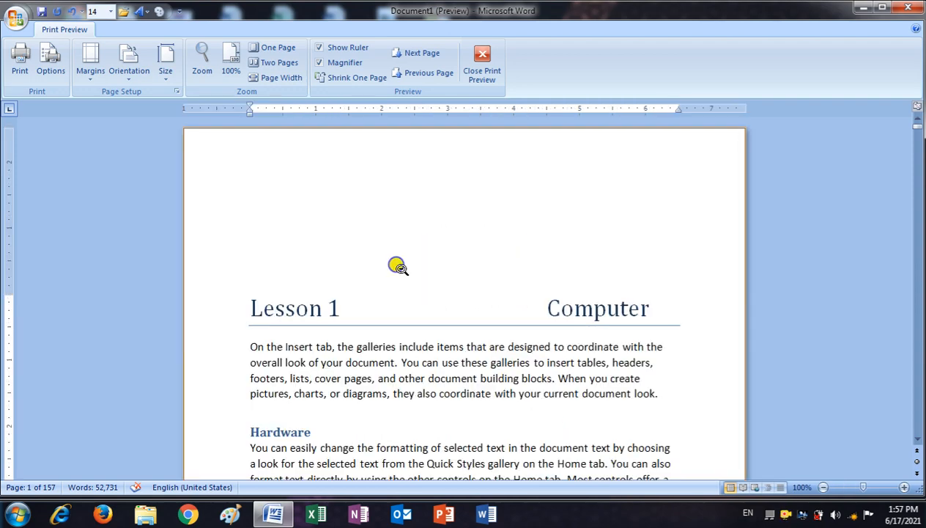
scroll(396, 265, down, 3)
click(336, 180)
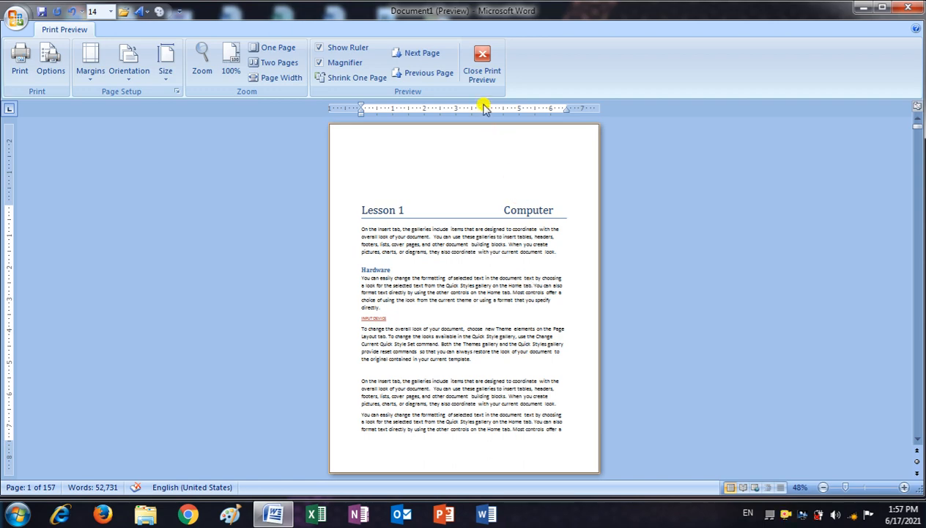
click(481, 67)
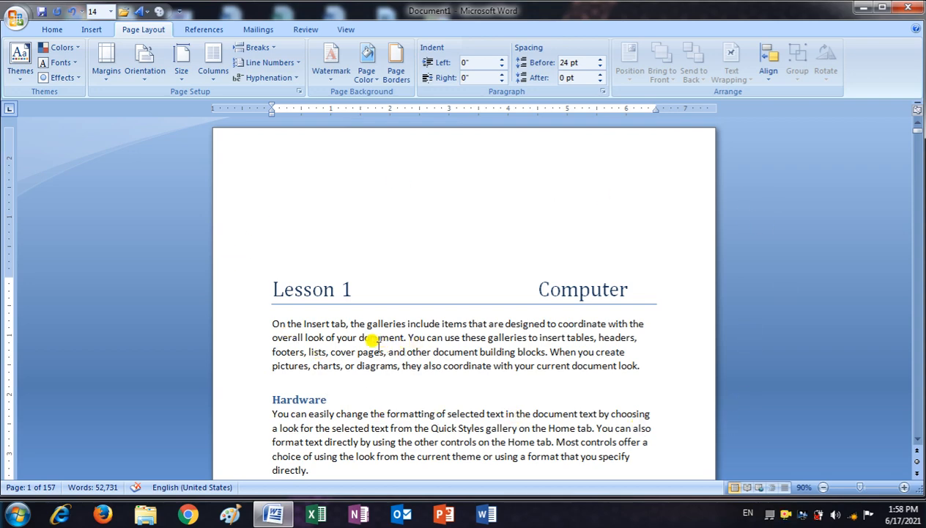
Set the custom top margin to 5.5" for the whole document and check the space above the title.
click(110, 74)
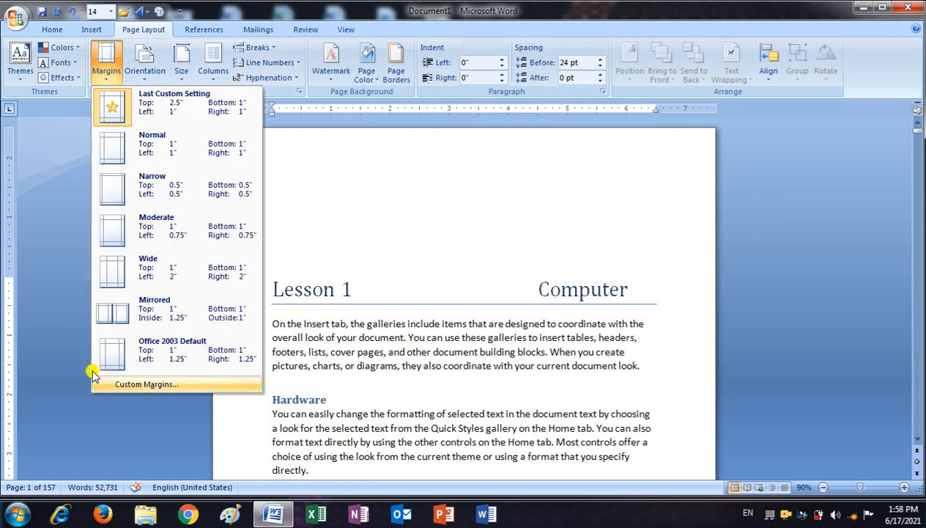
click(127, 385)
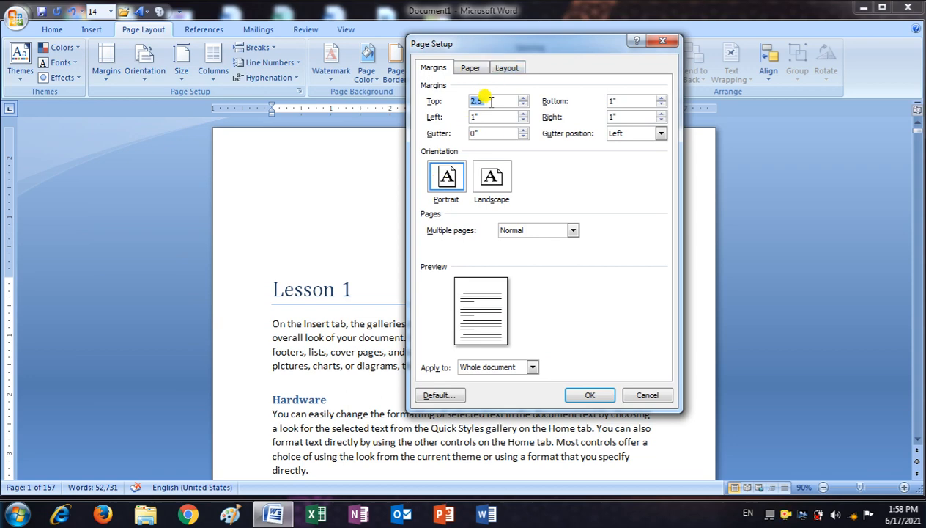
text(5)
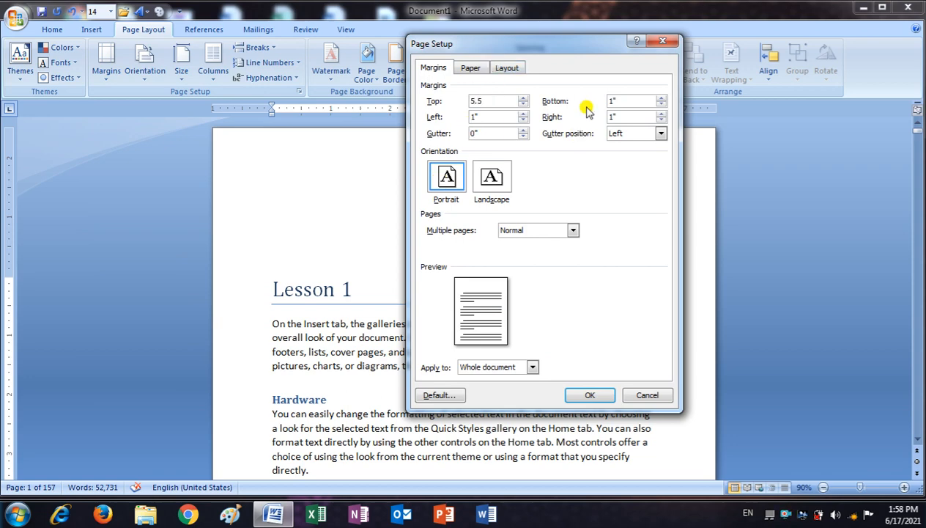
click(570, 391)
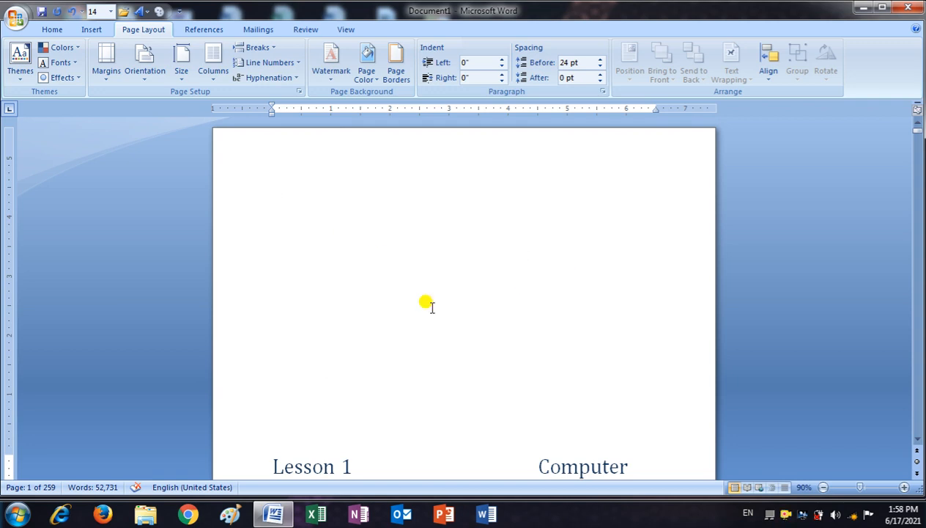
scroll(632, 338, down, 3)
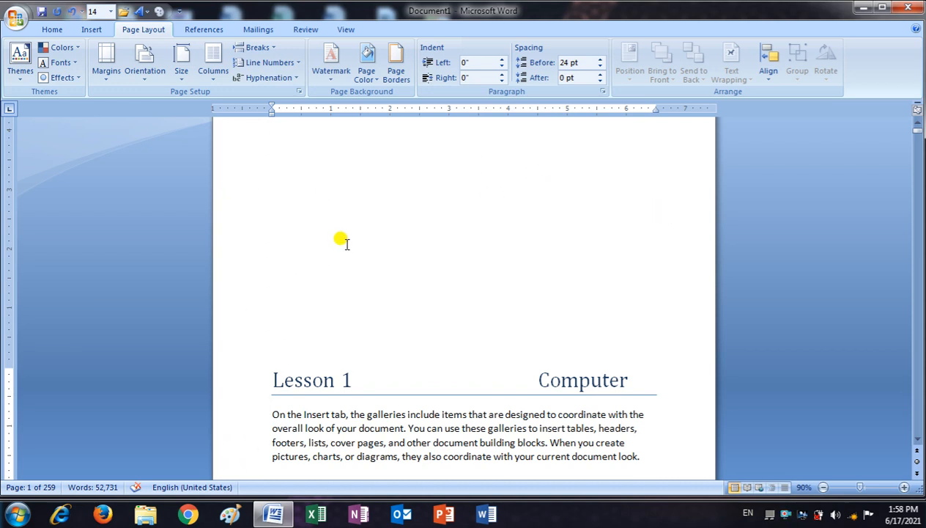
scroll(343, 246, up, 2)
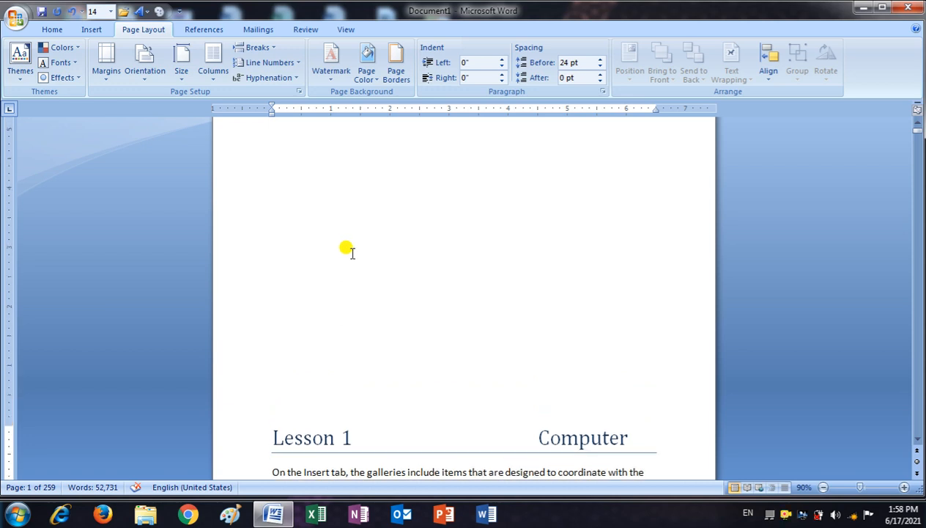
Examine the first page's top margin as a whole page in Print Preview and close the preview.
scroll(324, 184, up, 1)
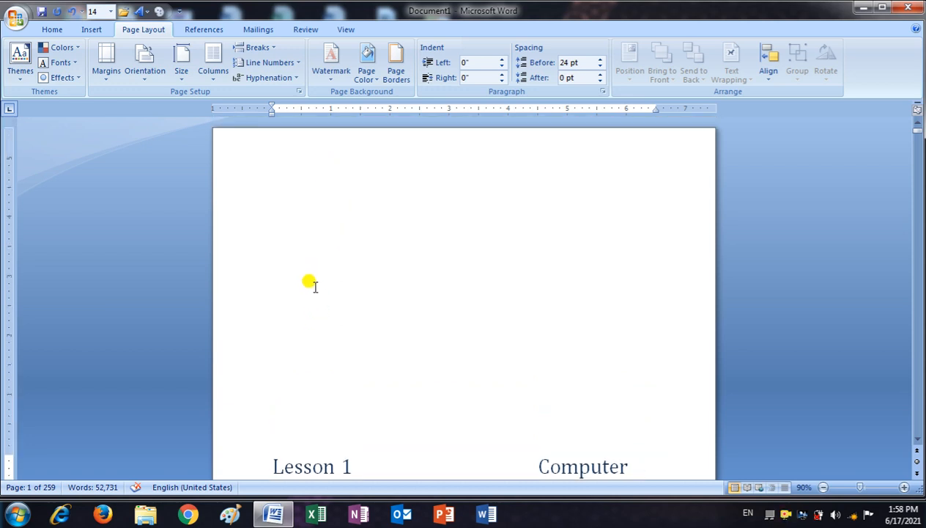
key(ctrl+F2)
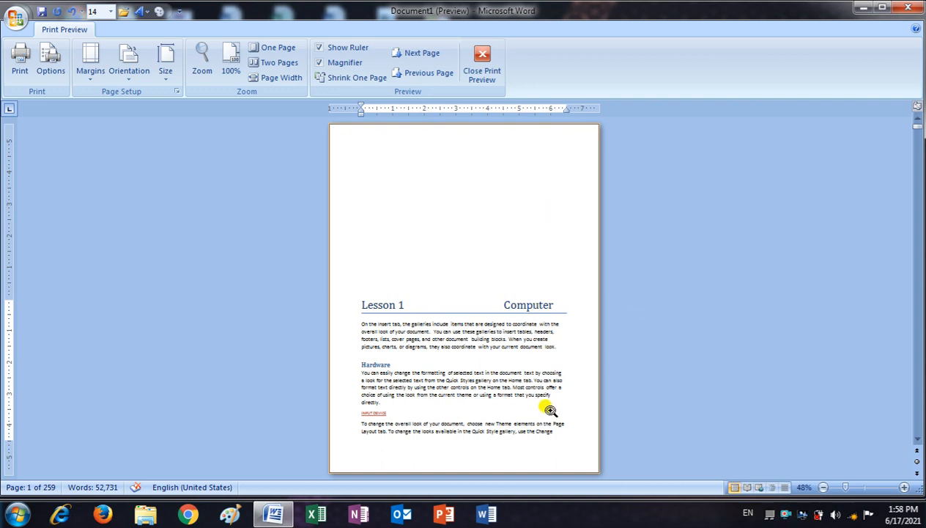
click(481, 59)
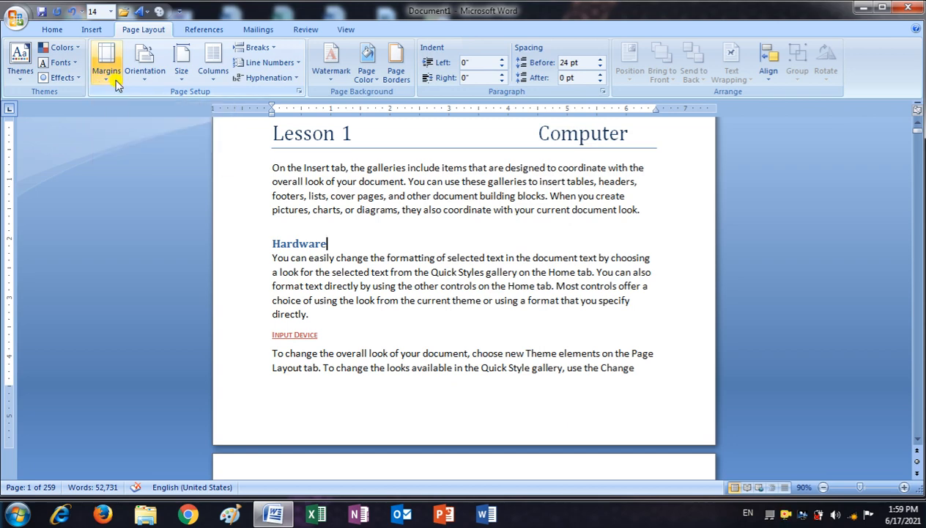
Set the page margins back to the Normal preset with 1" on all sides and check the first page.
scroll(463, 245, up, 8)
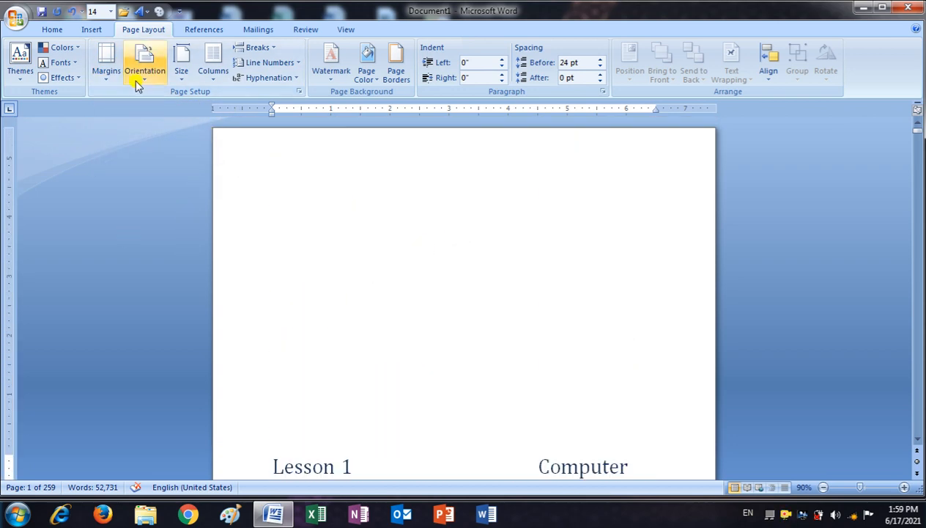
click(112, 74)
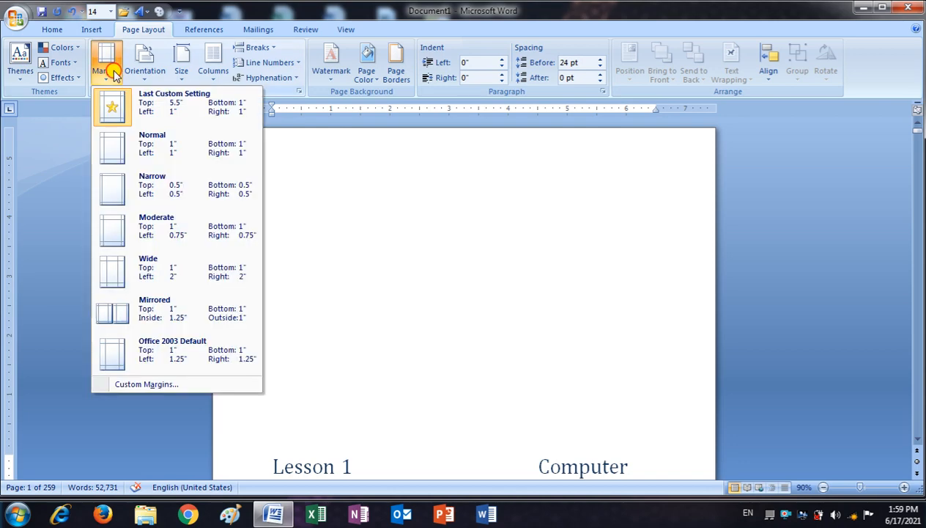
click(177, 153)
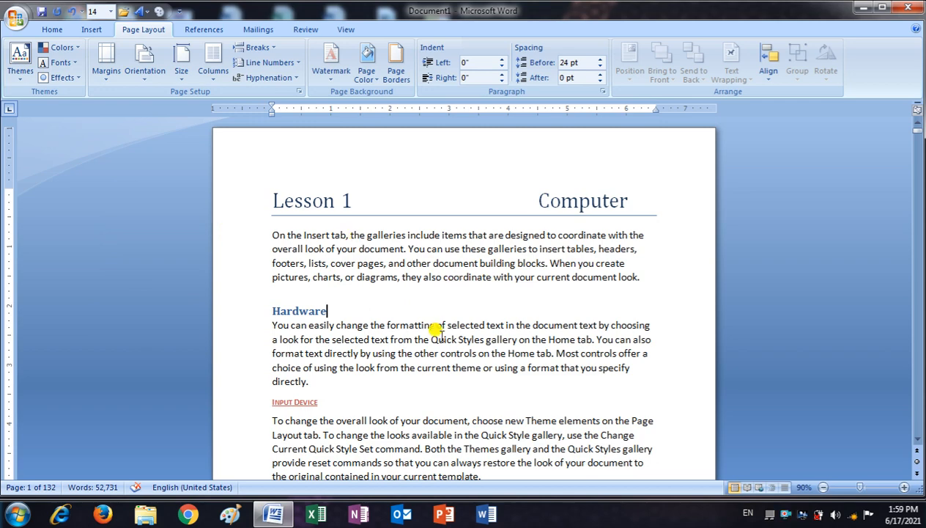
scroll(431, 332, down, 5)
scroll(431, 332, up, 5)
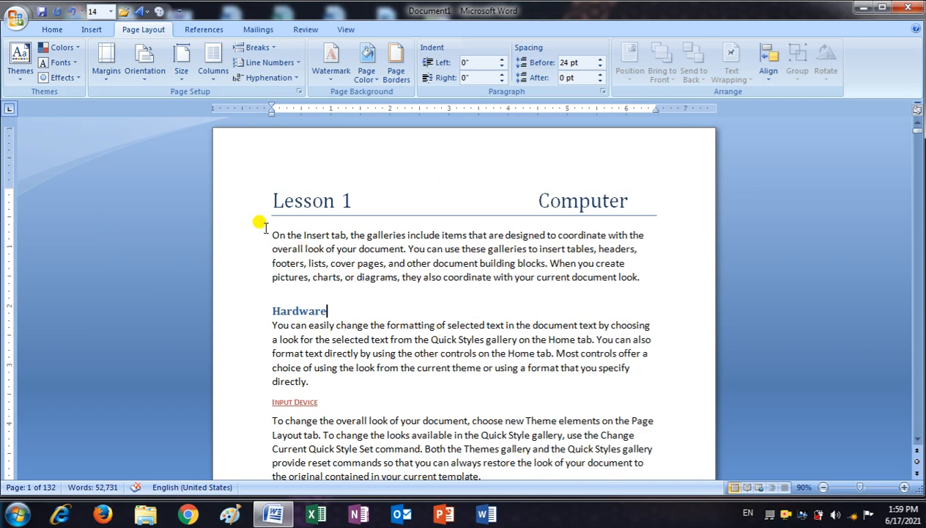
Change the page orientation to Landscape with several pages in view at 40% zoom, and switch it back to Portrait.
click(824, 488)
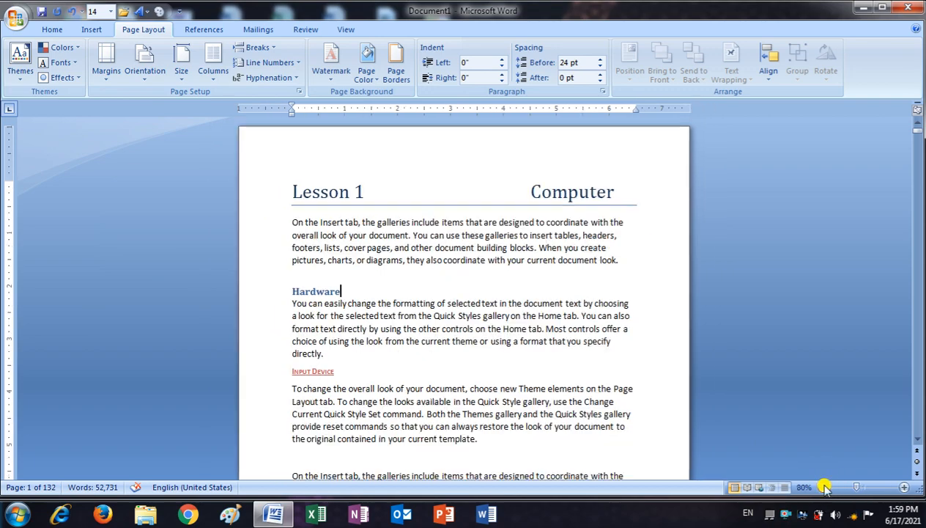
click(825, 488)
click(824, 488)
click(824, 488)
click(825, 488)
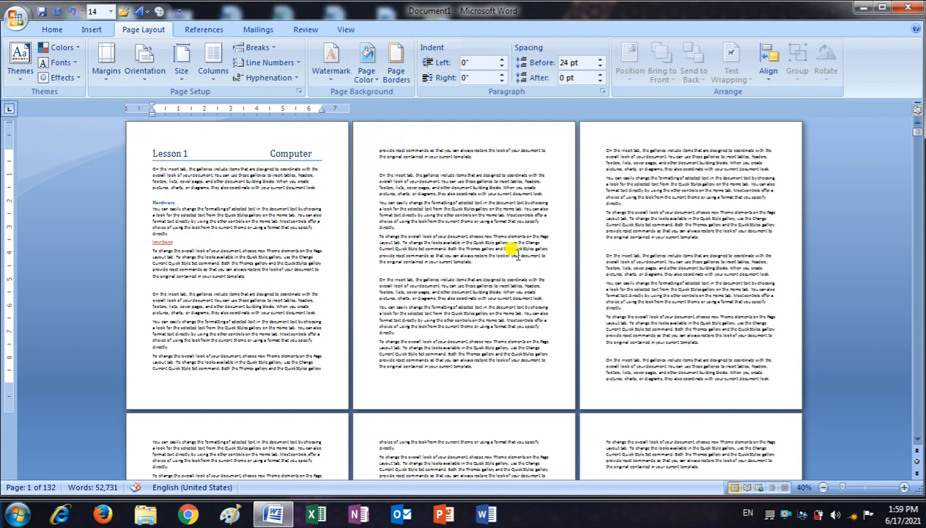
click(150, 72)
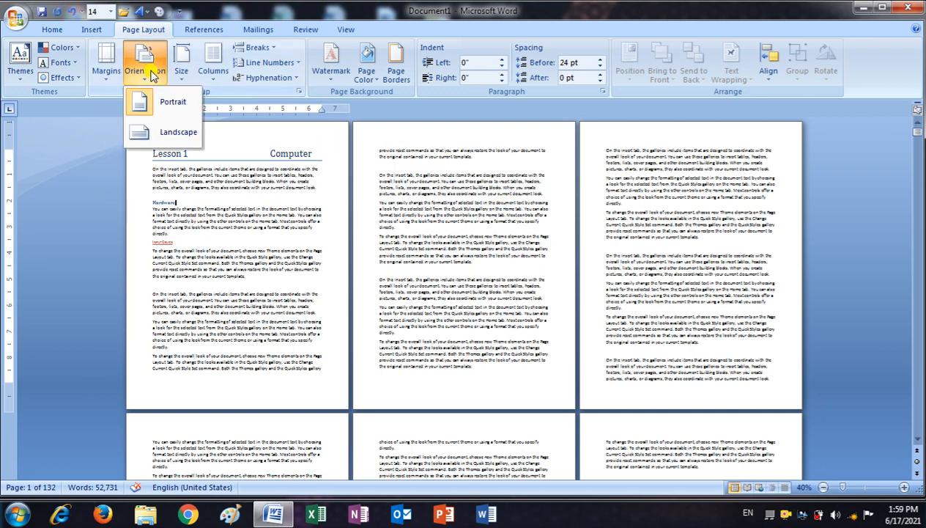
click(146, 130)
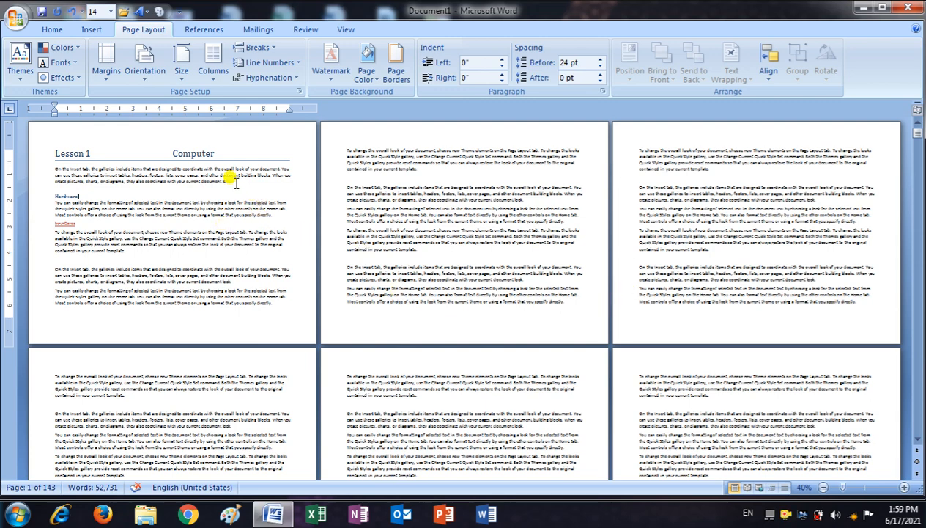
click(148, 79)
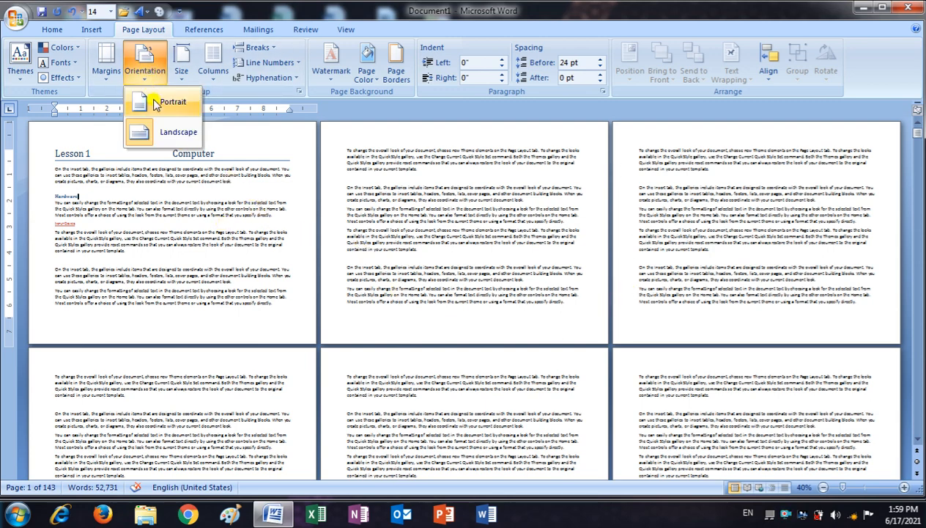
click(146, 107)
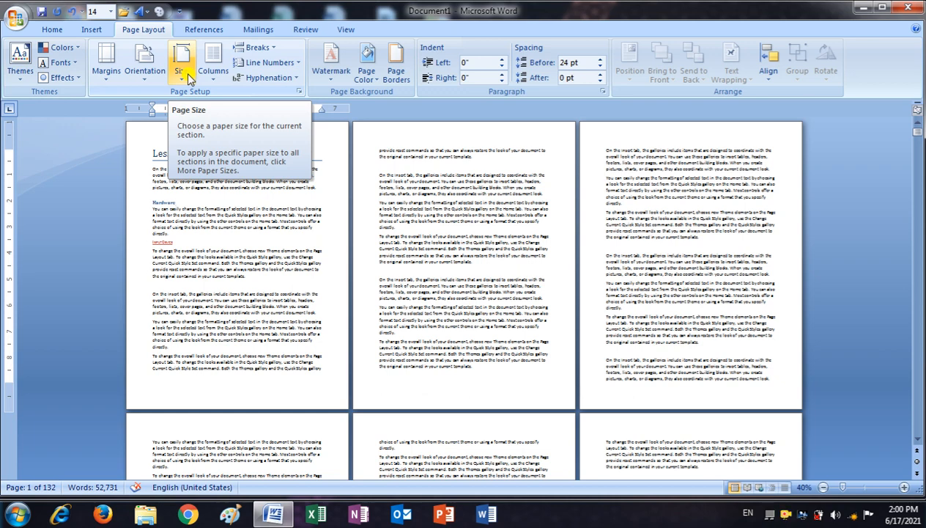
Set the paper size to A4 (8.27" x 11.69") after comparing it with Legal (8.5" x 14").
click(182, 84)
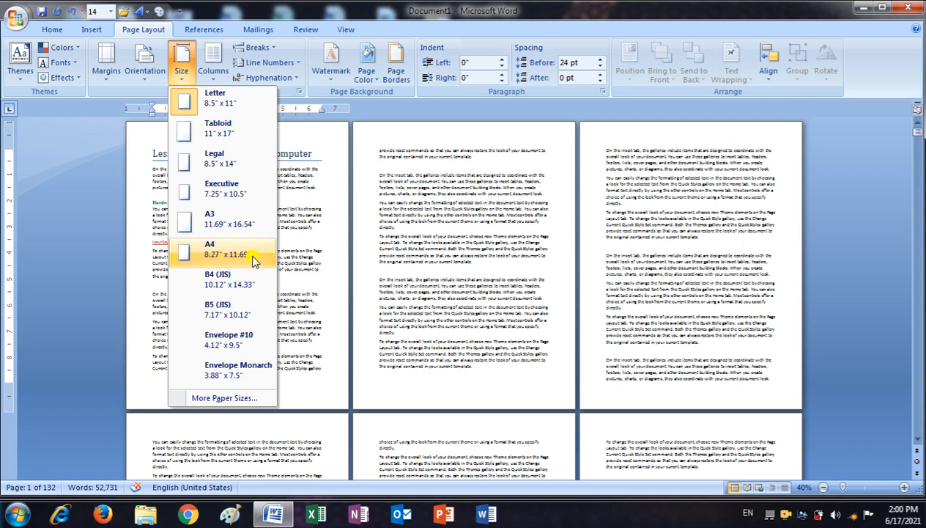
click(214, 242)
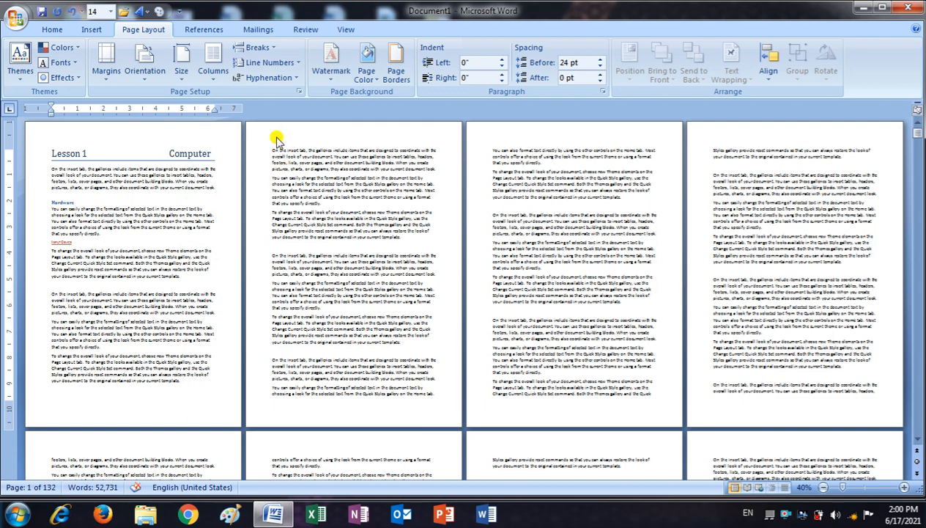
click(188, 74)
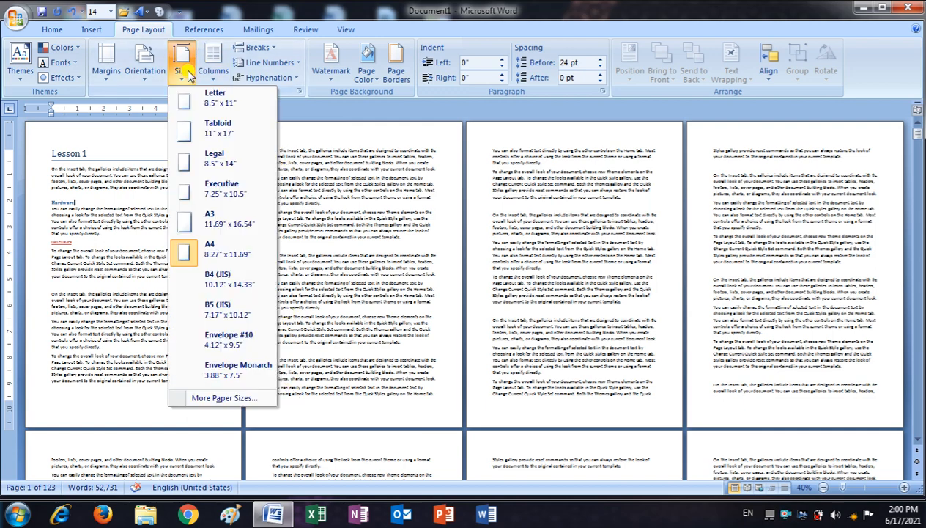
click(229, 157)
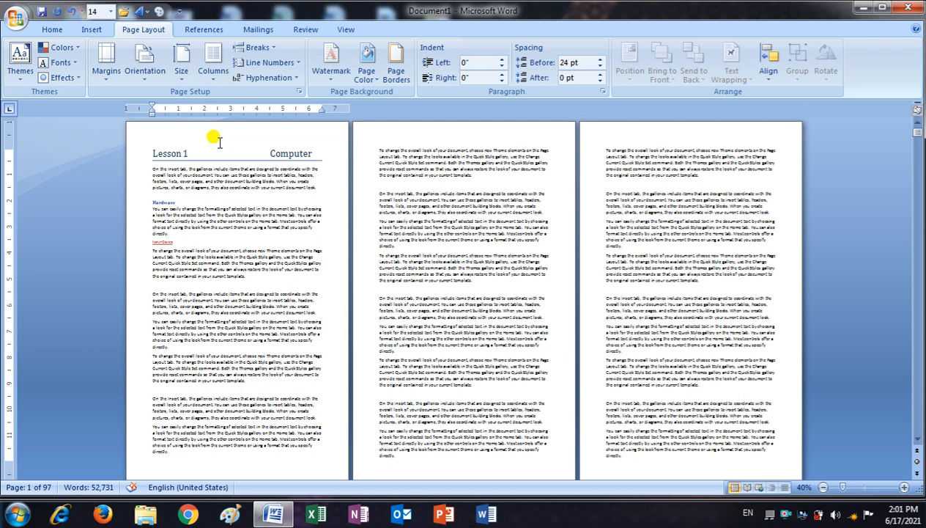
click(177, 76)
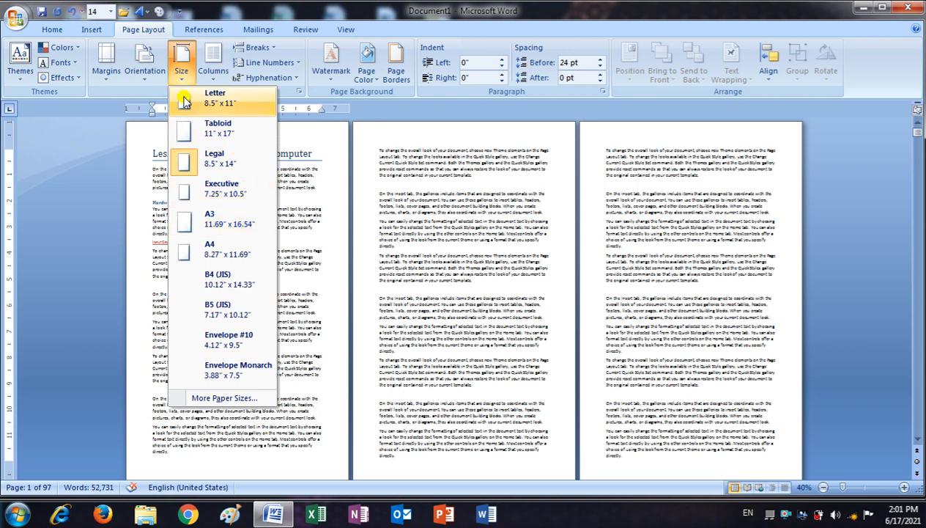
click(211, 253)
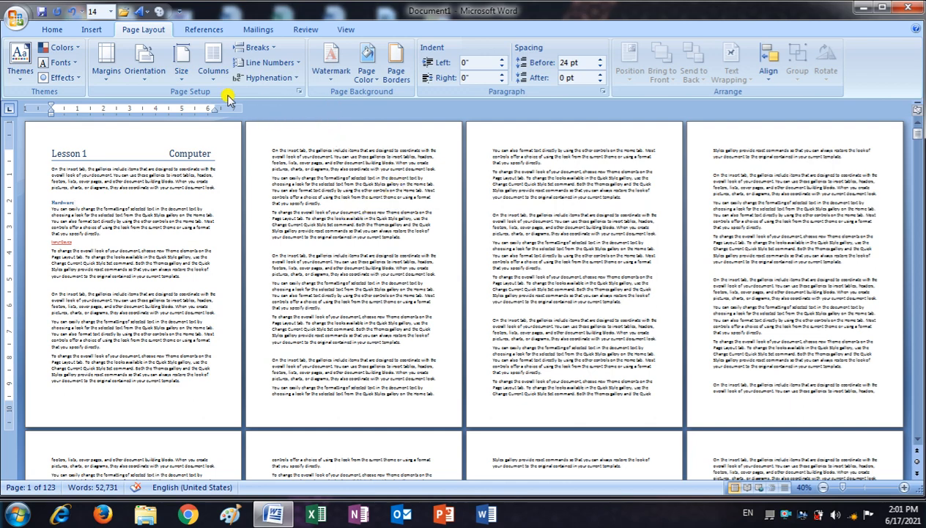
Lay out the last three paragraphs of the first page, starting at "On the Insert tab", in two columns.
click(92, 195)
click(904, 488)
click(905, 487)
click(904, 487)
click(904, 487)
click(904, 488)
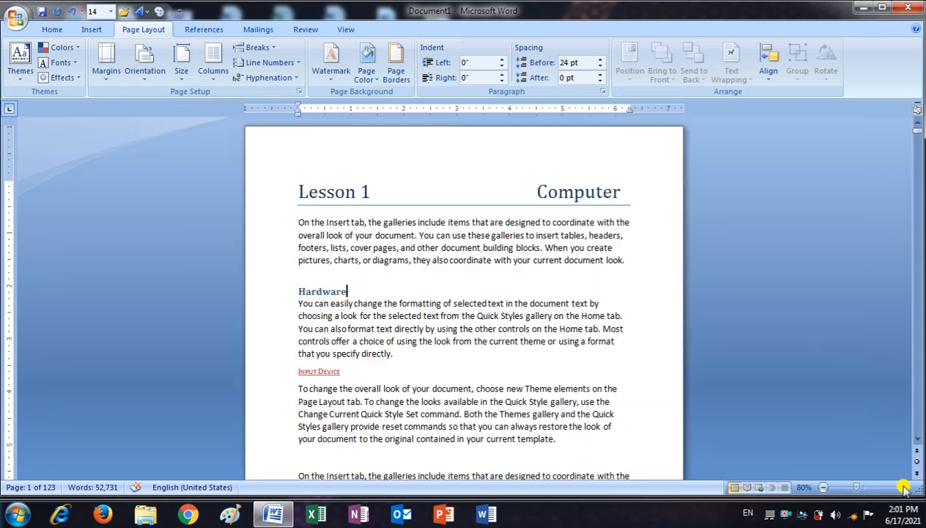
click(905, 488)
scroll(507, 348, down, 4)
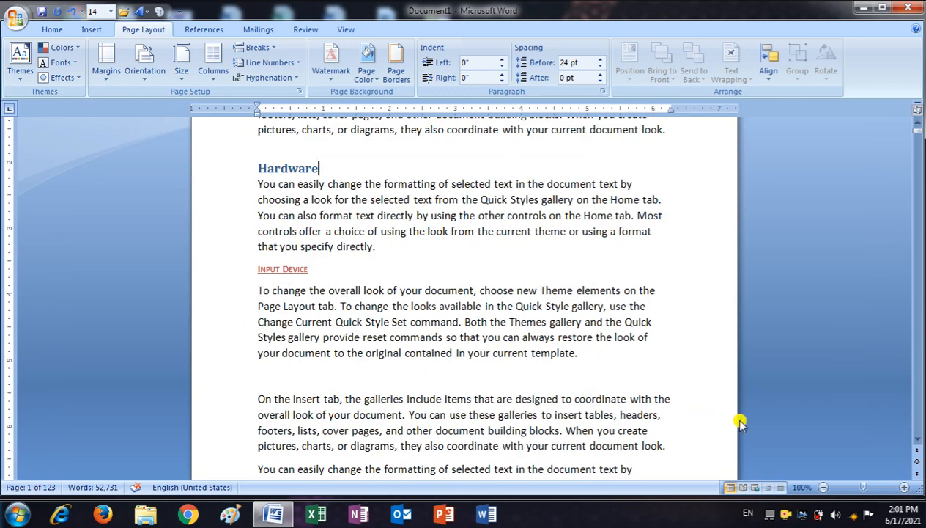
click(905, 487)
click(904, 487)
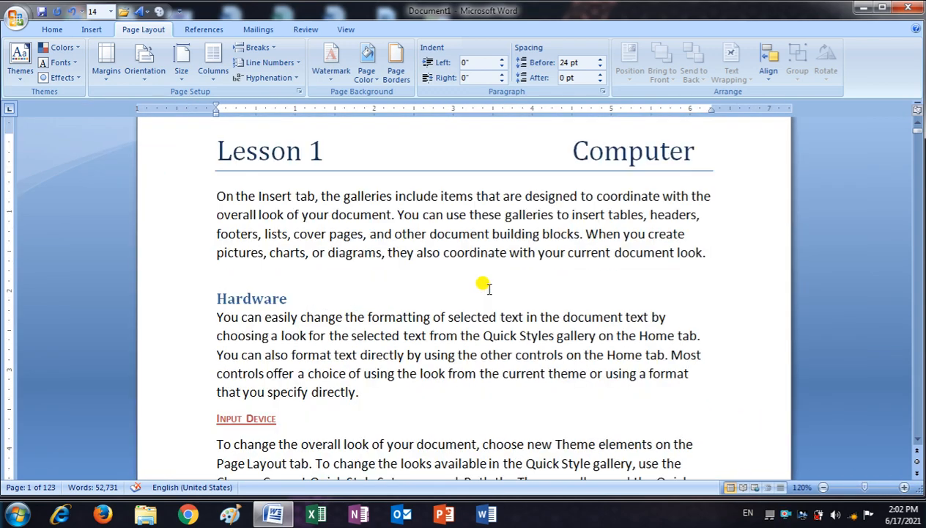
scroll(481, 286, down, 8)
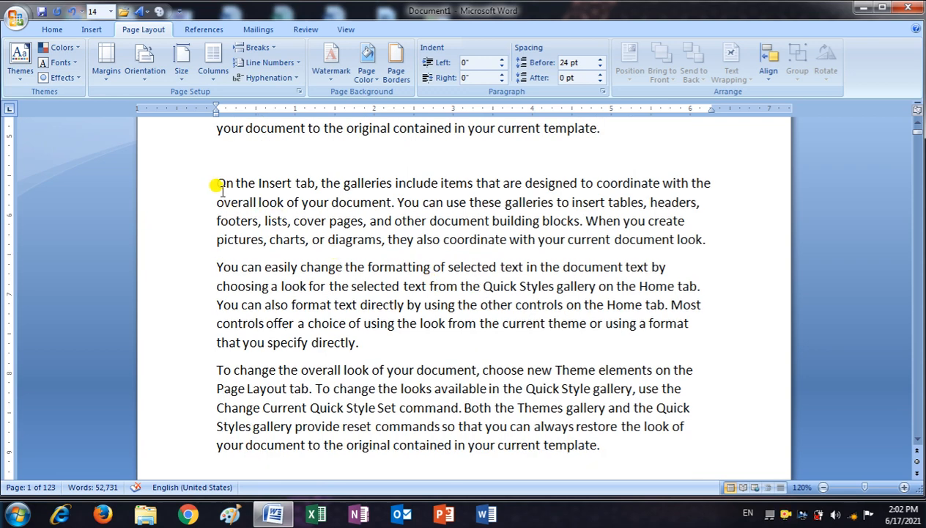
drag(214, 183, 625, 433)
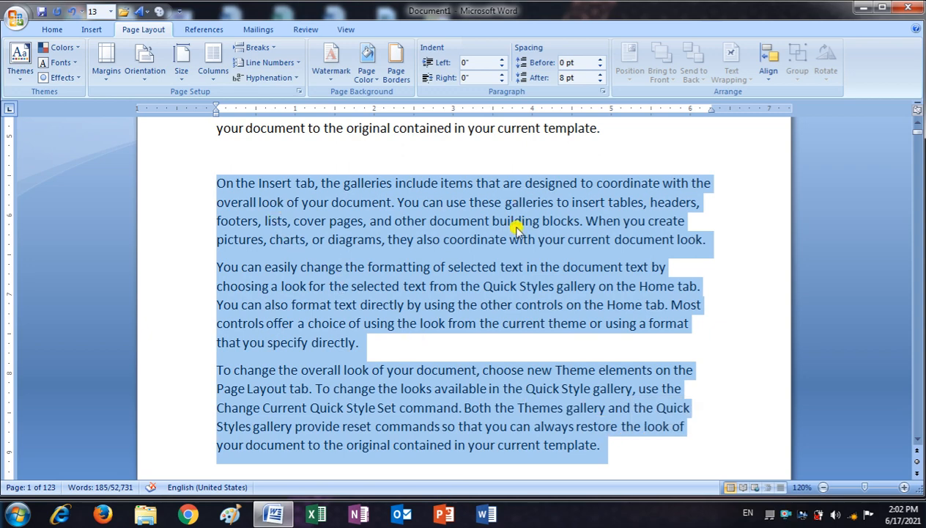
scroll(364, 325, down, 1)
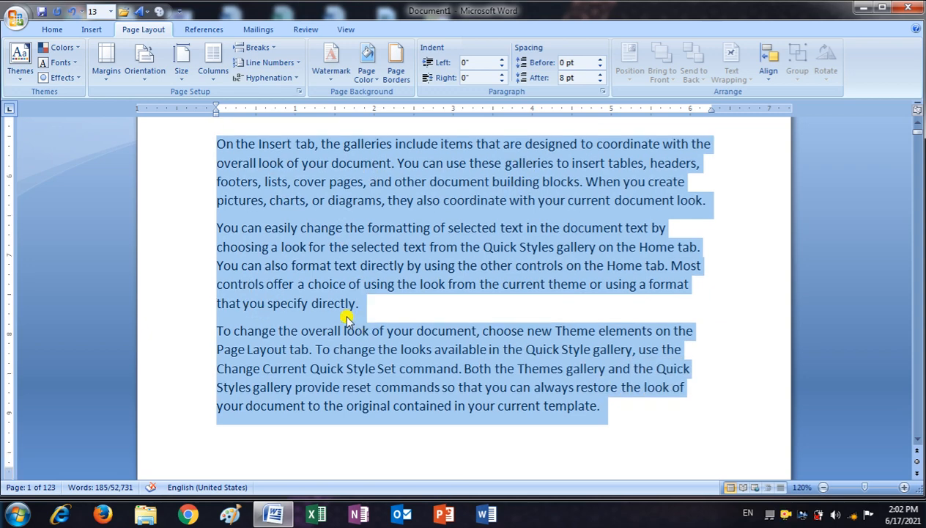
click(220, 83)
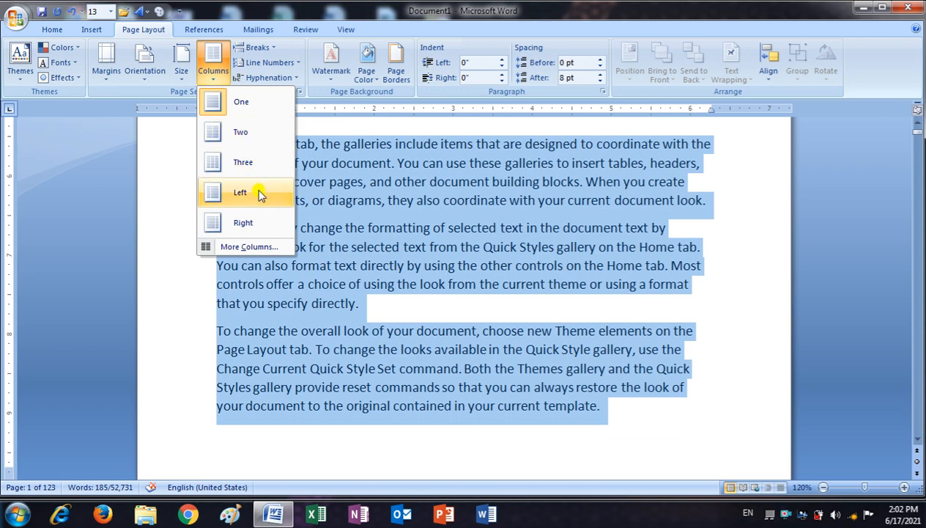
click(238, 139)
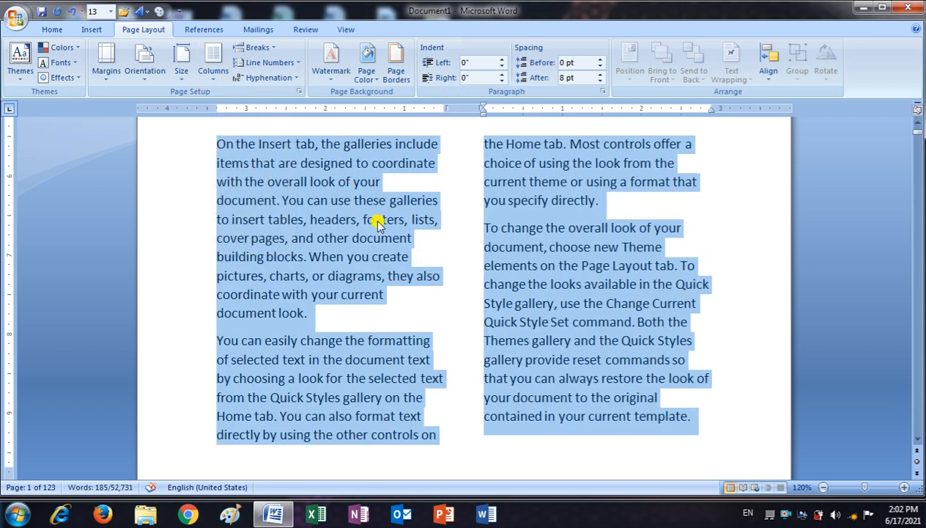
Change the selected paragraphs to a three-column layout and clear the selection.
click(212, 65)
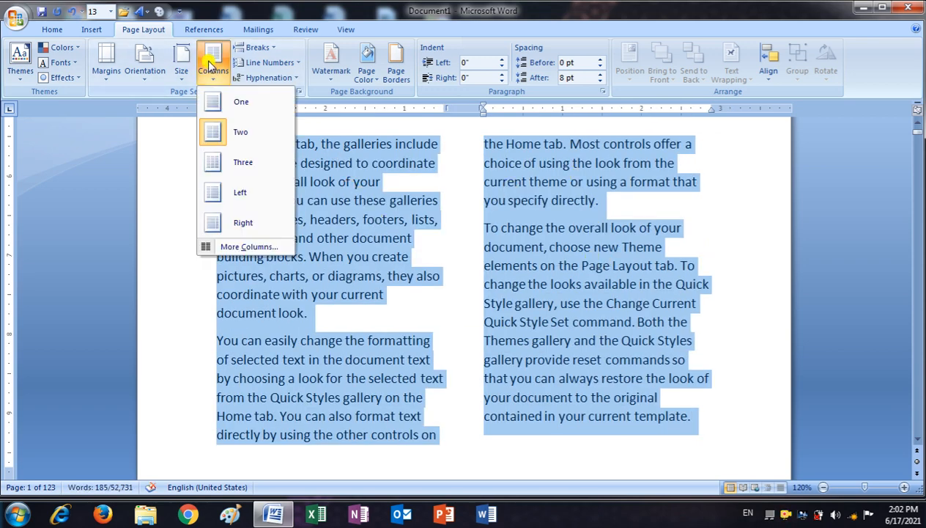
click(250, 168)
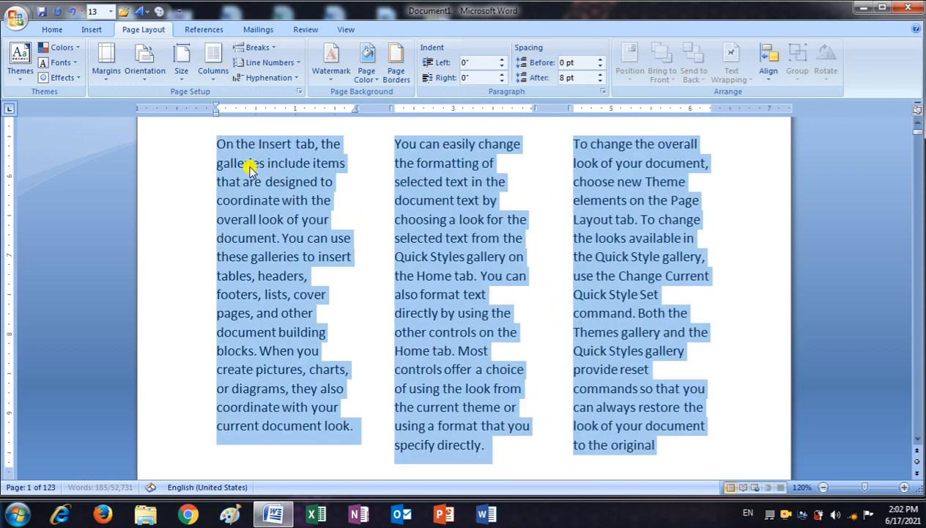
click(300, 206)
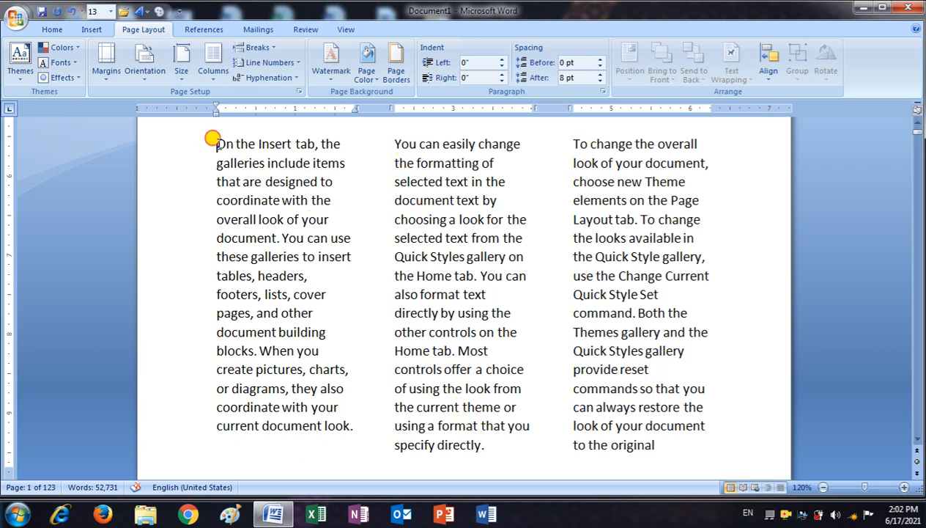
Justify the text of the three-column paragraphs on the first page.
drag(213, 141, 671, 440)
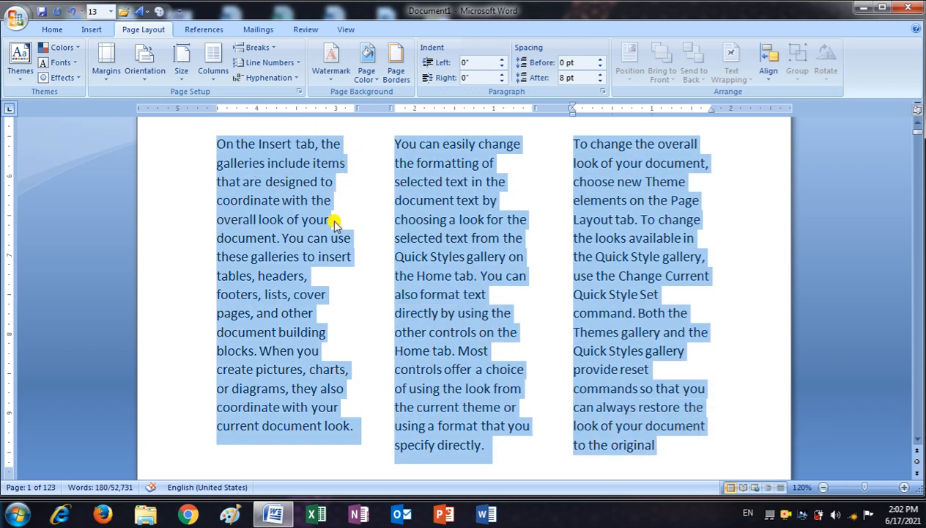
click(62, 34)
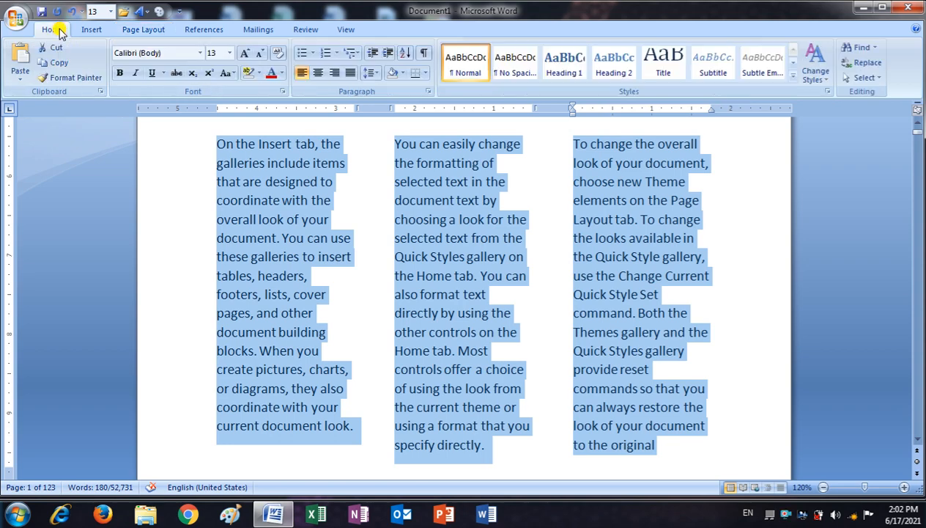
click(350, 73)
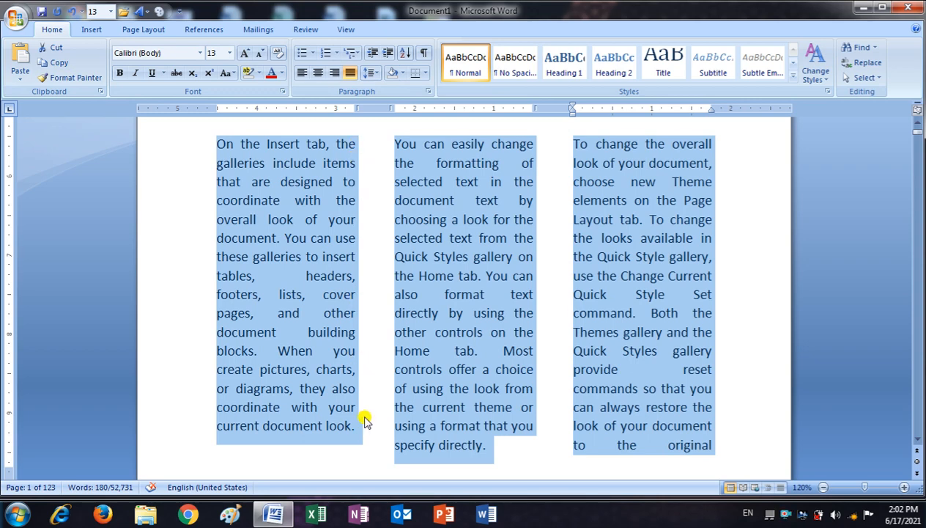
Return the selected three-column paragraphs on the first page to a single-column layout.
click(149, 30)
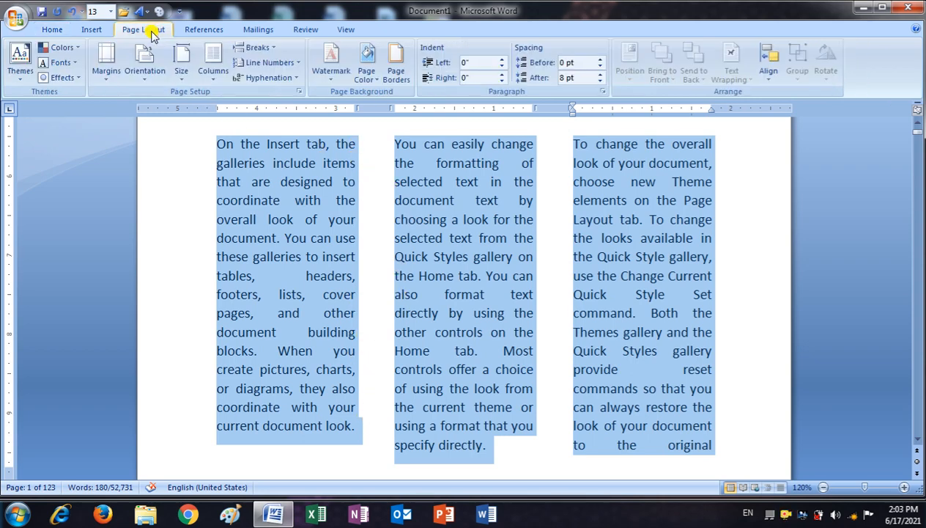
click(220, 73)
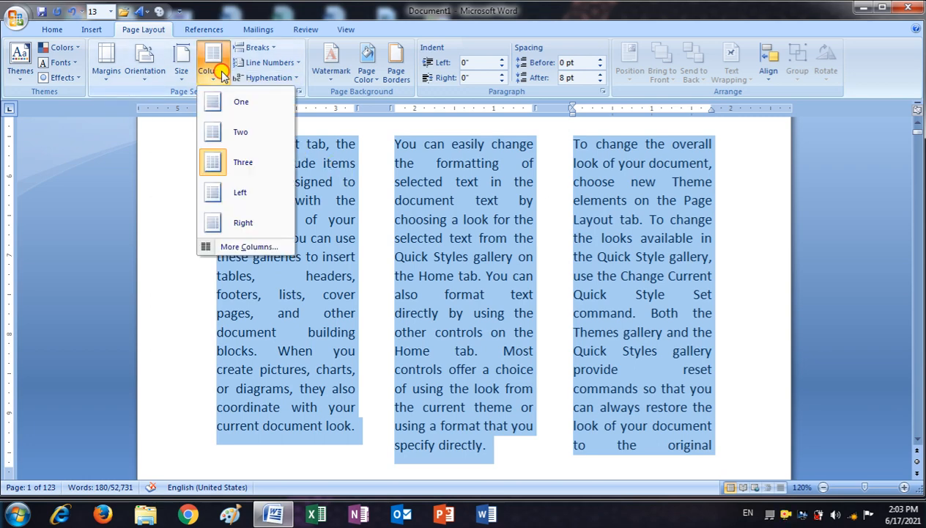
click(229, 100)
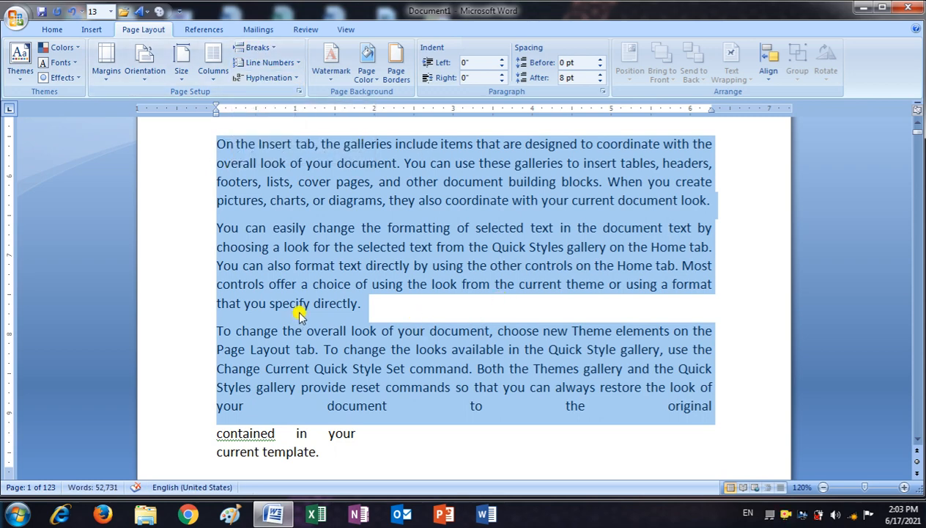
Insert a page break before the paragraph starting "To change the overall look" at the end of the first page.
scroll(299, 314, down, 2)
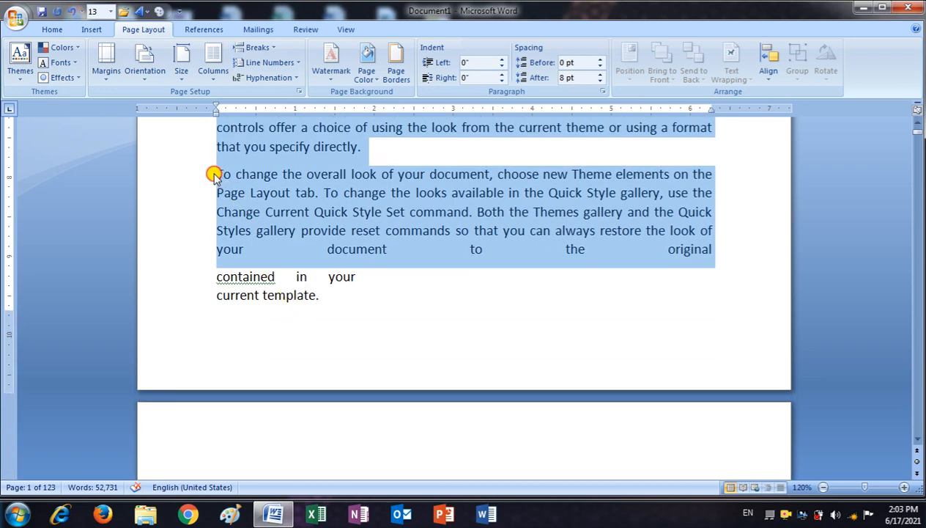
click(213, 175)
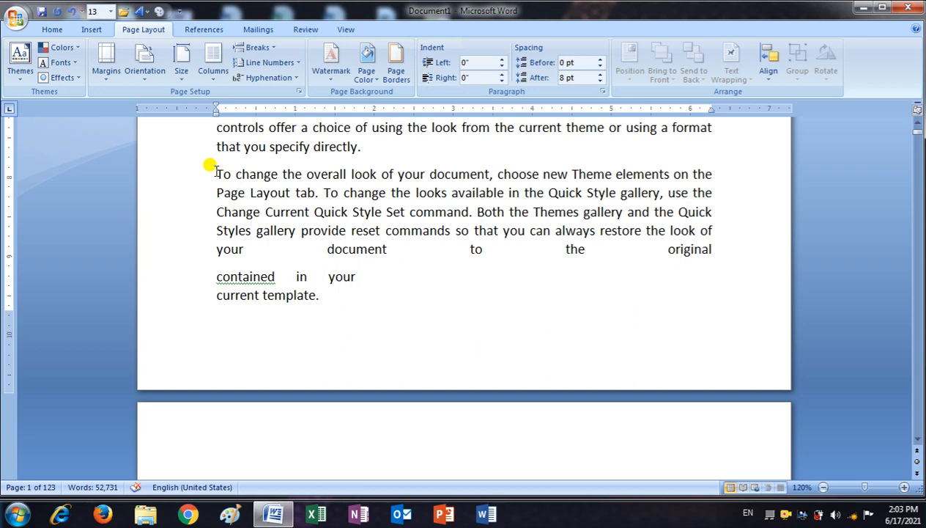
click(251, 49)
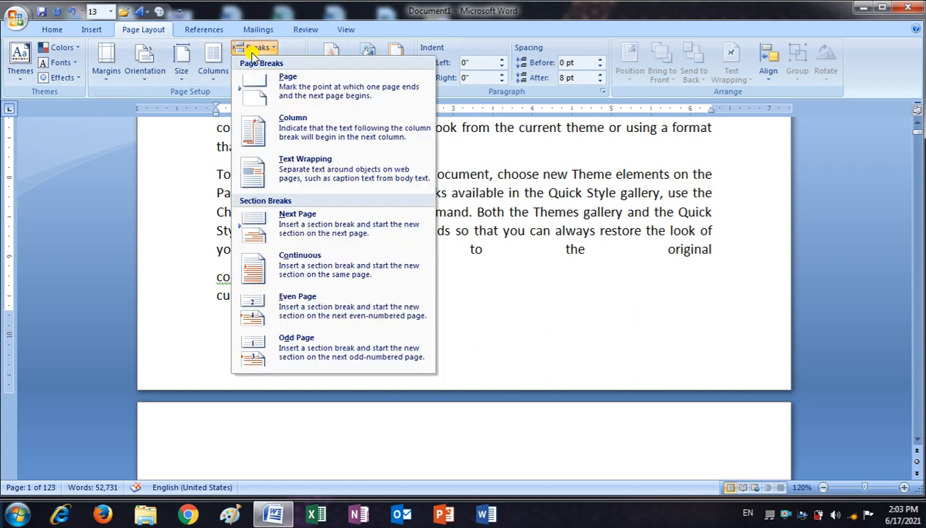
click(265, 97)
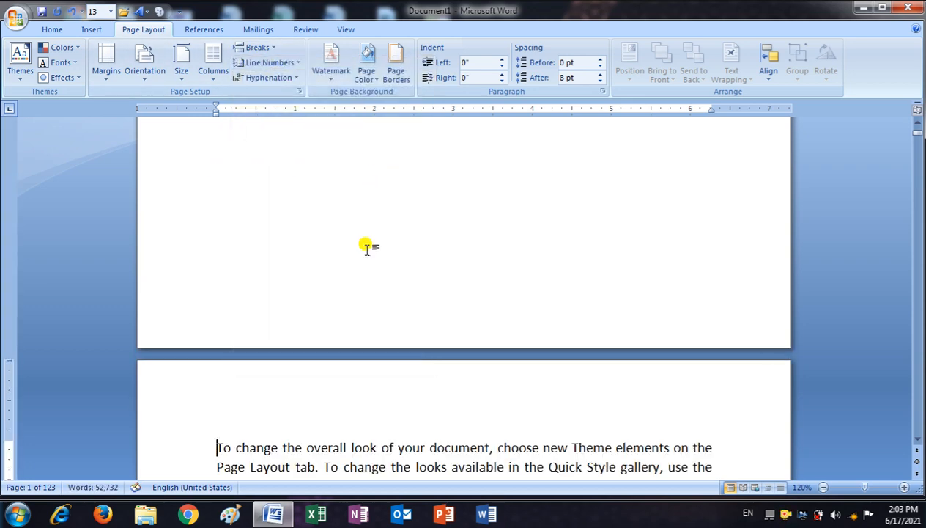
scroll(367, 247, down, 10)
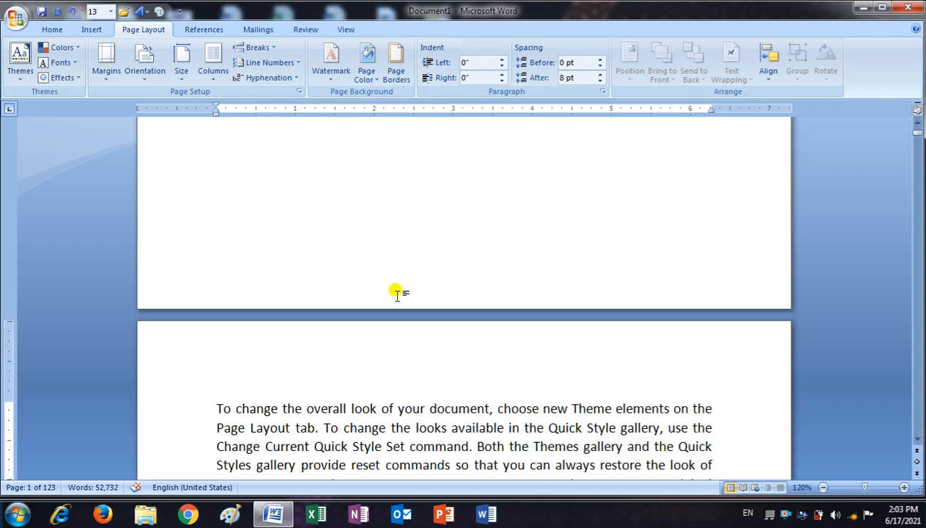
scroll(394, 282, down, 6)
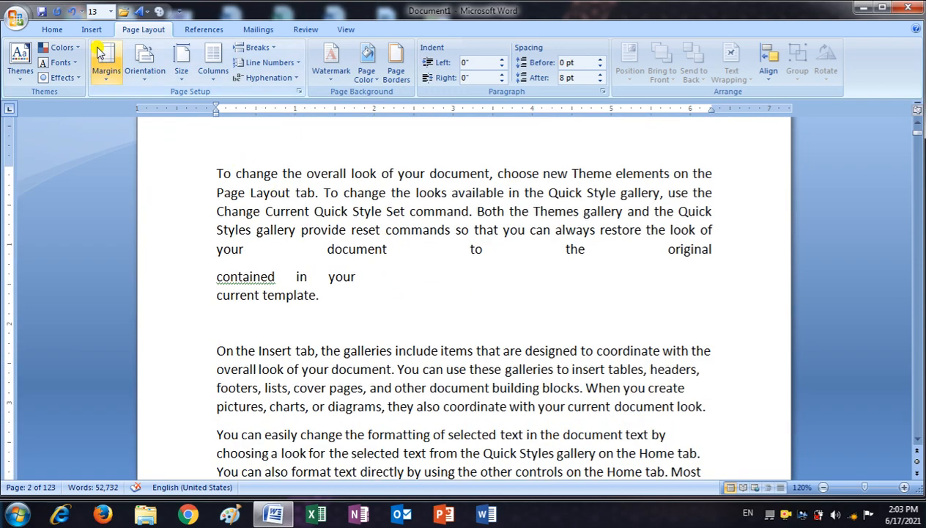
click(89, 29)
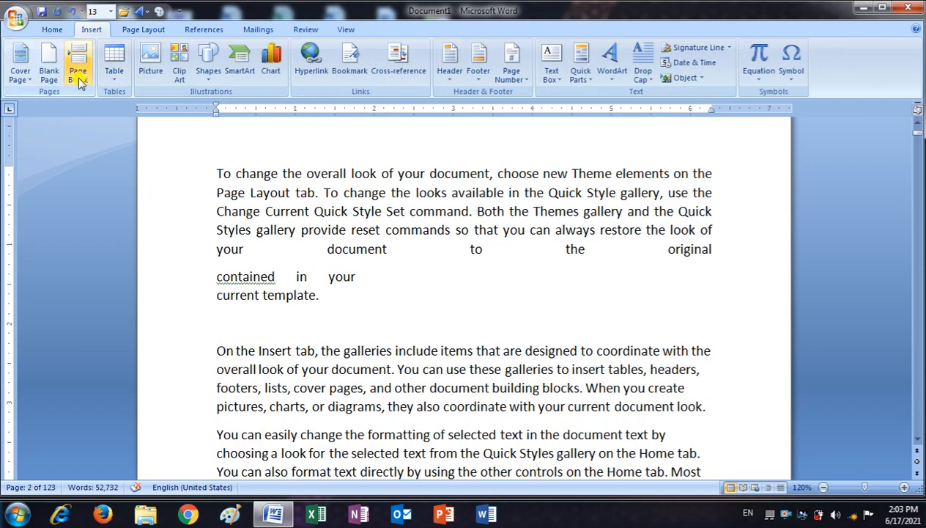
click(145, 30)
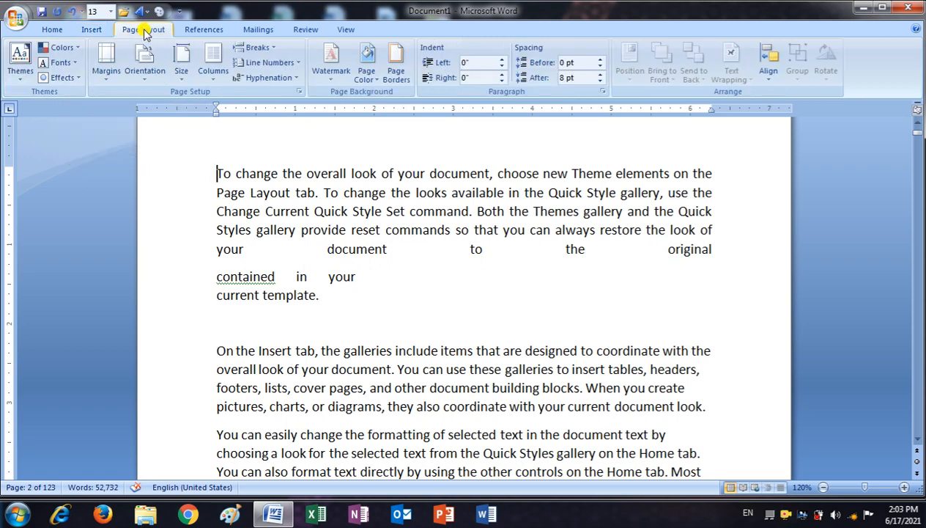
Insert a column break before the second page's paragraph starting "You can easily change the formatting" and check where the text continues.
scroll(264, 419, down, 2)
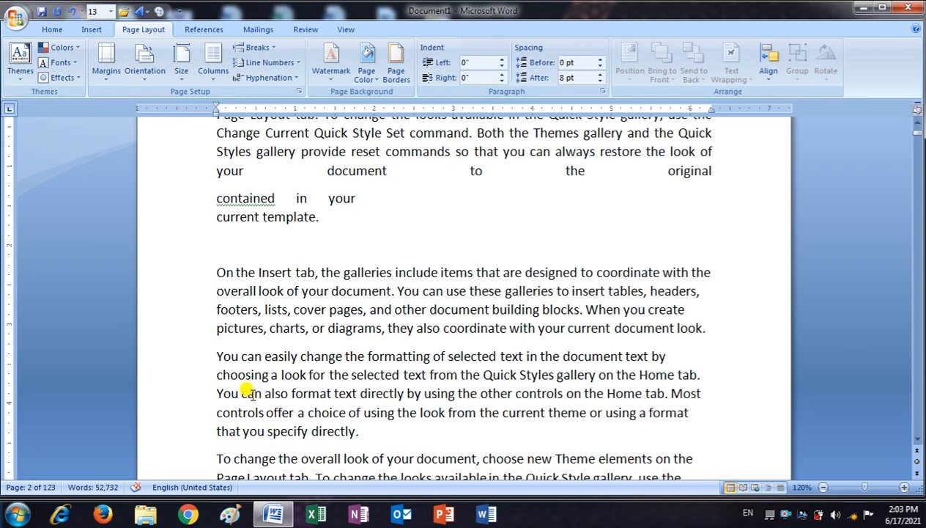
click(216, 356)
click(255, 48)
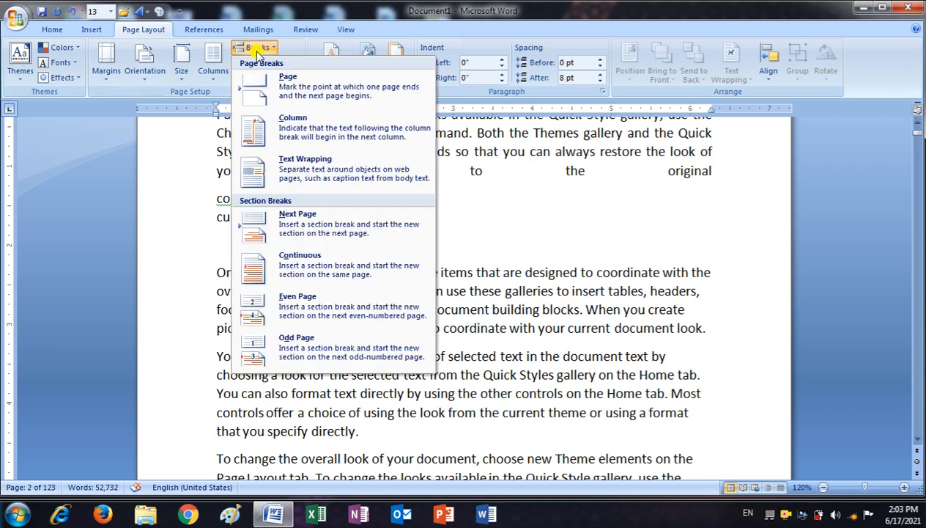
click(315, 139)
scroll(279, 328, down, 4)
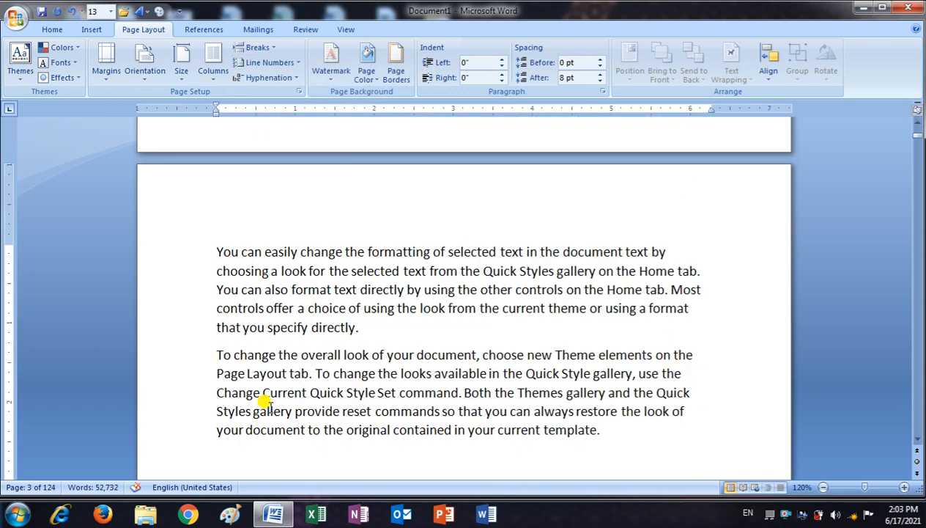
scroll(268, 402, up, 6)
scroll(270, 396, up, 3)
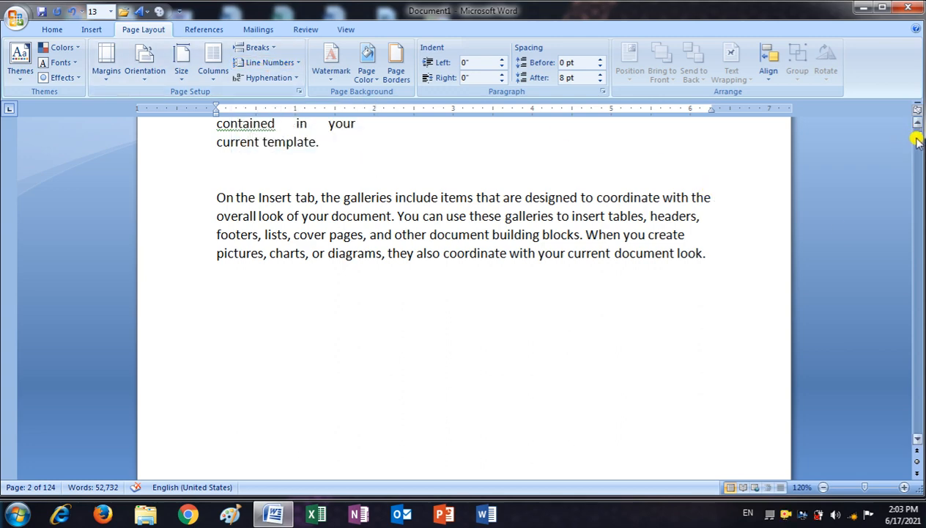
Turn on continuous line numbering for the whole document and check the numbers across the following pages.
drag(917, 136, 916, 130)
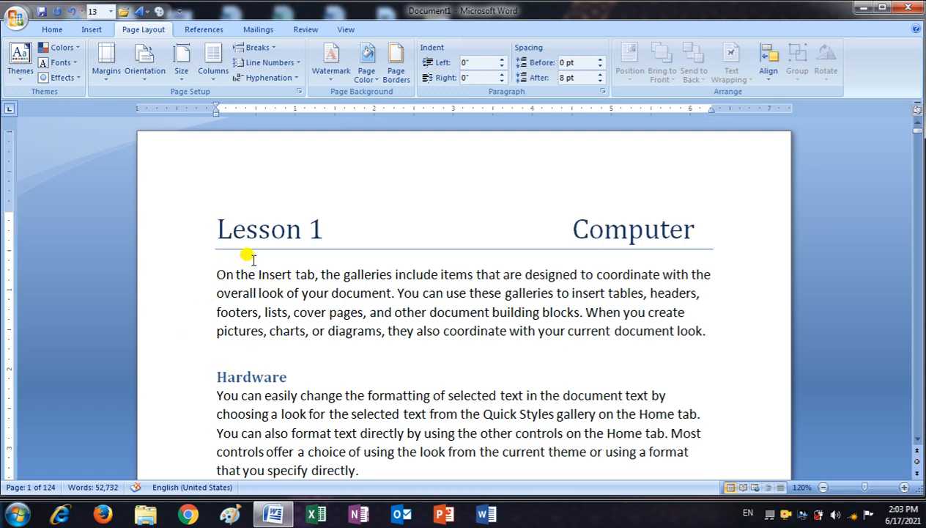
key(ctrl+a)
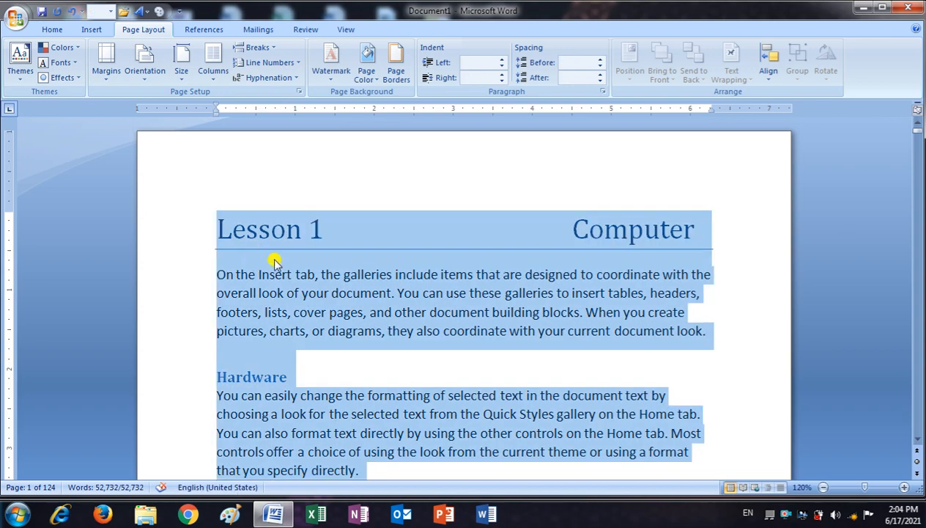
scroll(421, 335, down, 3)
scroll(421, 333, up, 5)
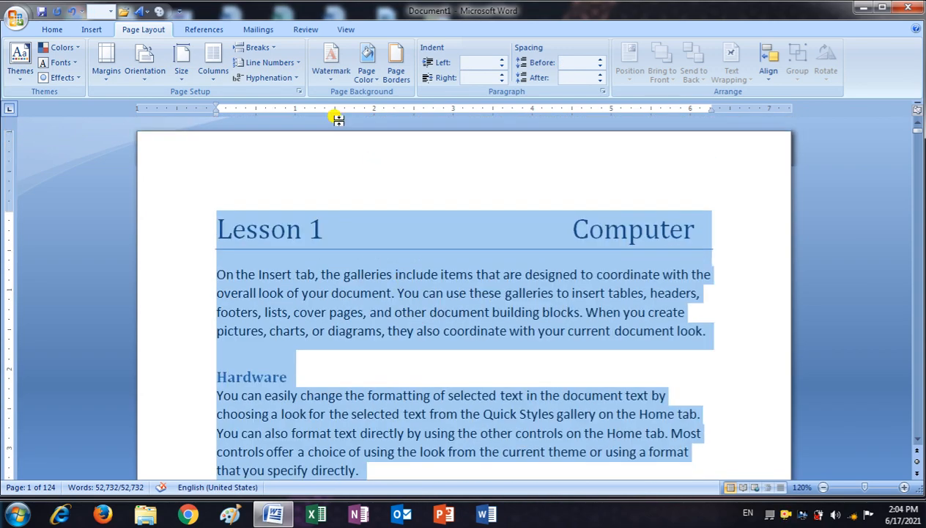
click(279, 66)
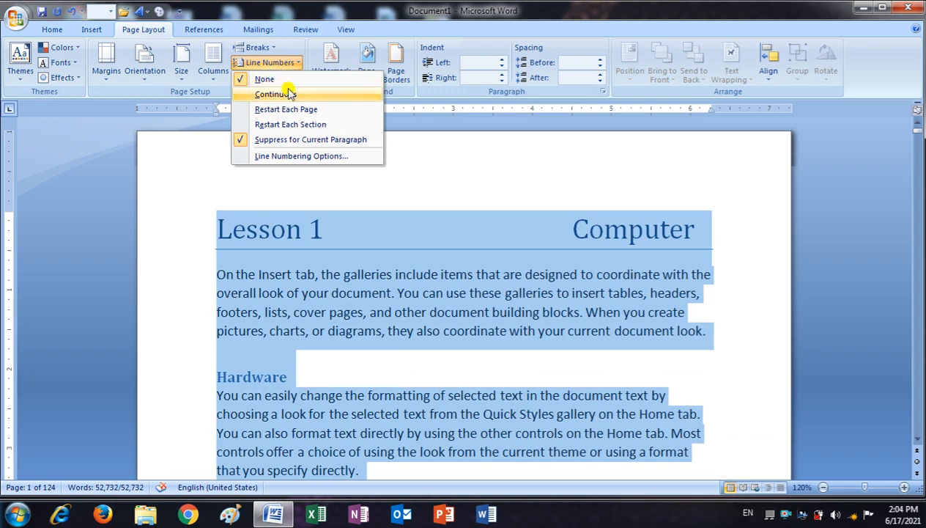
click(289, 95)
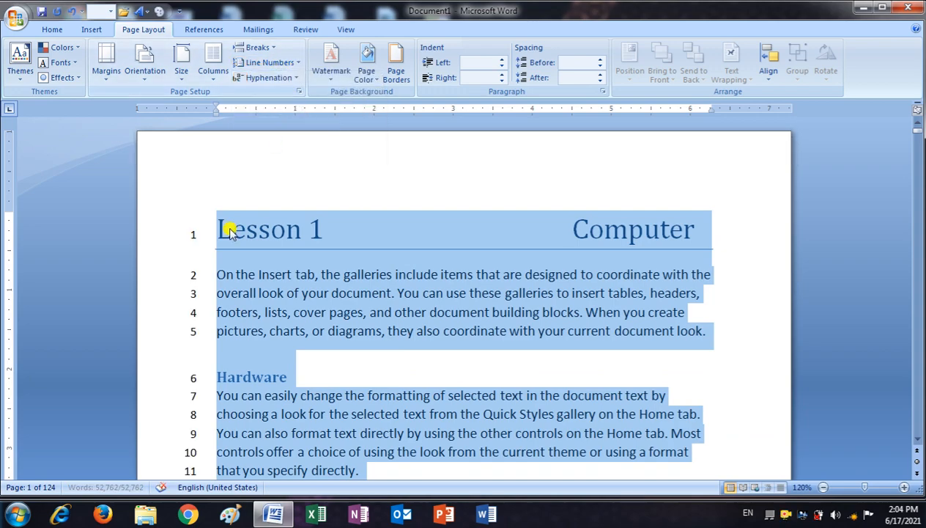
scroll(223, 376, down, 8)
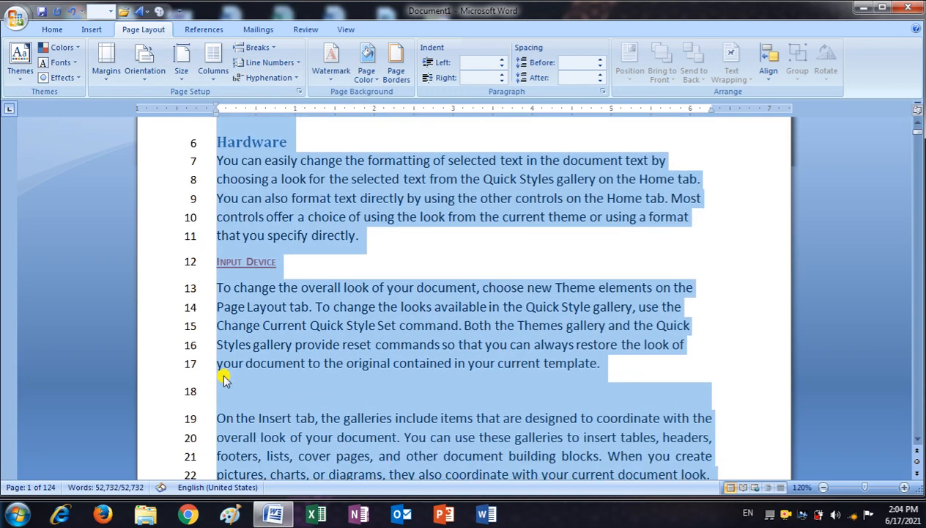
scroll(225, 377, down, 9)
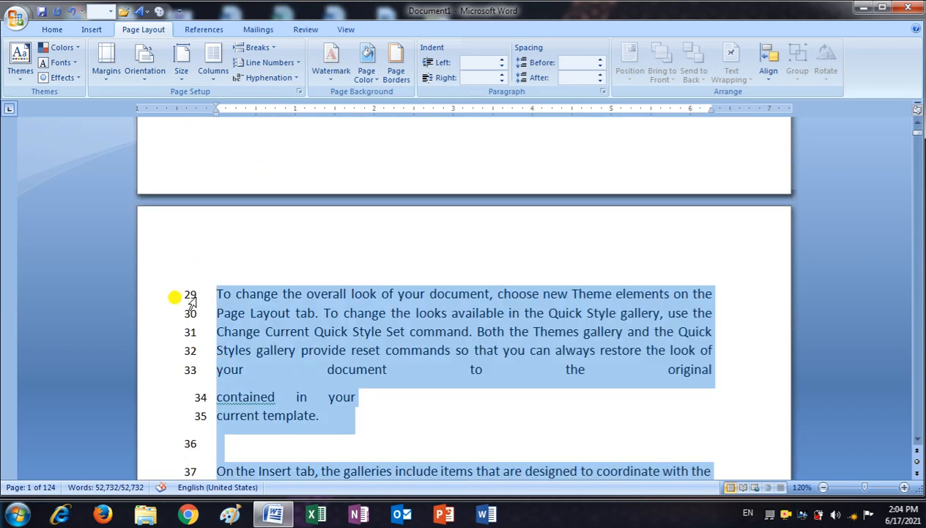
scroll(225, 399, down, 10)
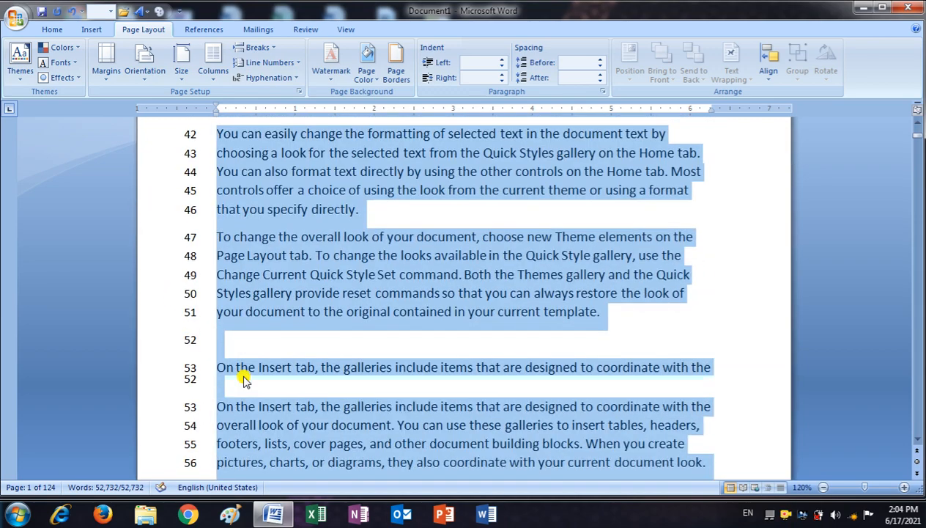
scroll(246, 379, down, 6)
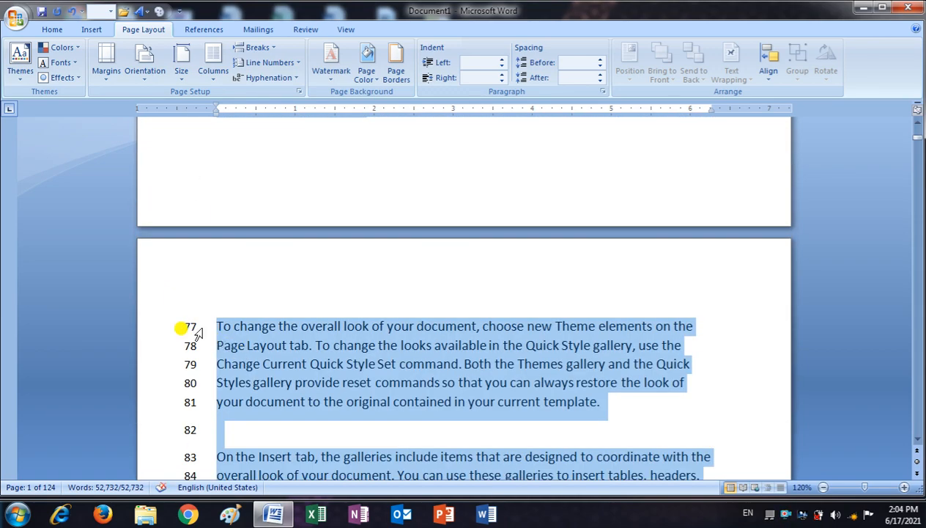
scroll(202, 331, down, 10)
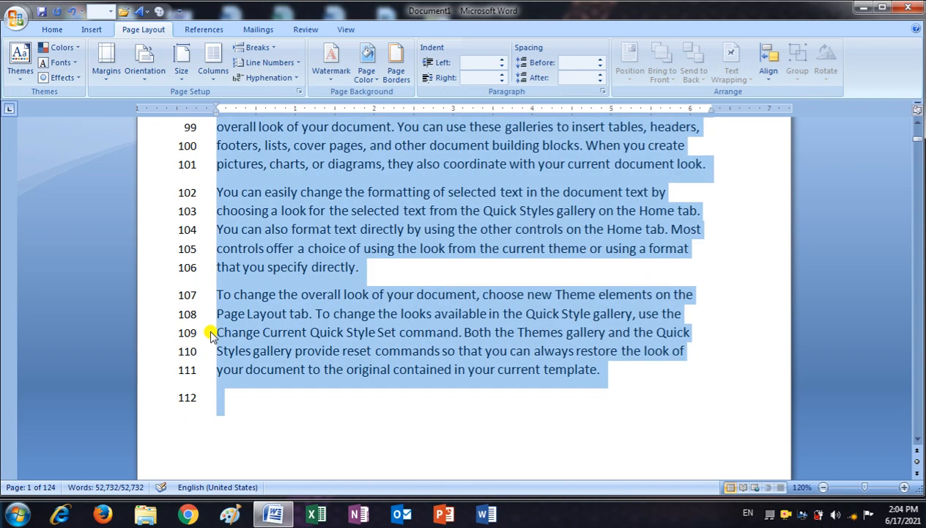
Change the line numbering to restart on each page and review it on the following pages.
click(290, 63)
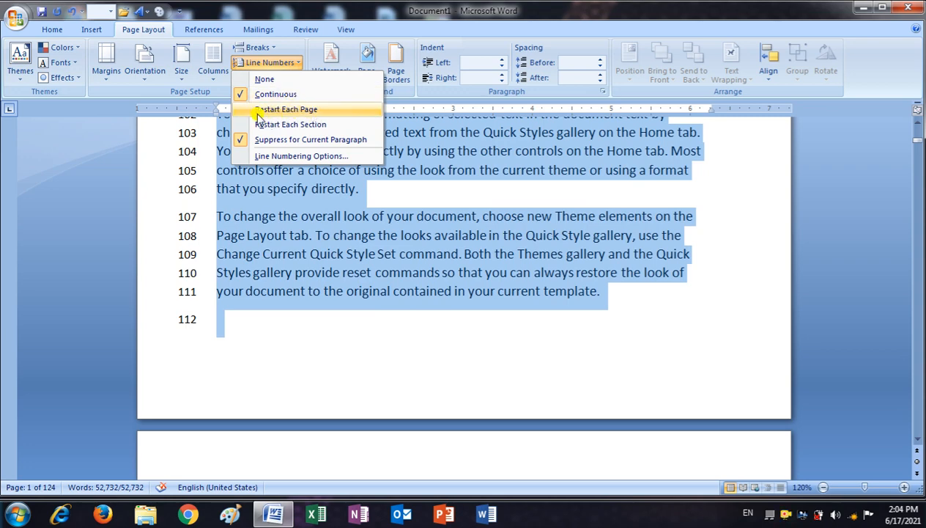
click(316, 110)
scroll(280, 304, down, 3)
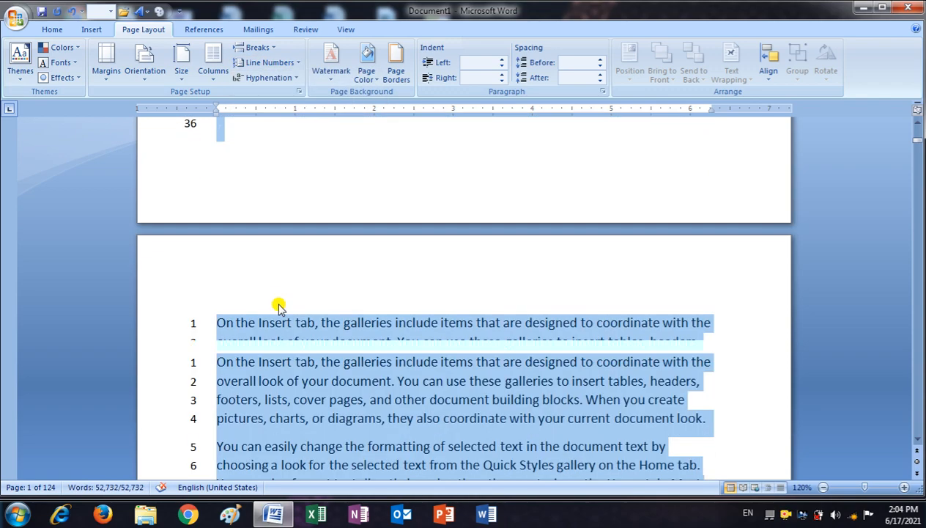
scroll(247, 301, down, 15)
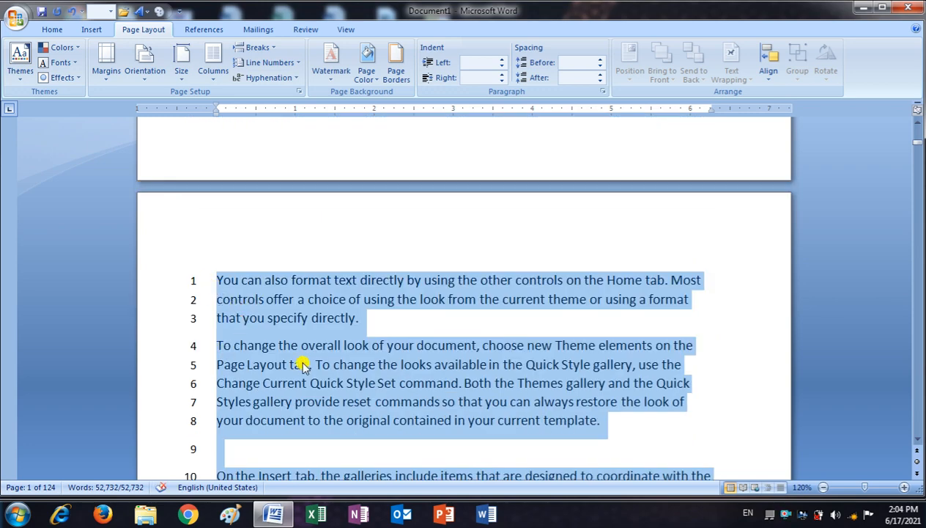
Remove the line numbers from the whole document and clear the selection on the first page.
click(285, 65)
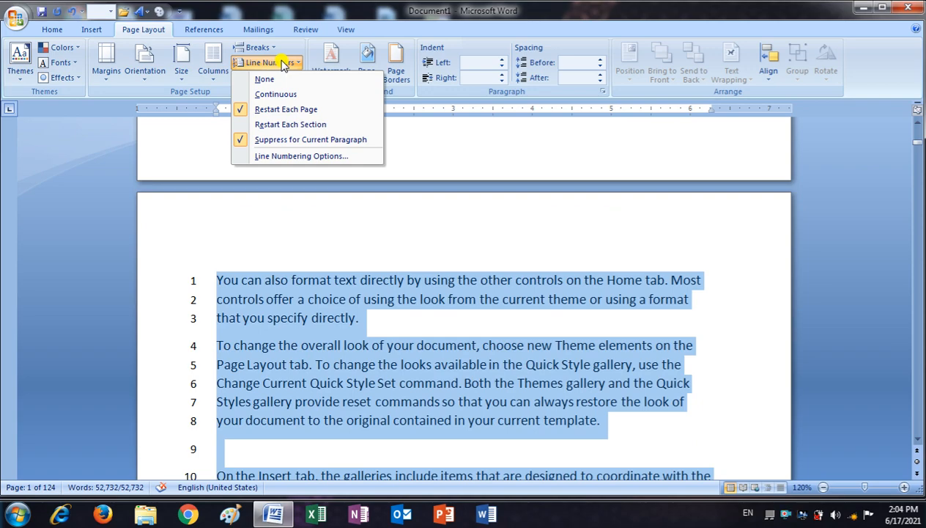
click(268, 82)
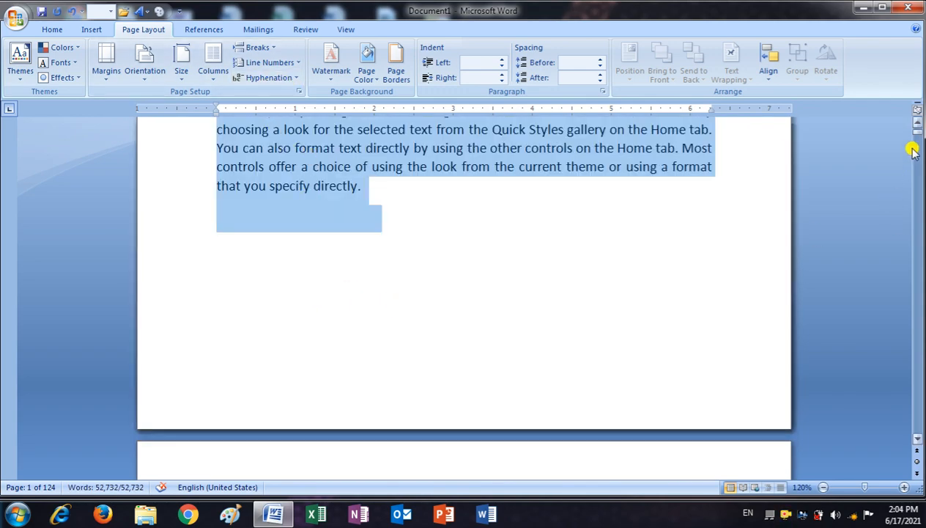
drag(919, 133, 916, 123)
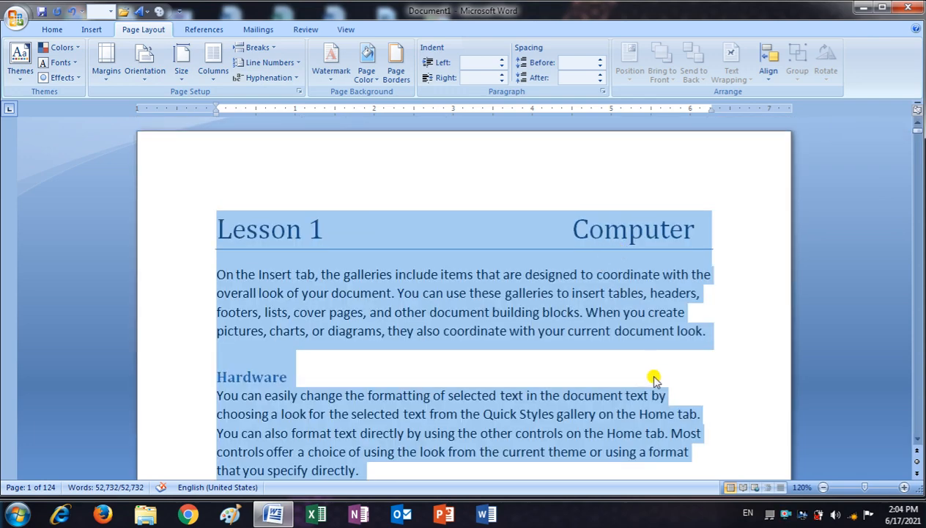
click(666, 395)
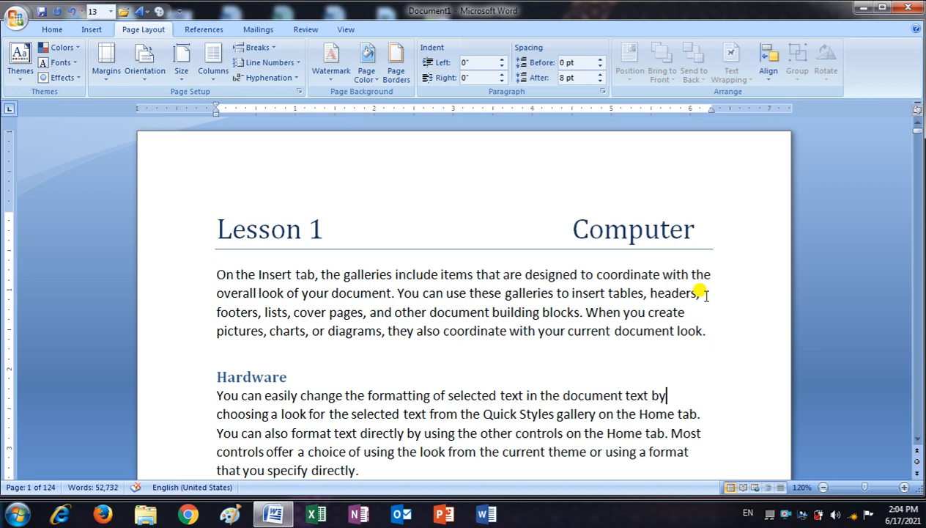
Apply automatic hyphenation to the whole document, check the first page, and set hyphenation back to None.
scroll(308, 311, down, 2)
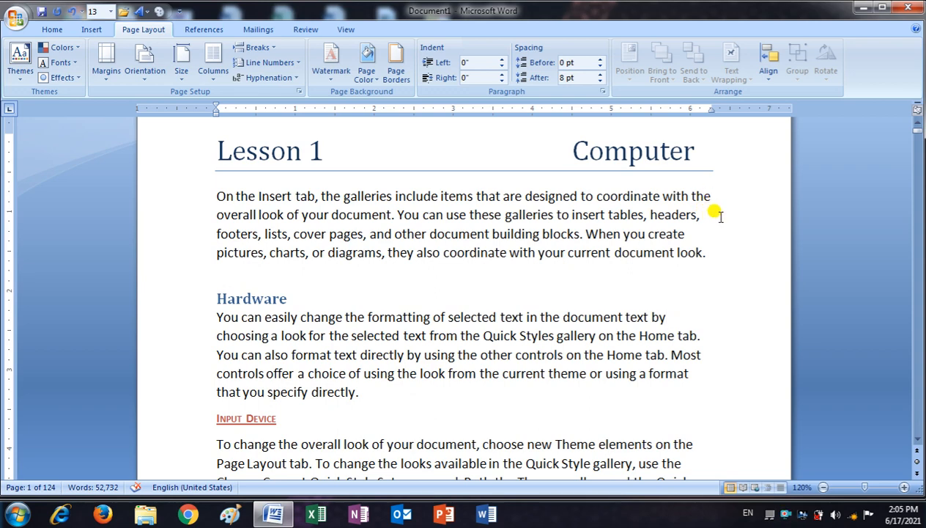
triple_click(209, 194)
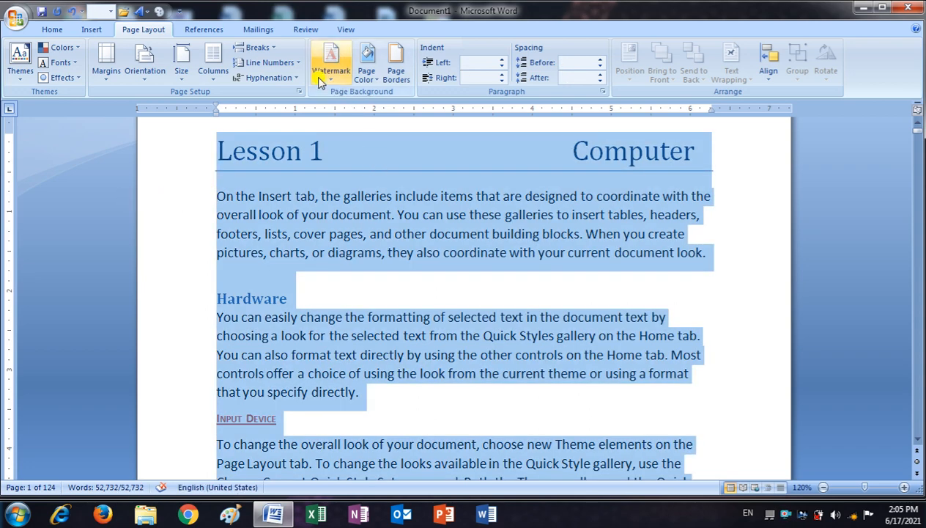
click(288, 78)
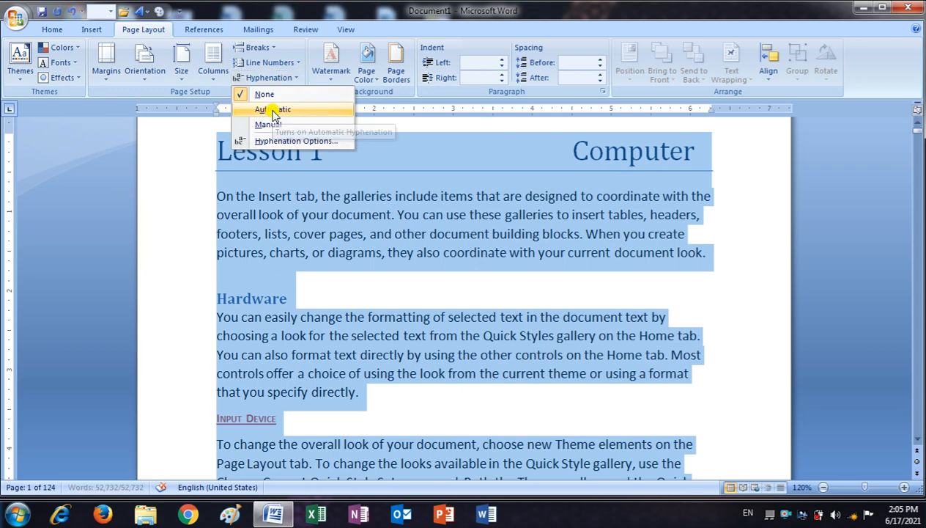
click(273, 111)
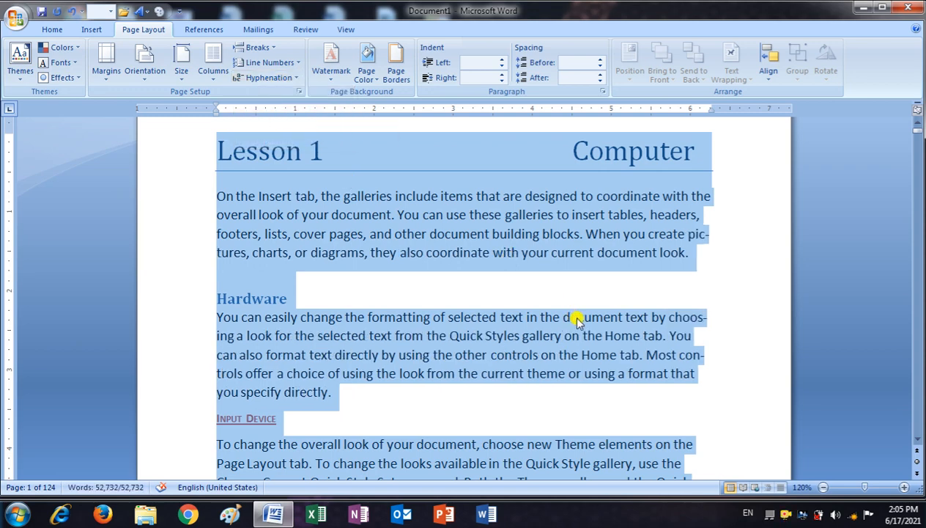
click(577, 321)
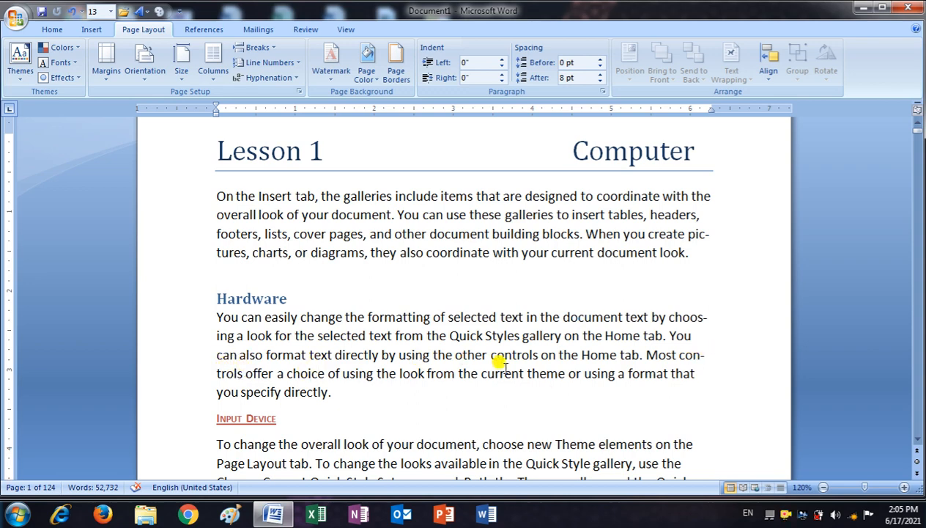
click(275, 83)
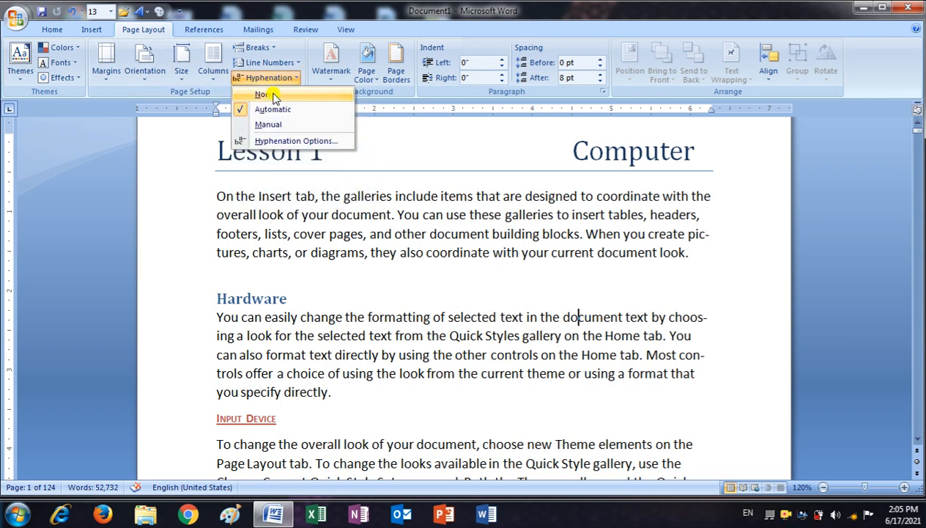
click(273, 94)
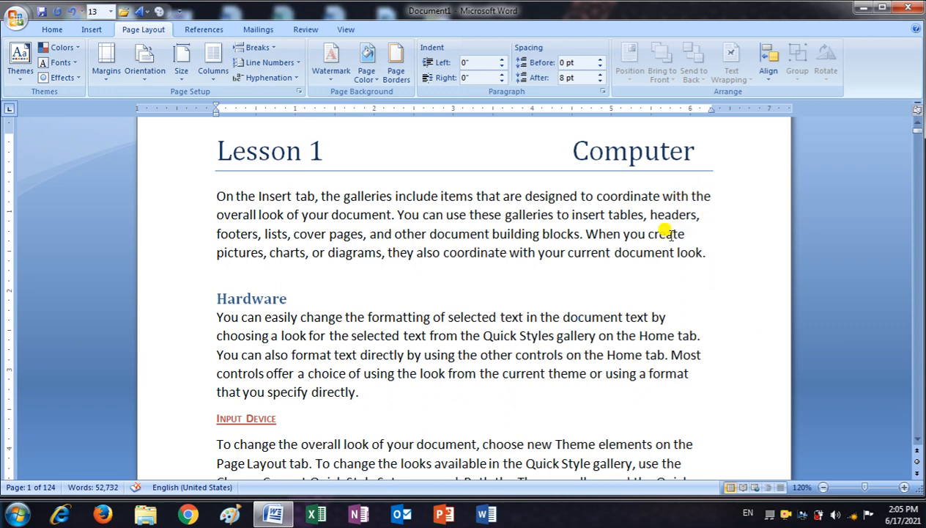
Justify all the text in the document.
key(ctrl+a)
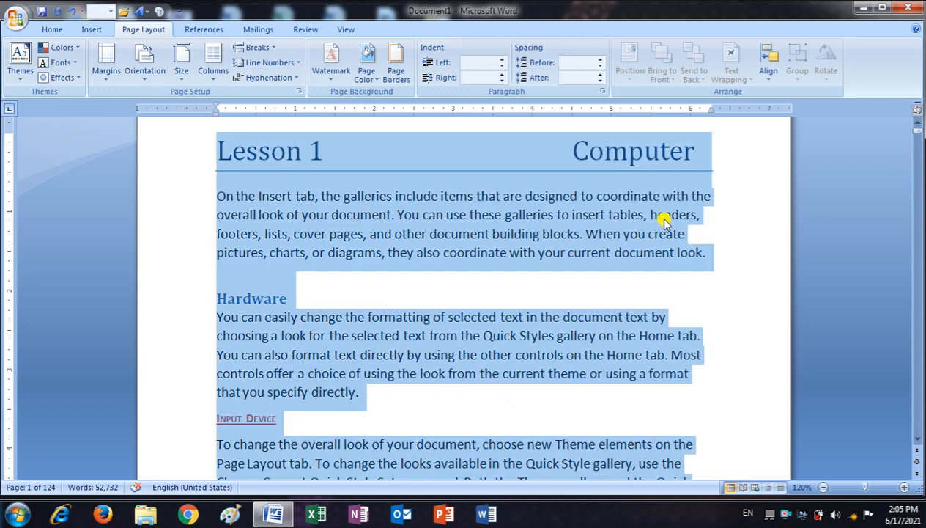
click(52, 30)
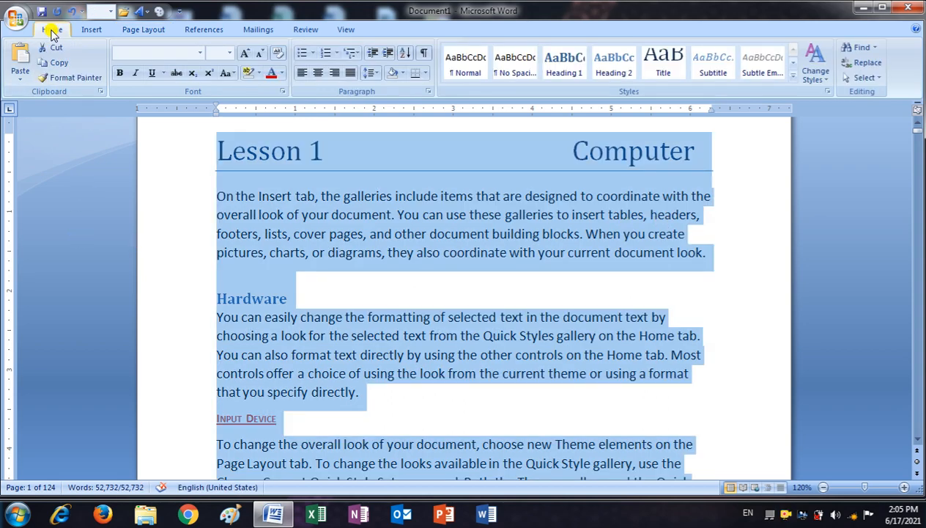
click(348, 76)
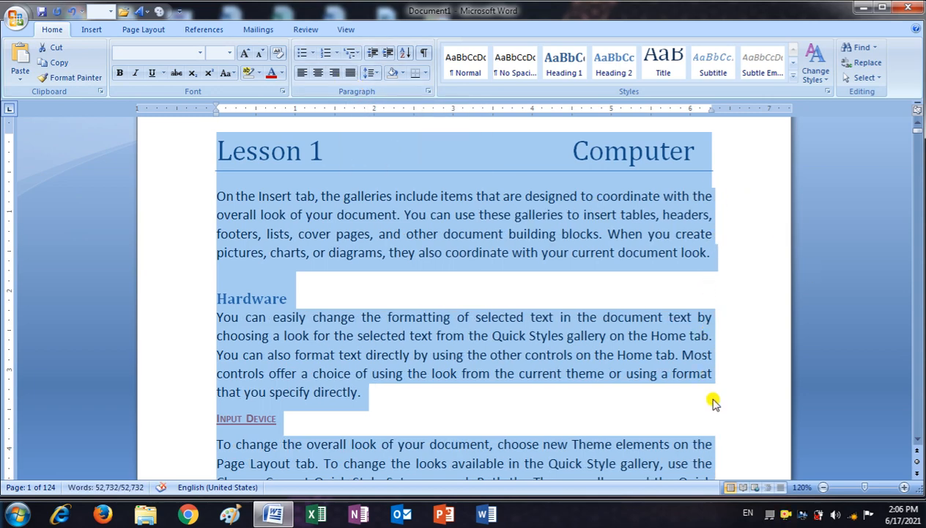
Clear the text selection and insert the DO NOT COPY 1 watermark from the Confidential presets.
click(144, 30)
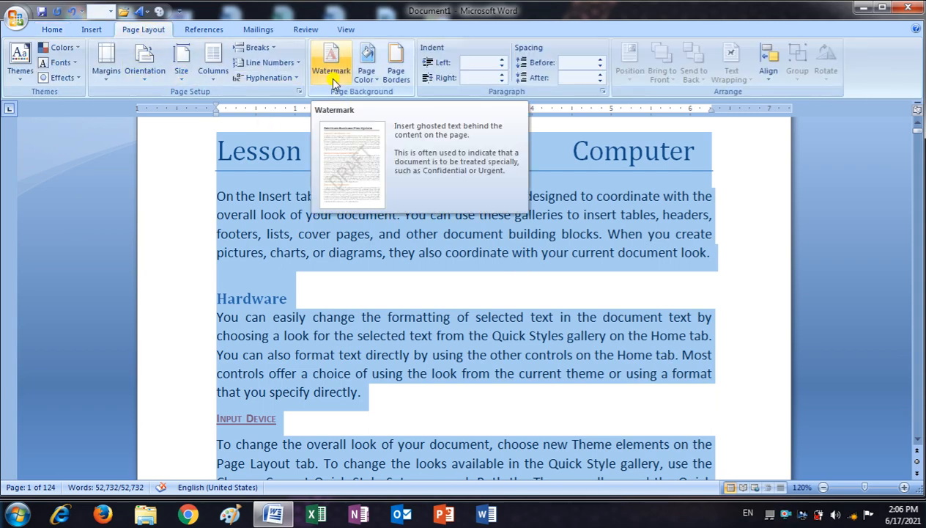
scroll(463, 340, down, 2)
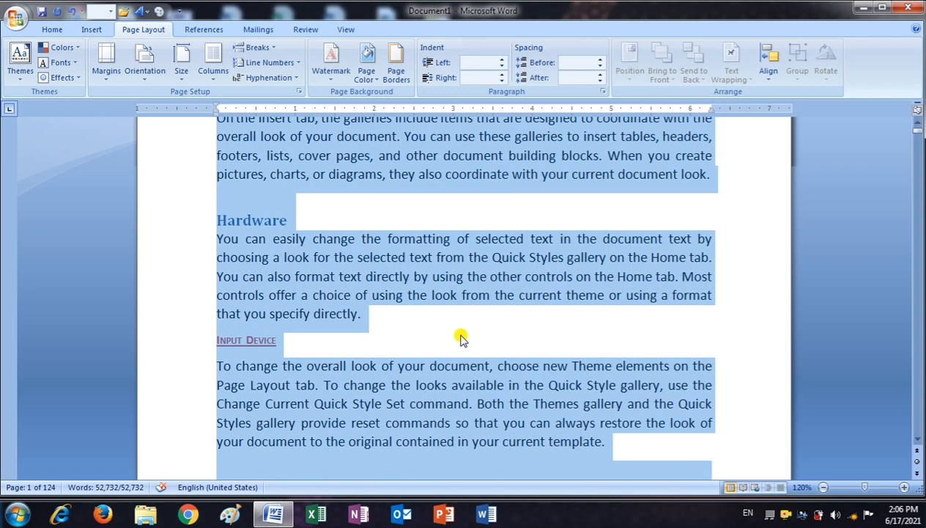
click(449, 315)
click(331, 72)
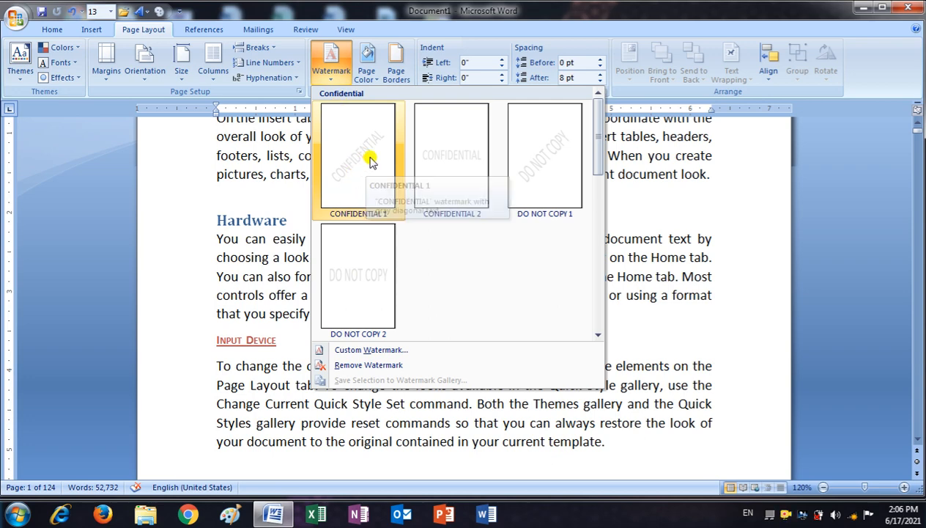
click(535, 160)
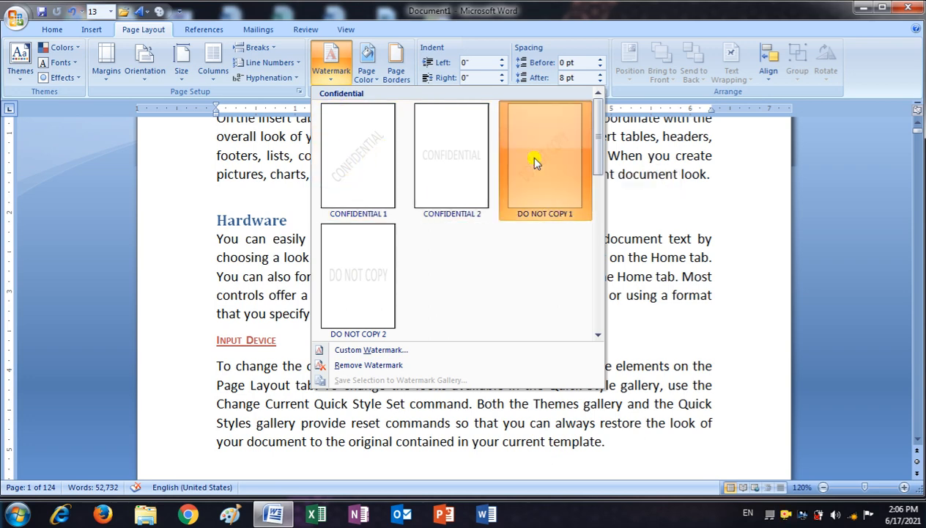
scroll(489, 308, down, 3)
scroll(444, 334, down, 2)
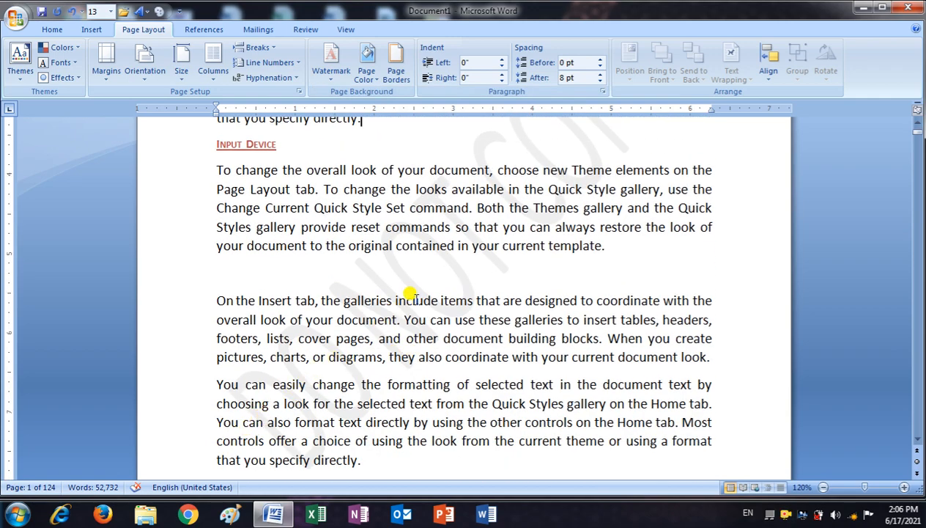
click(823, 487)
click(823, 487)
click(823, 488)
scroll(606, 327, down, 5)
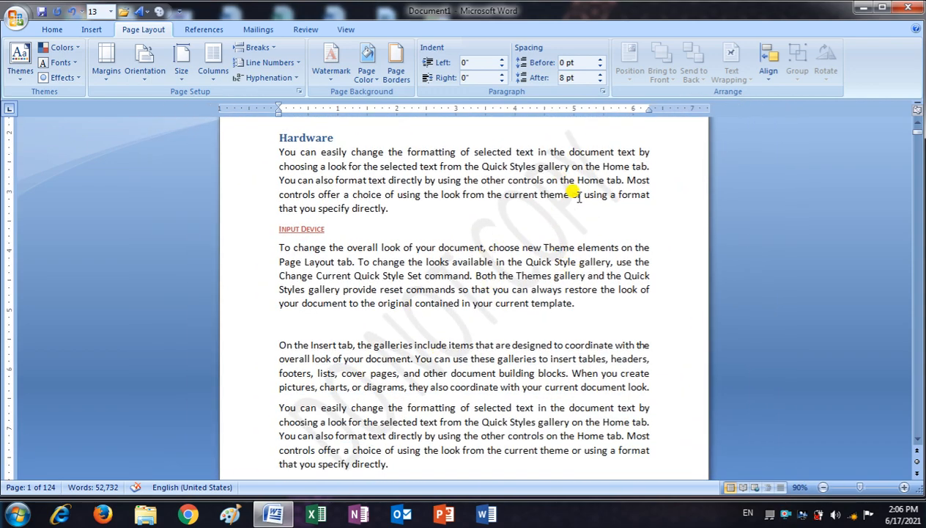
Change the DO NOT COPY text watermark's color to standard red and review it on the following pages.
click(341, 71)
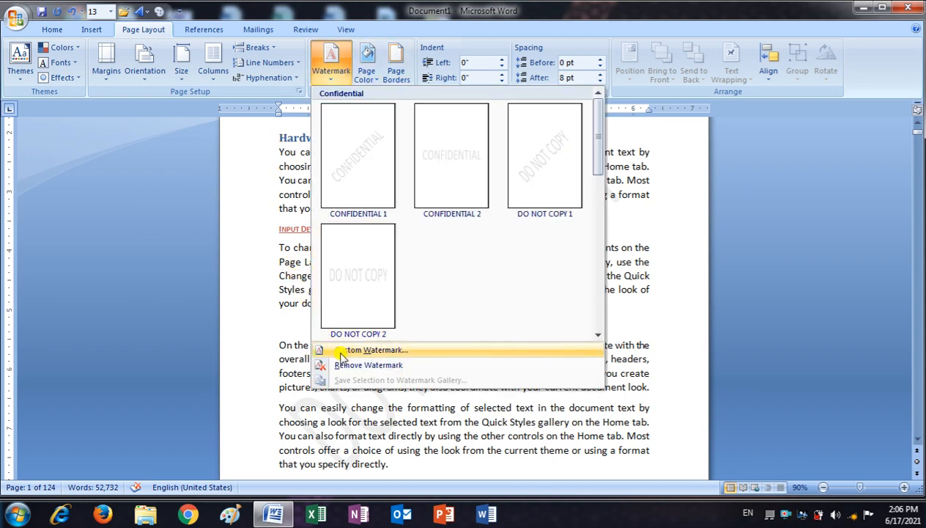
click(371, 352)
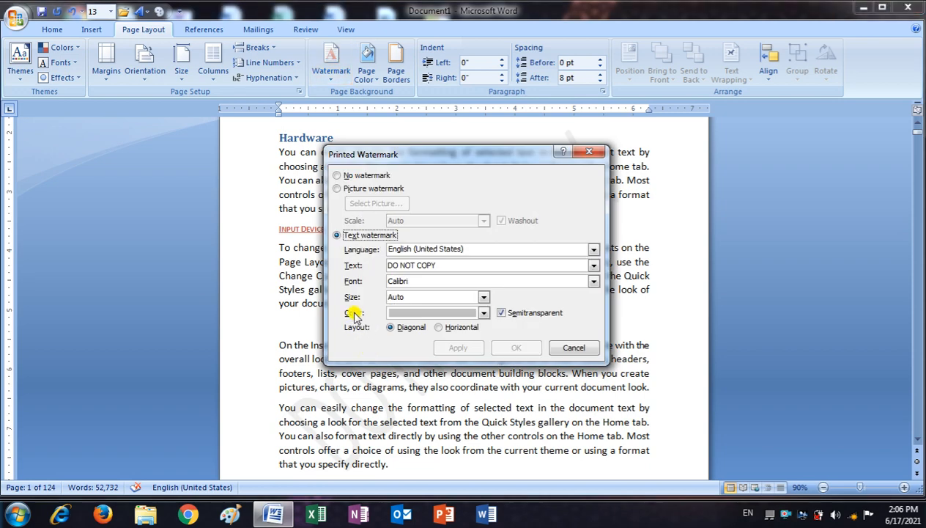
click(484, 314)
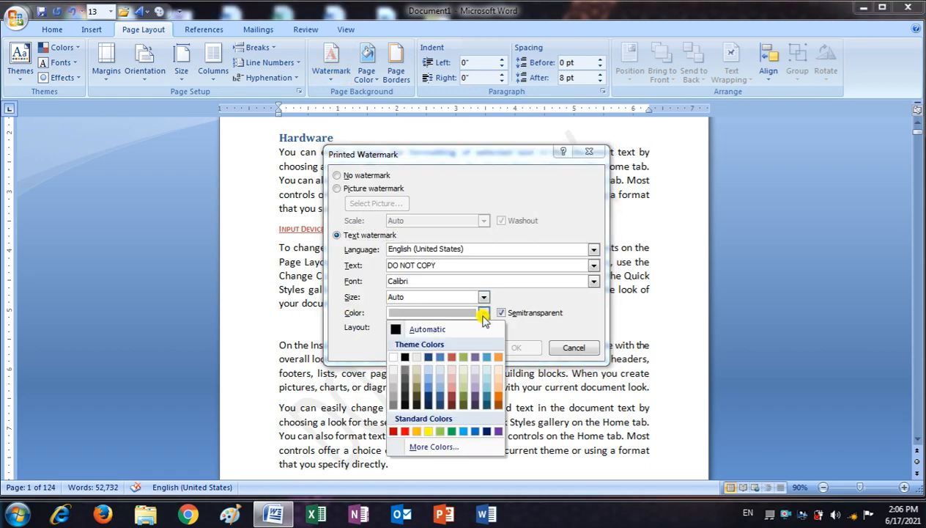
click(405, 431)
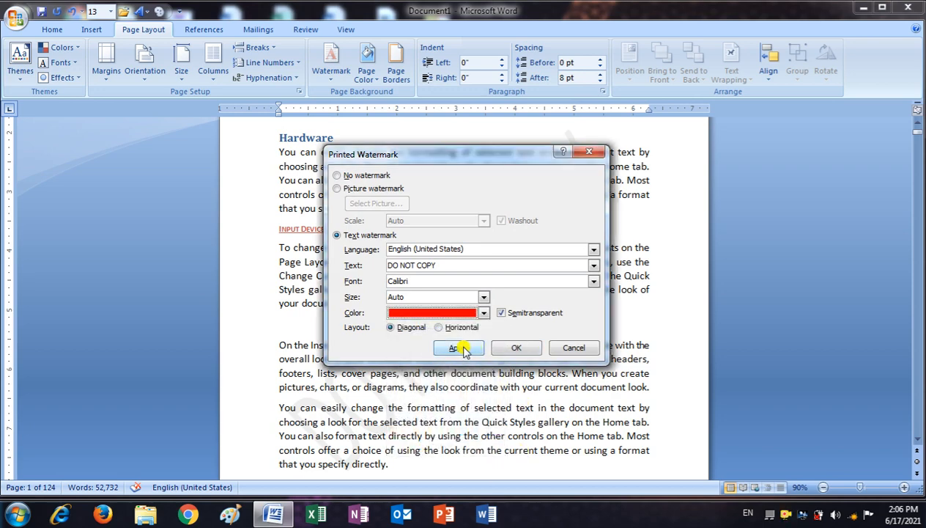
click(459, 348)
click(572, 348)
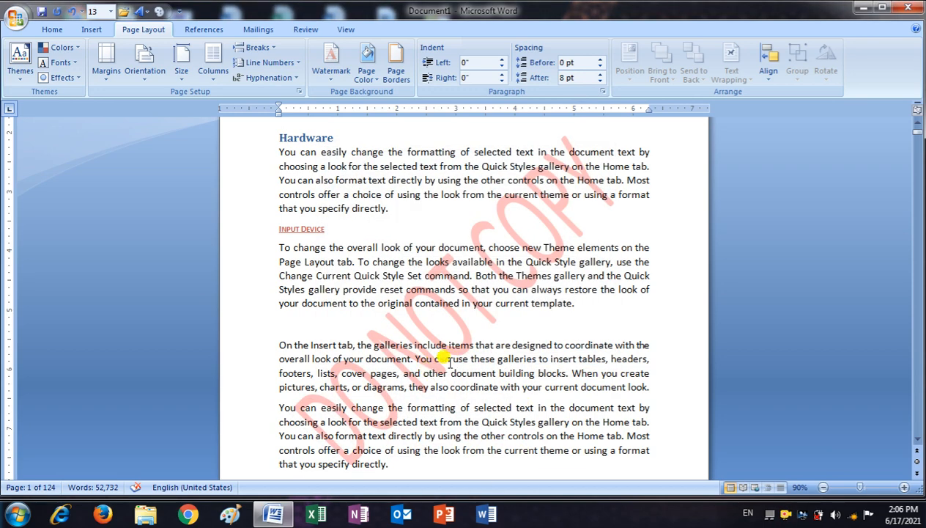
scroll(554, 396, down, 15)
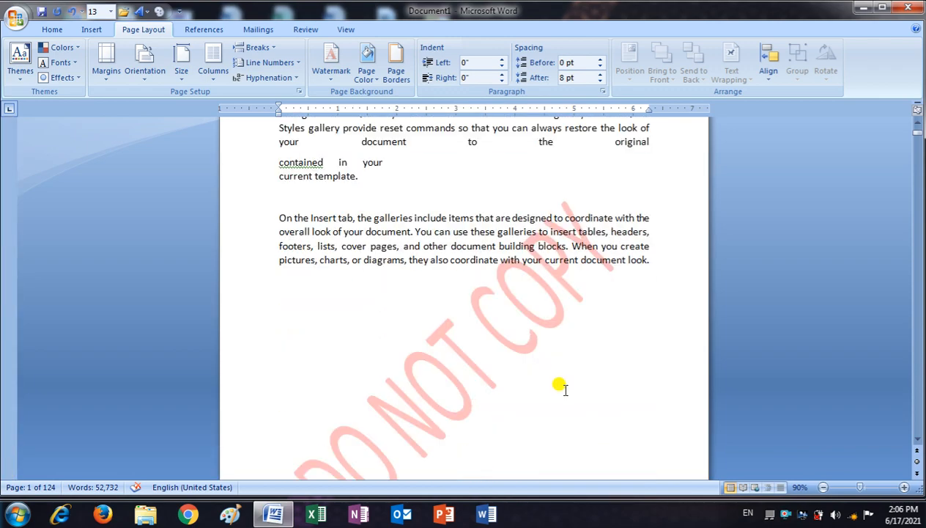
scroll(562, 392, down, 6)
scroll(557, 381, down, 2)
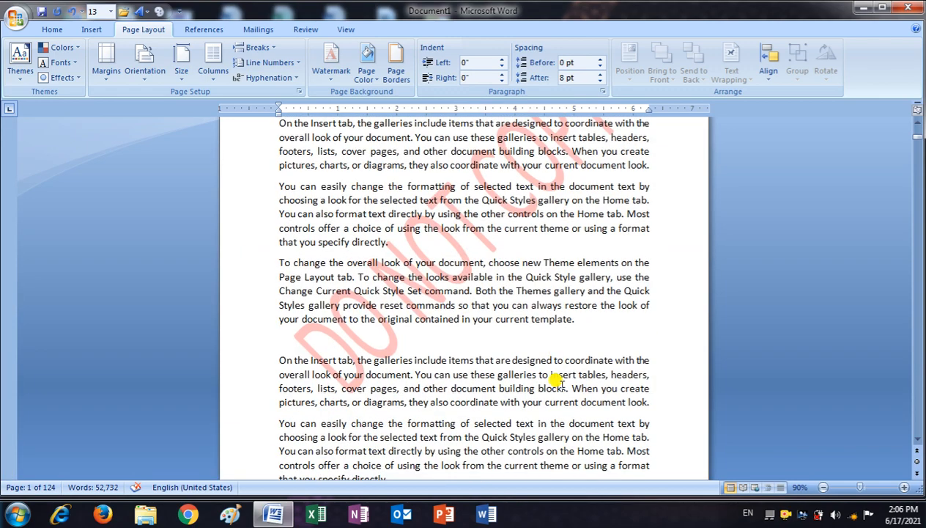
scroll(555, 377, down, 10)
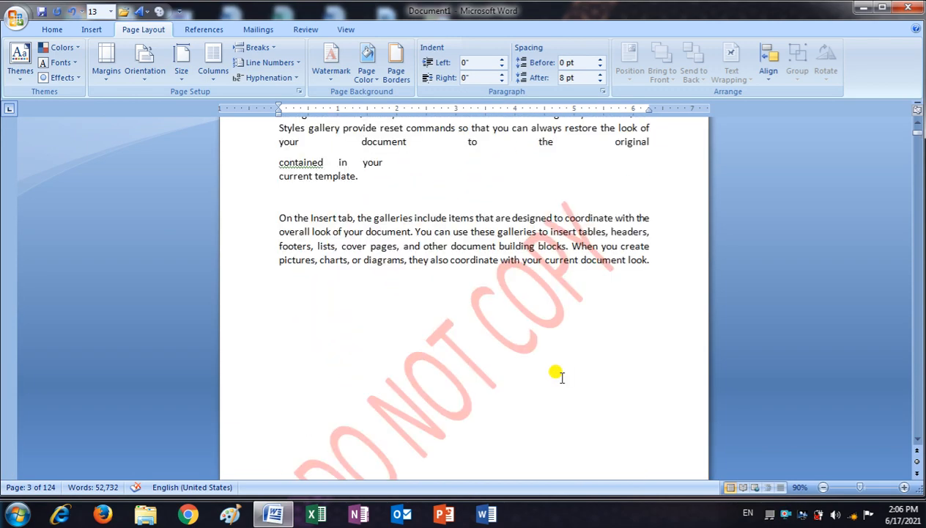
scroll(557, 373, down, 3)
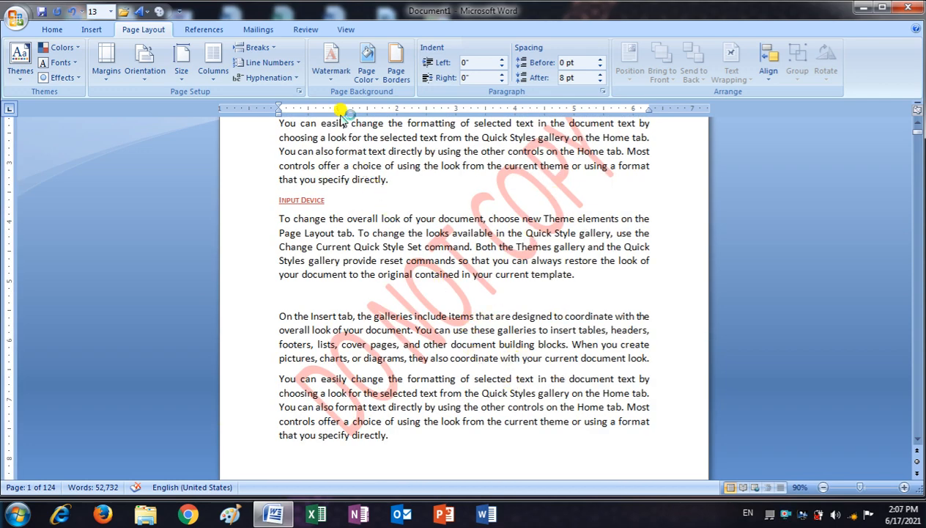
Replace the watermark text with "Indica Computer Technology" and check it on the following pages.
click(332, 68)
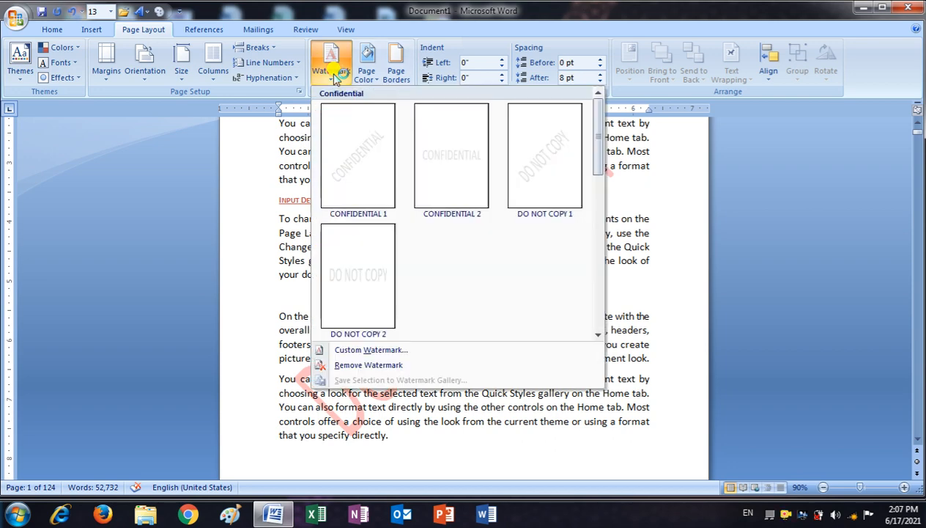
click(368, 350)
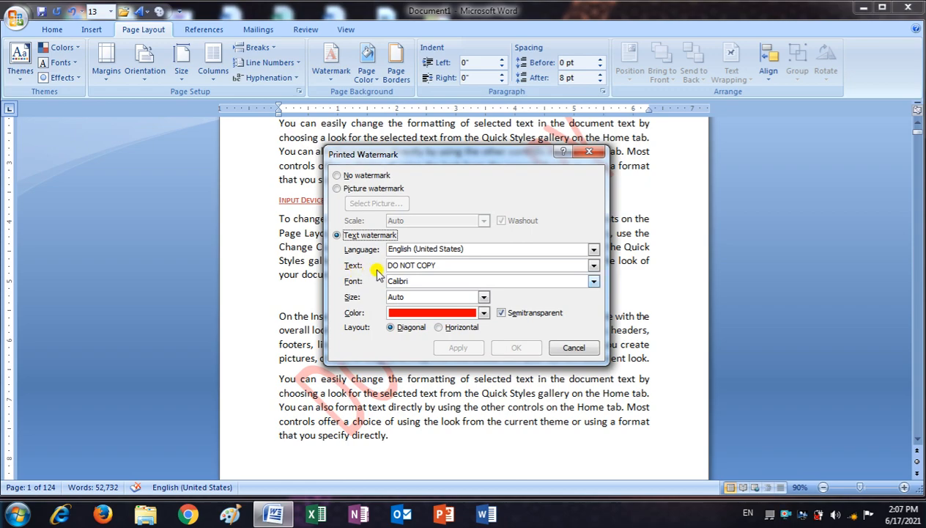
drag(442, 263, 379, 270)
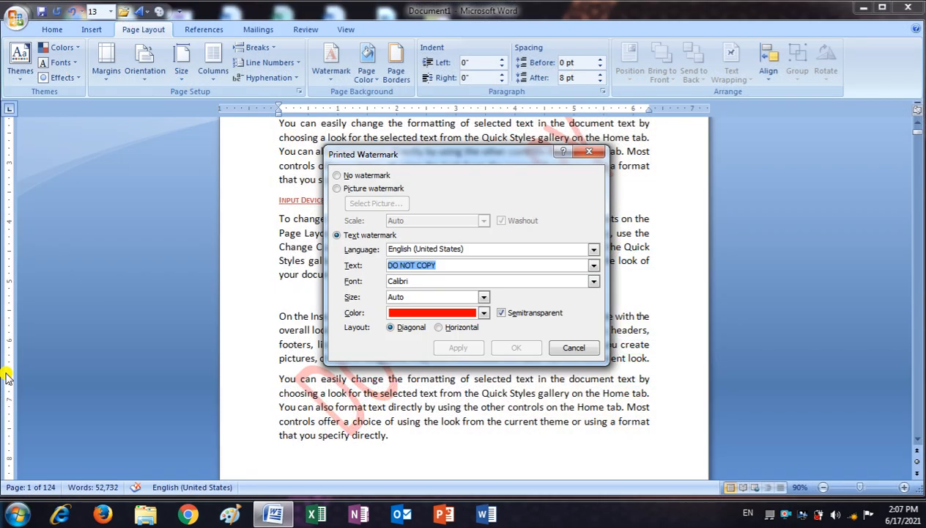
text(Indica Computer Technology)
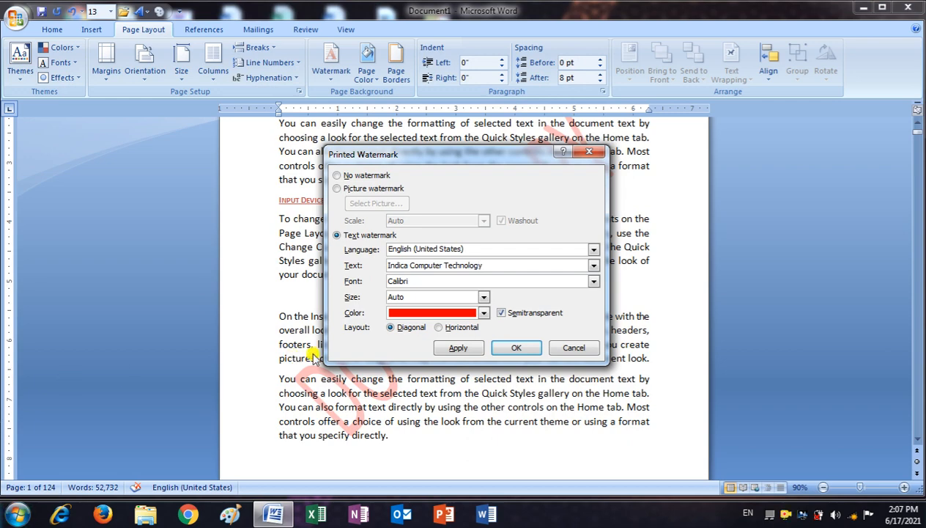
click(458, 346)
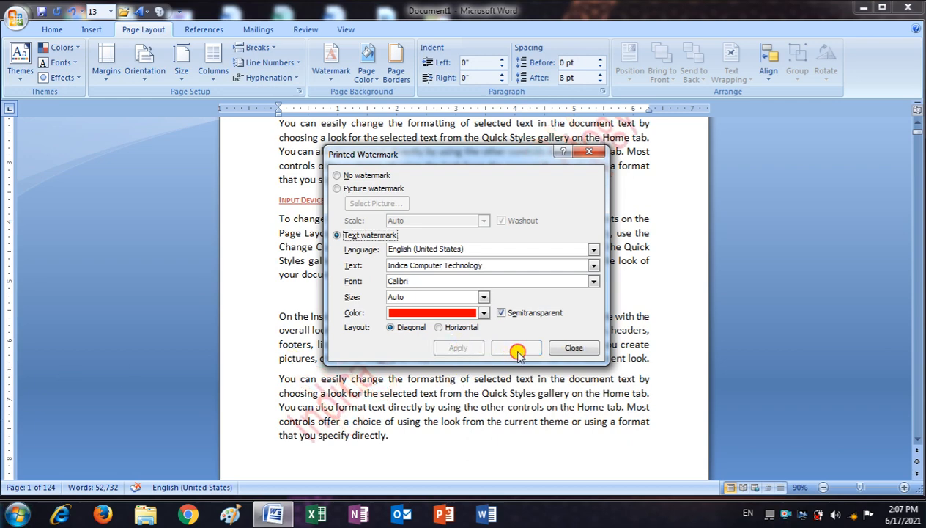
click(568, 348)
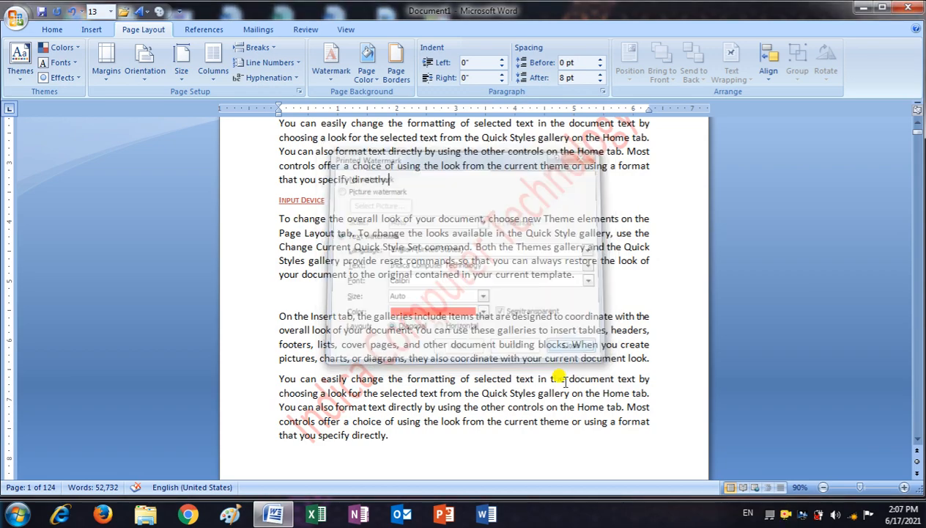
scroll(569, 215, down, 15)
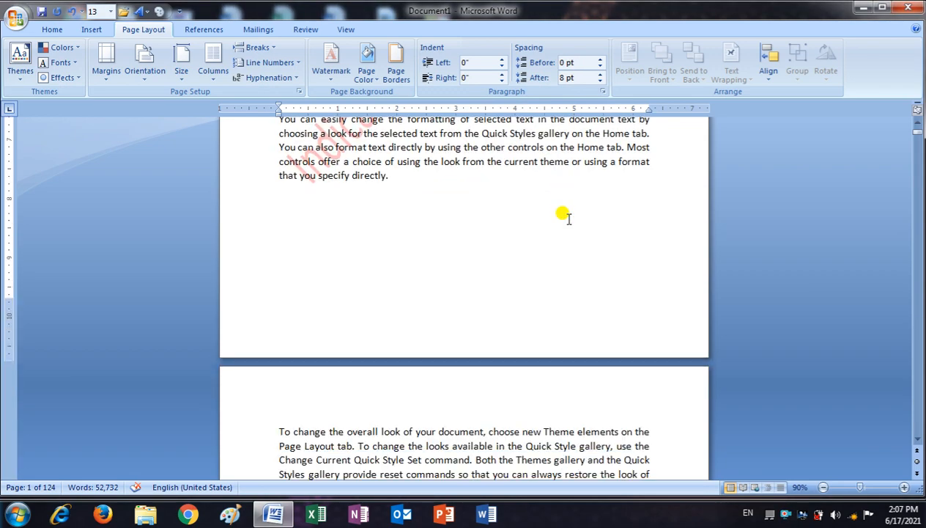
scroll(570, 206, down, 10)
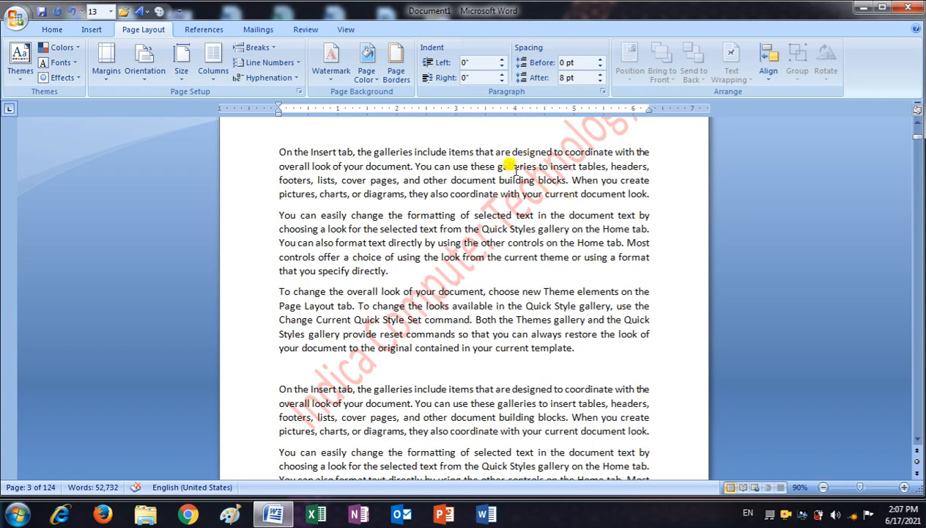
Switch the custom watermark to a picture watermark and browse to the internet logo folder in D:\WALLPAPERS\wallpaper.
click(330, 73)
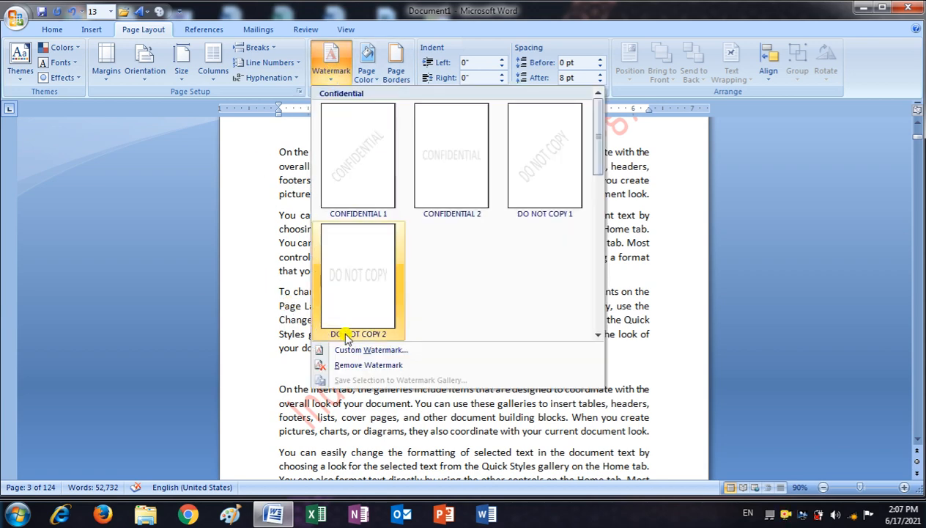
click(373, 352)
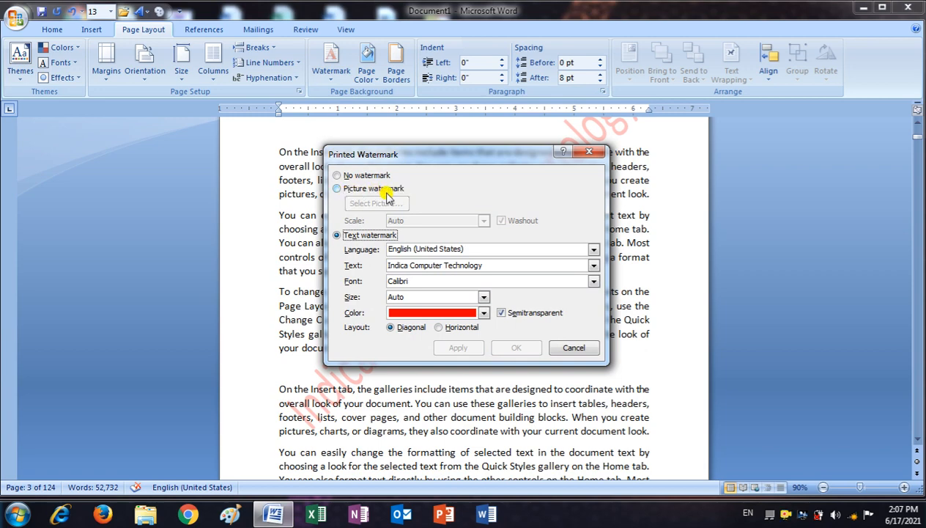
click(337, 189)
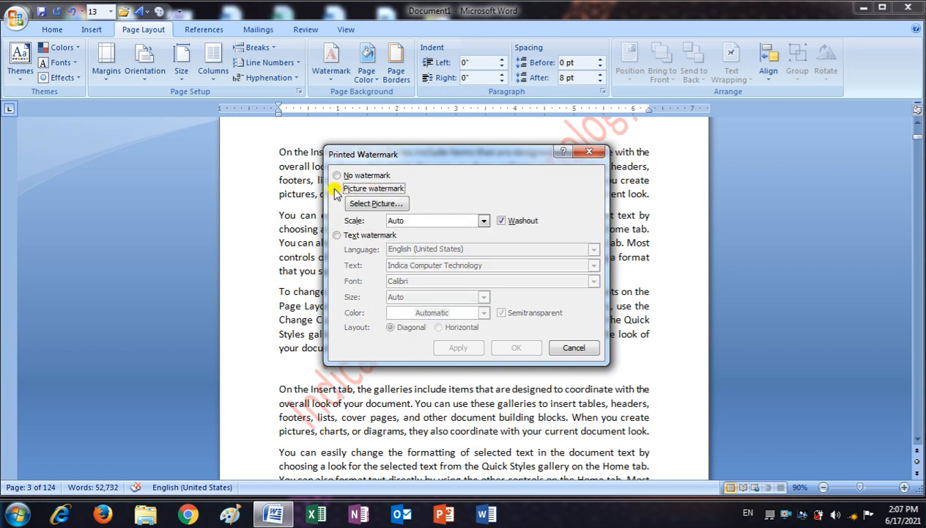
click(370, 204)
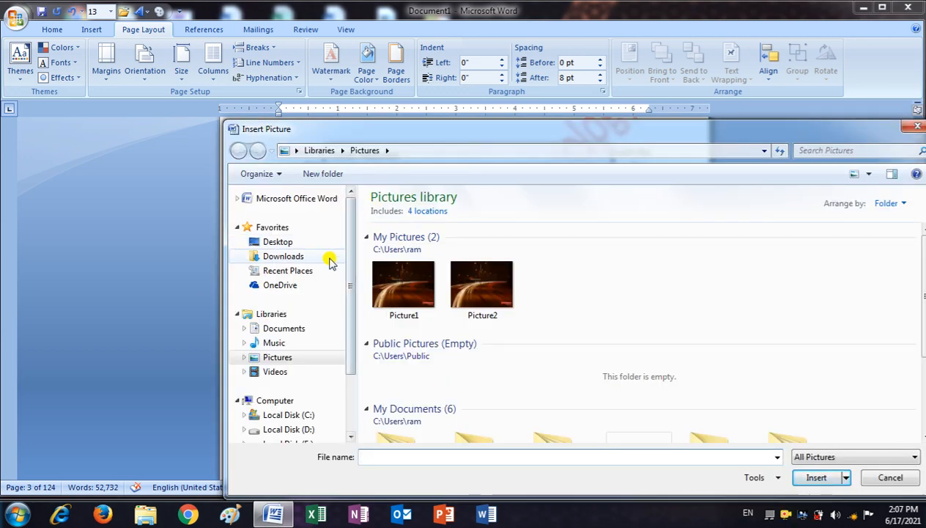
drag(353, 242, 359, 302)
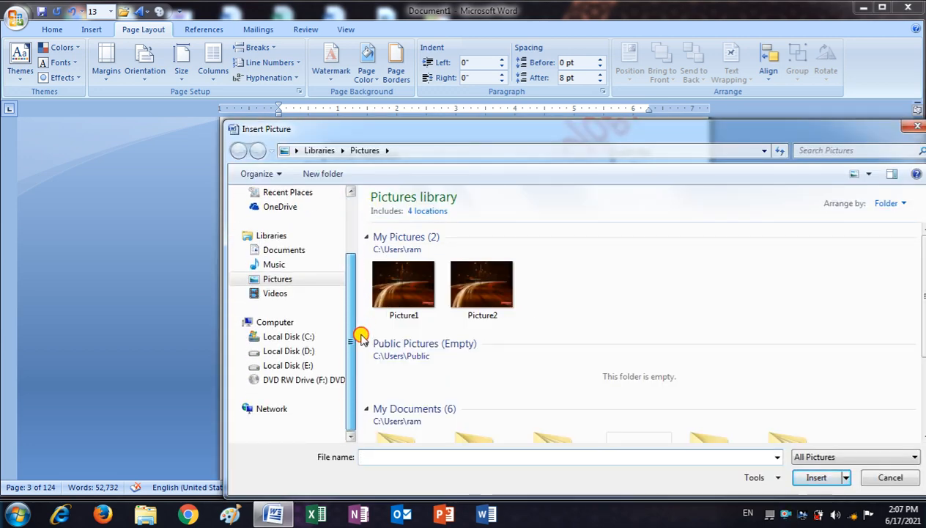
click(296, 352)
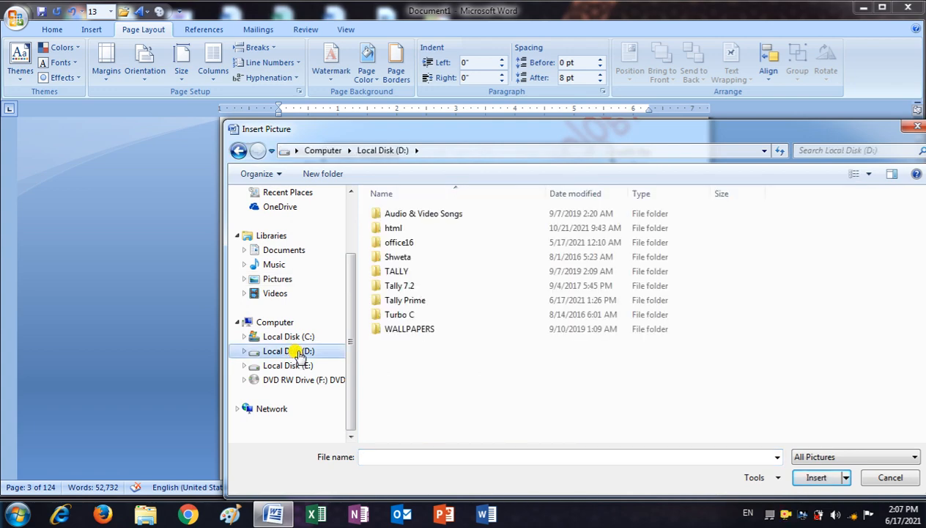
click(402, 331)
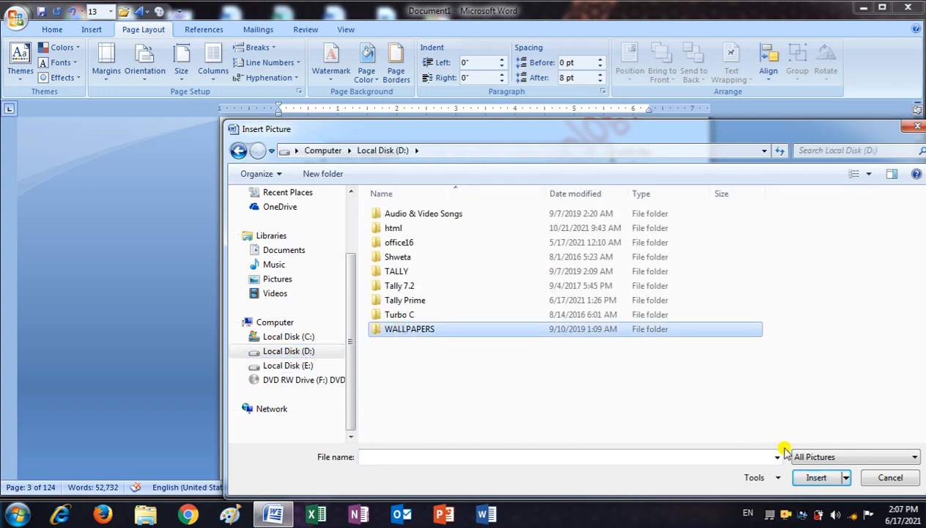
click(816, 477)
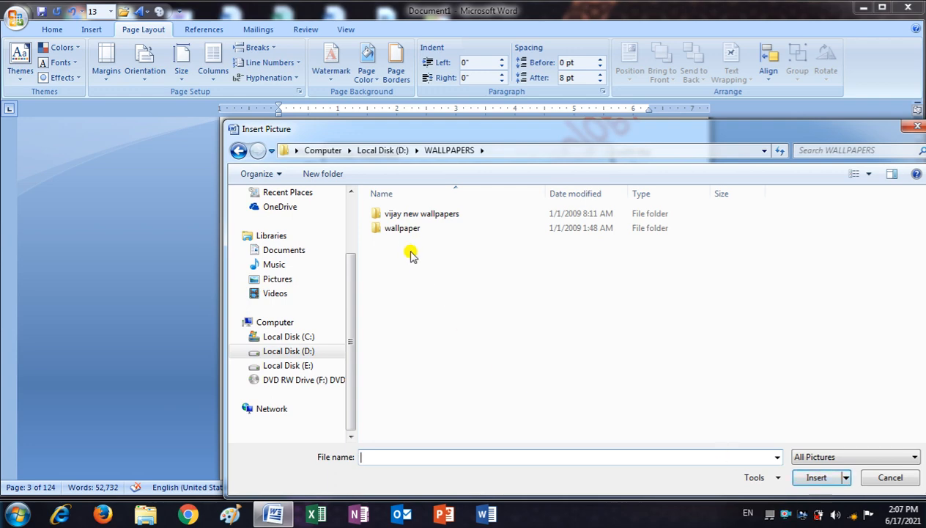
double_click(404, 228)
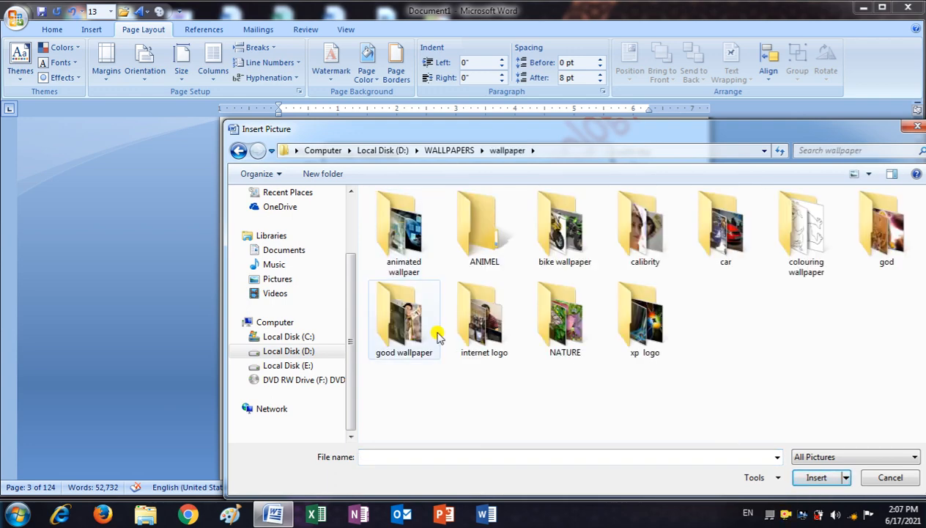
double_click(483, 323)
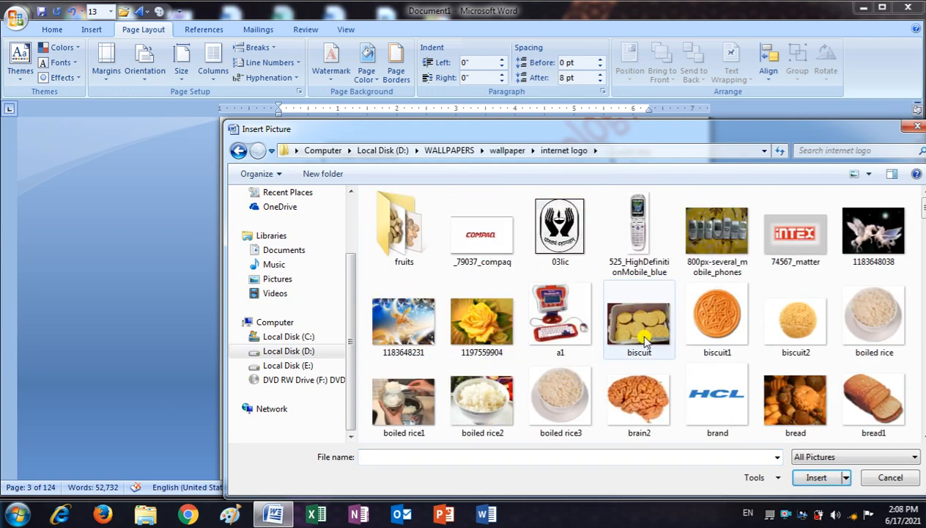
Choose the flip-phone picture Mobile%207%20S60%20V2_3%204 and apply it as the document's watermark.
scroll(645, 338, down, 15)
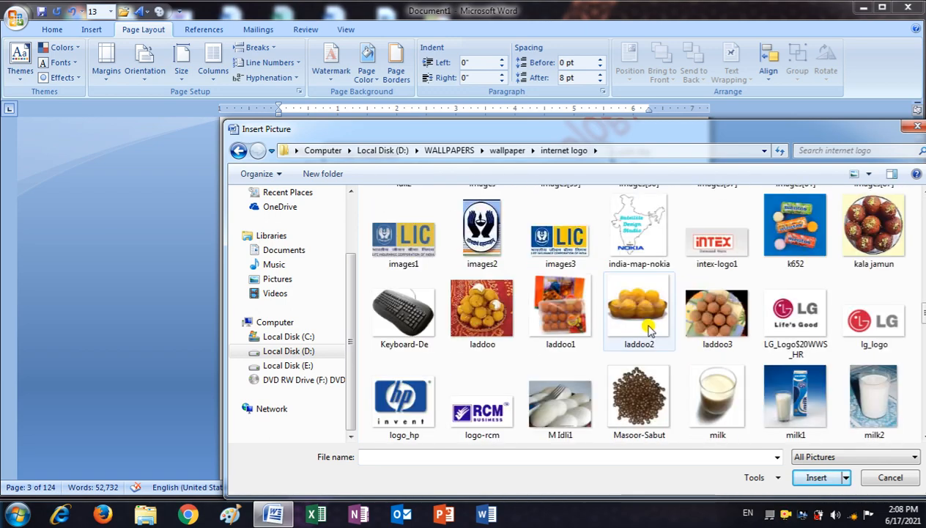
scroll(648, 330, down, 5)
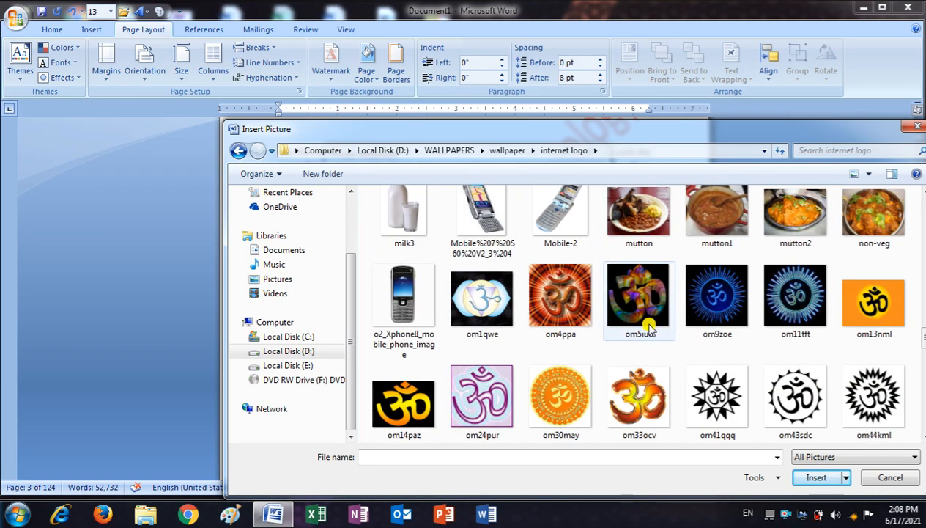
scroll(649, 330, down, 3)
scroll(649, 330, up, 4)
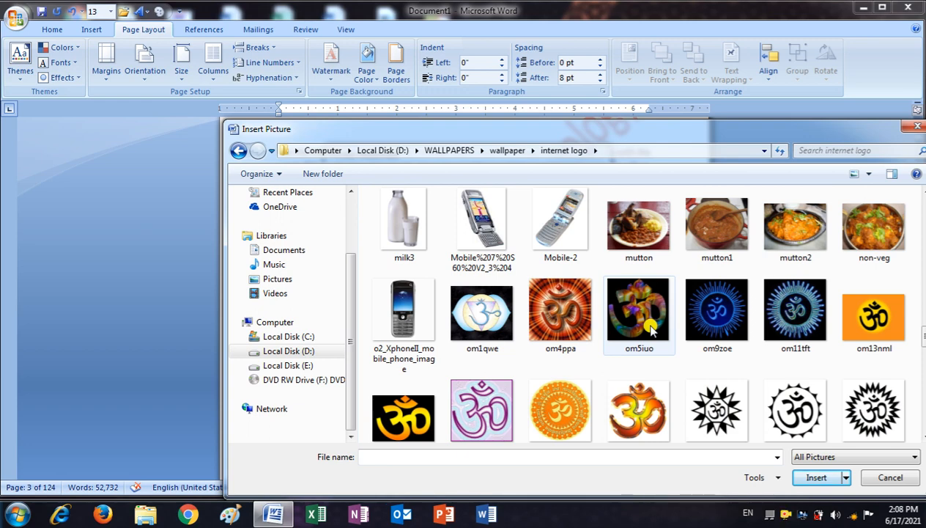
scroll(649, 330, up, 1)
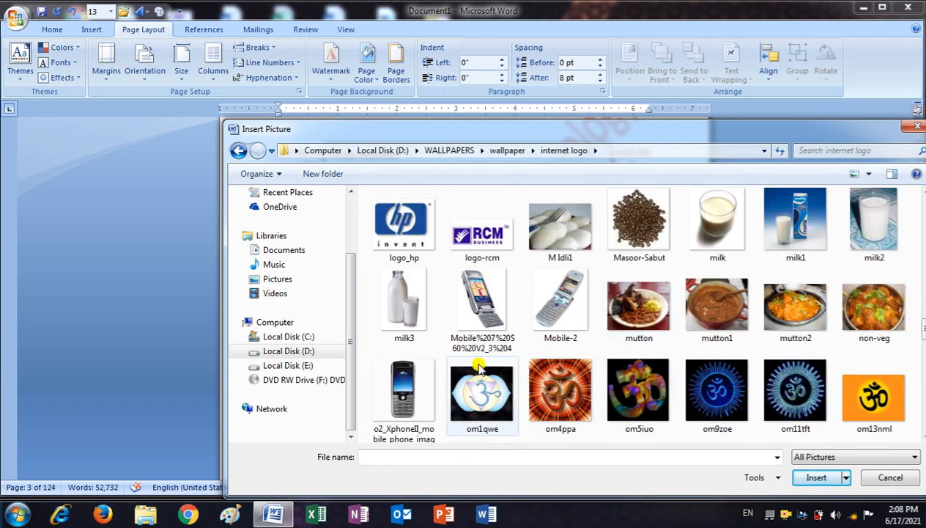
click(473, 290)
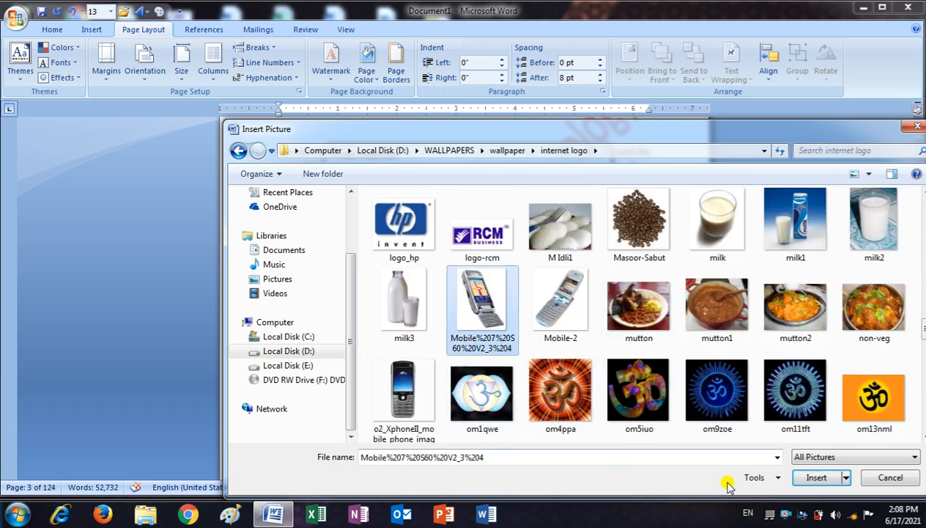
click(819, 477)
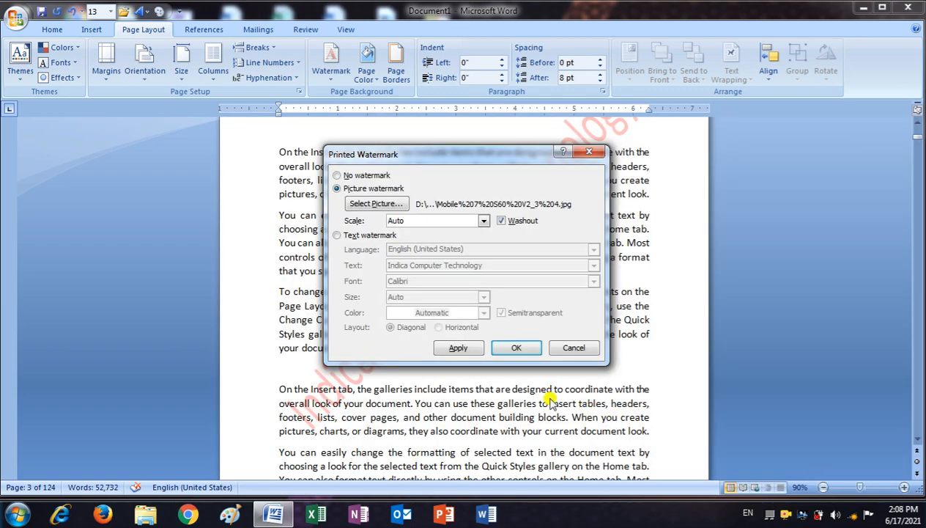
click(459, 347)
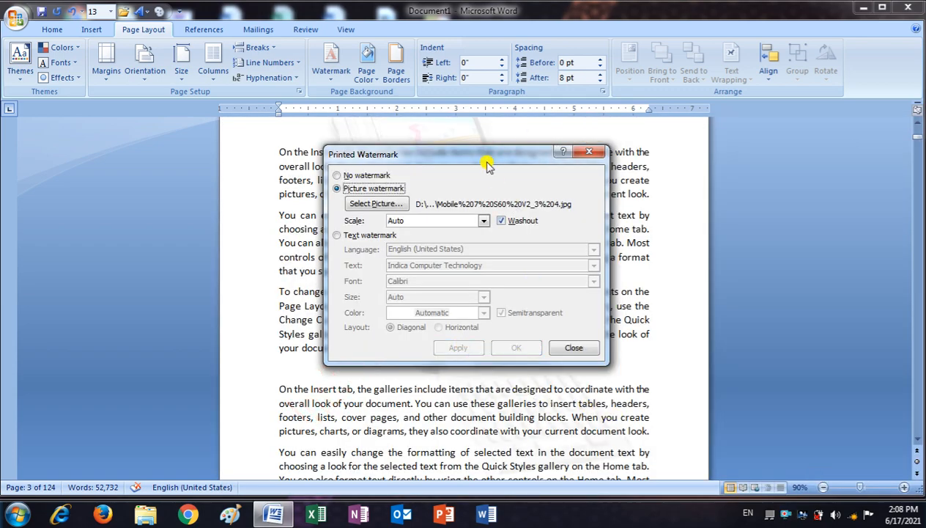
drag(487, 165, 134, 227)
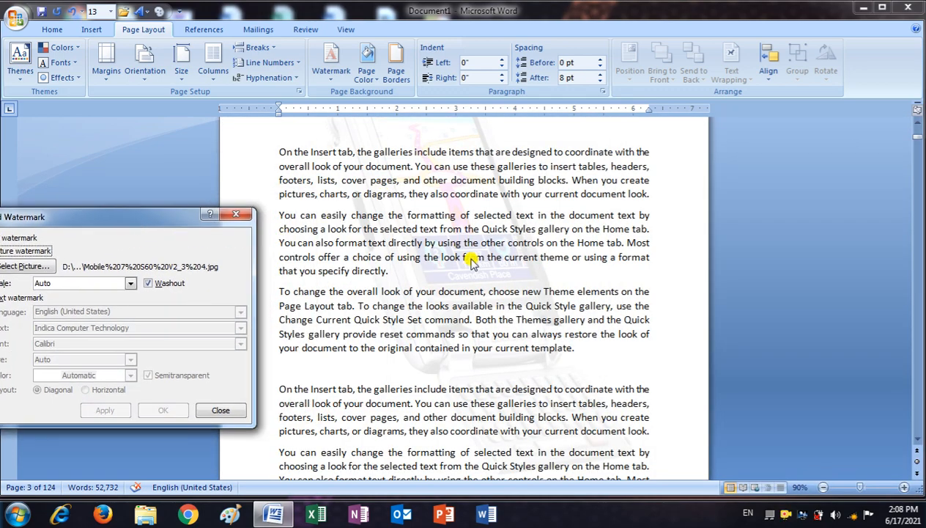
Turn off washout for the picture watermark and set its scale to 50%.
drag(170, 221, 287, 253)
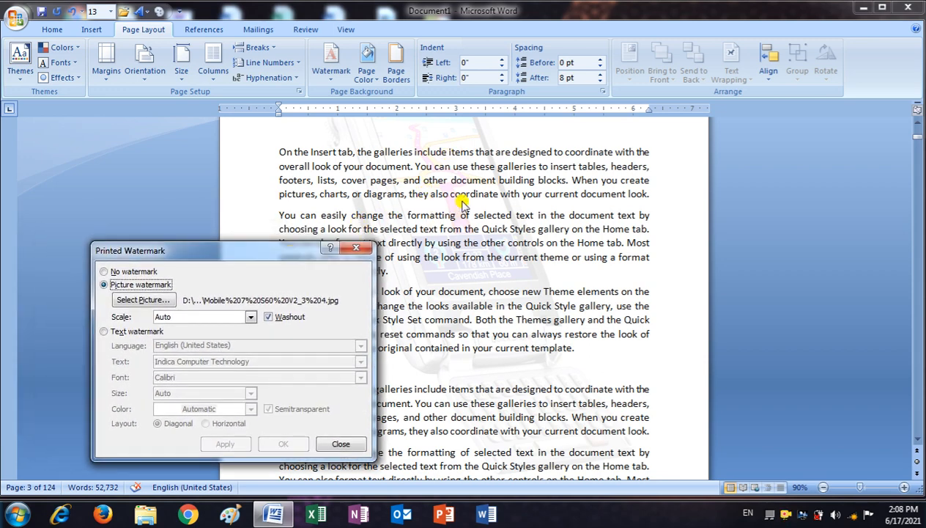
click(269, 321)
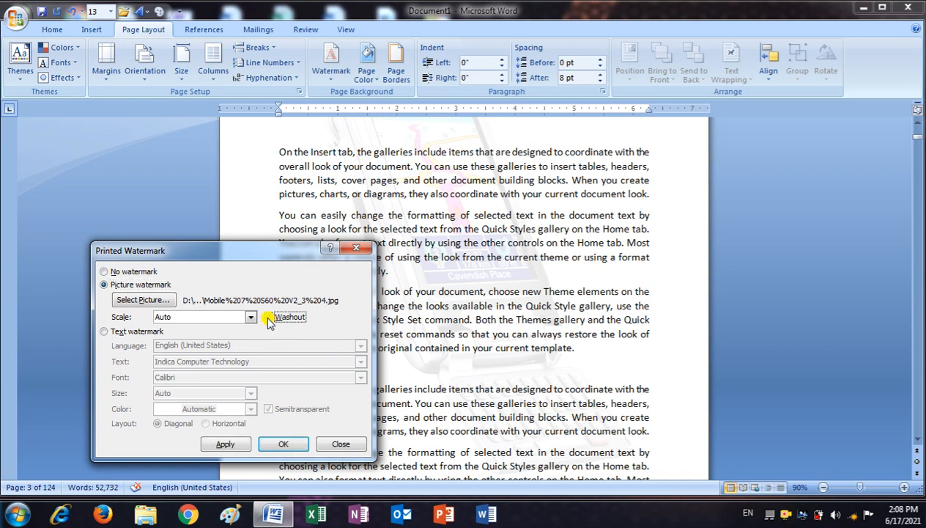
click(226, 443)
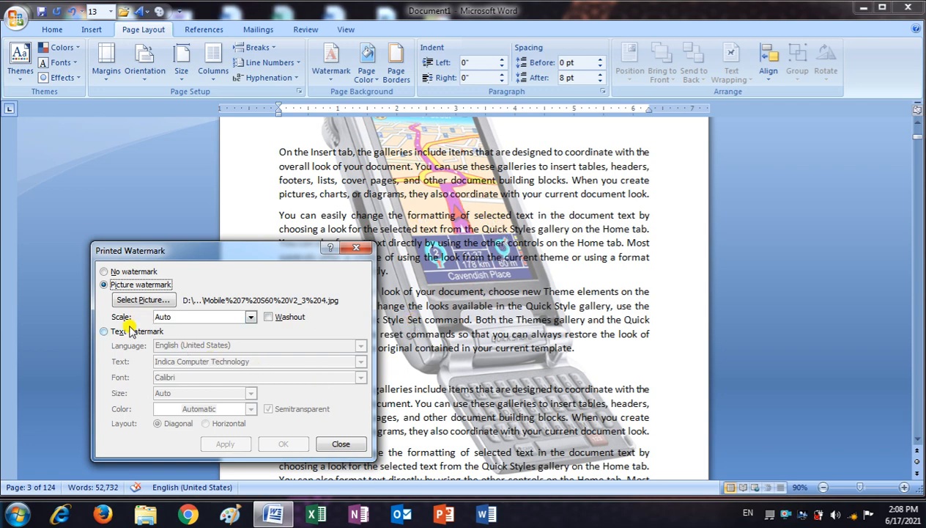
click(250, 317)
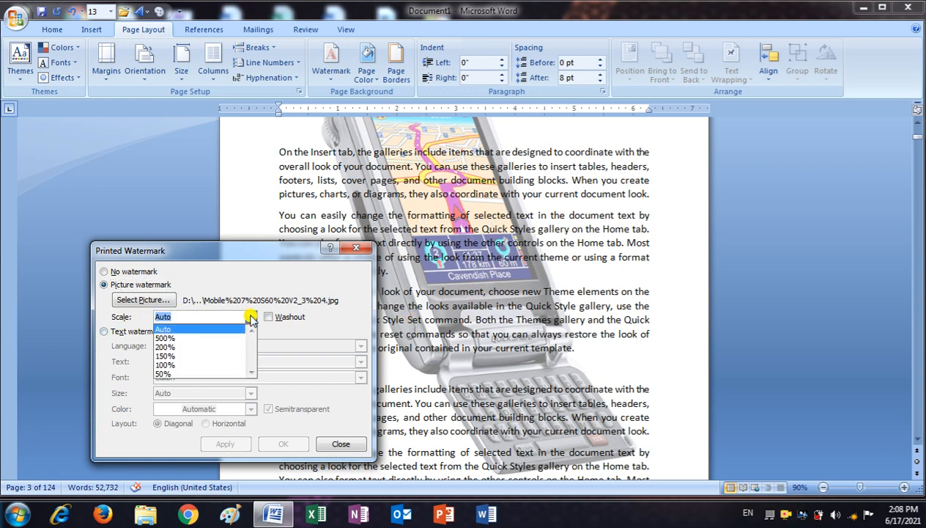
click(183, 374)
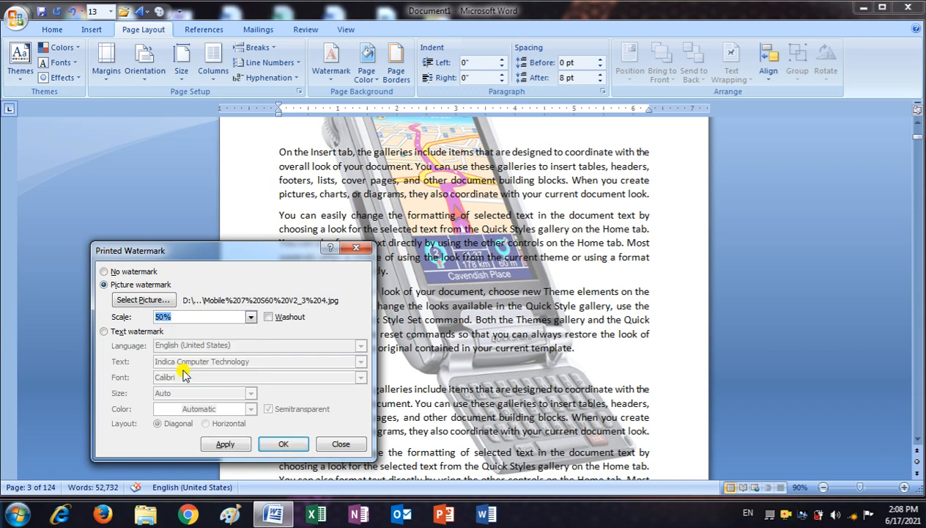
click(230, 443)
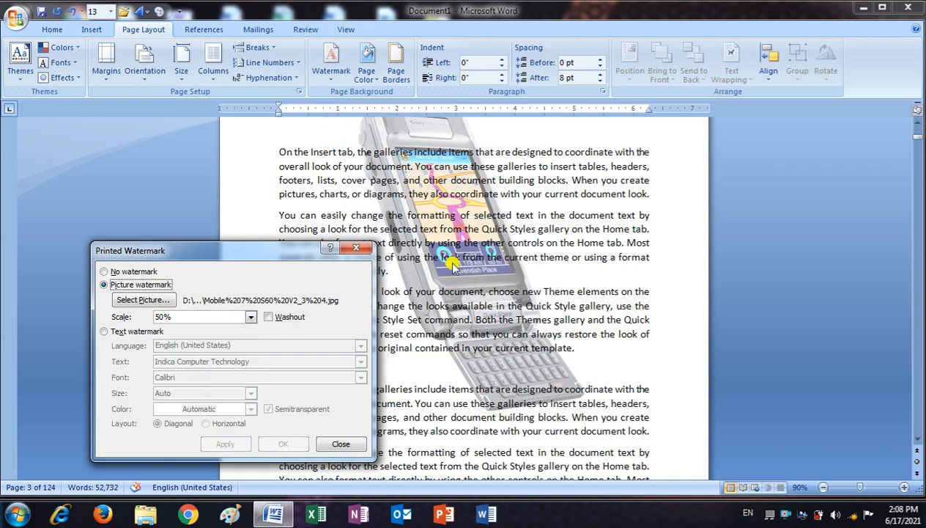
click(338, 444)
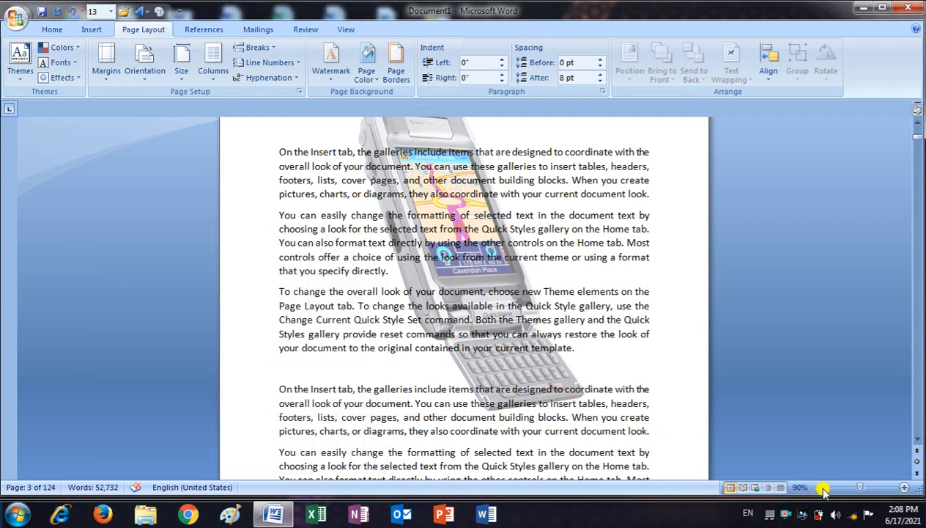
Zoom out to 40% and examine how the picture watermark appears across the document's pages.
click(822, 488)
click(822, 488)
click(823, 488)
click(823, 488)
click(822, 488)
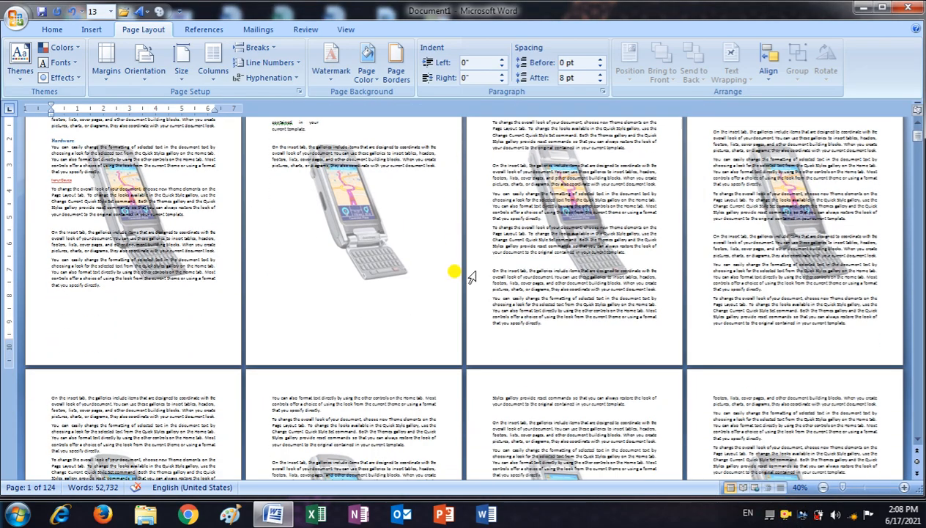
scroll(476, 276, down, 10)
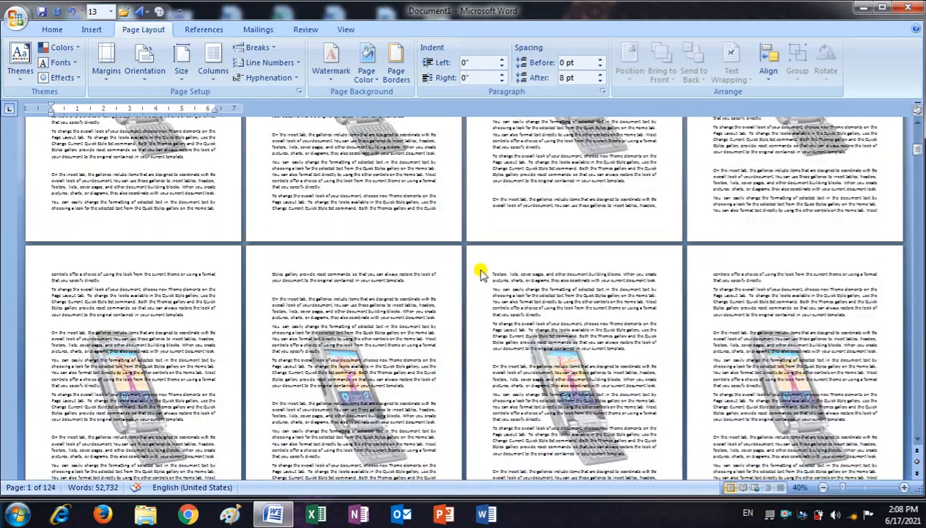
scroll(481, 274, down, 10)
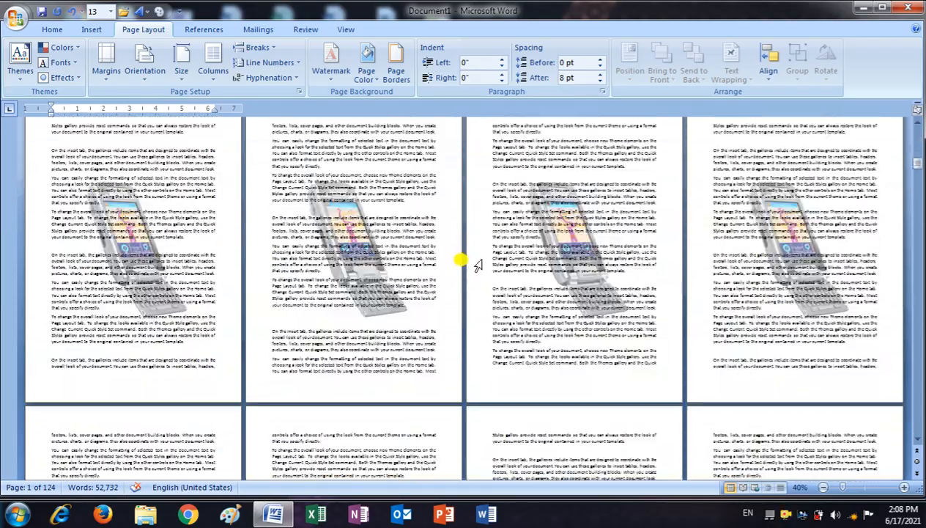
scroll(477, 266, down, 10)
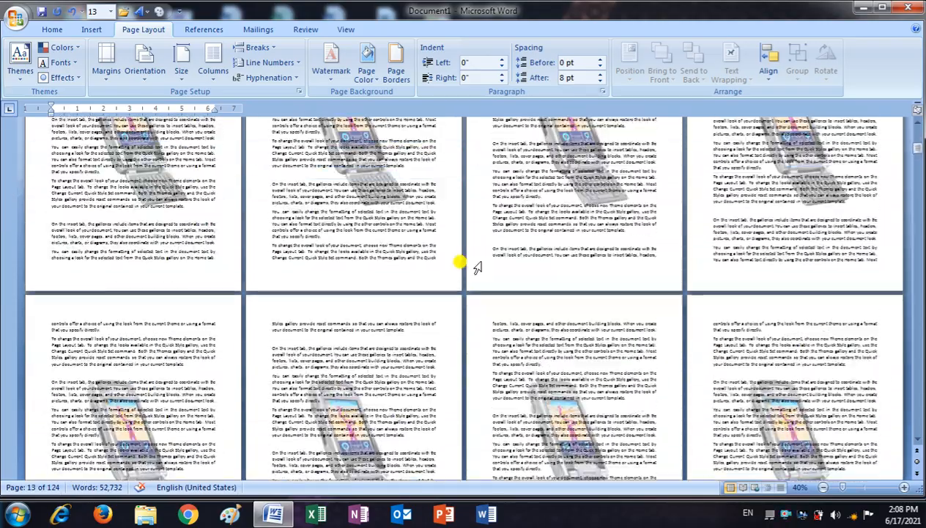
scroll(469, 266, down, 3)
scroll(455, 293, up, 12)
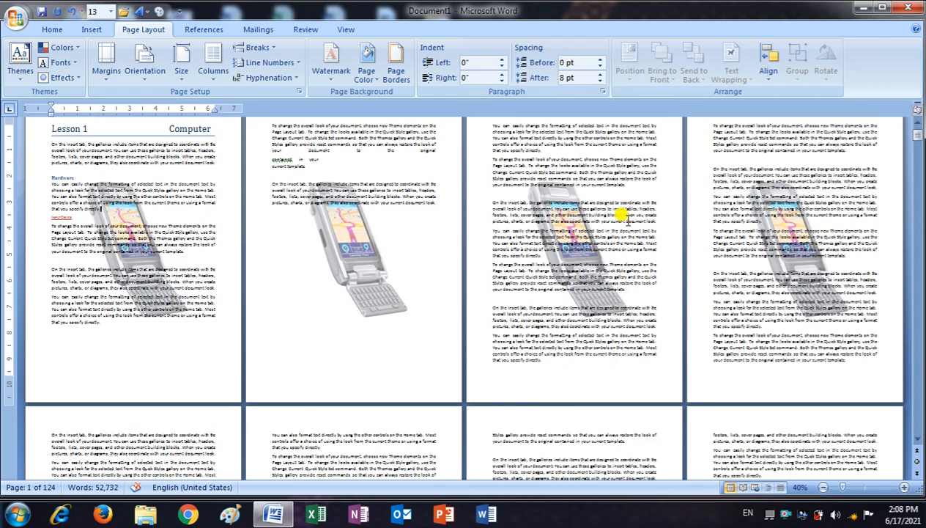
Remove the watermark from the document.
click(330, 77)
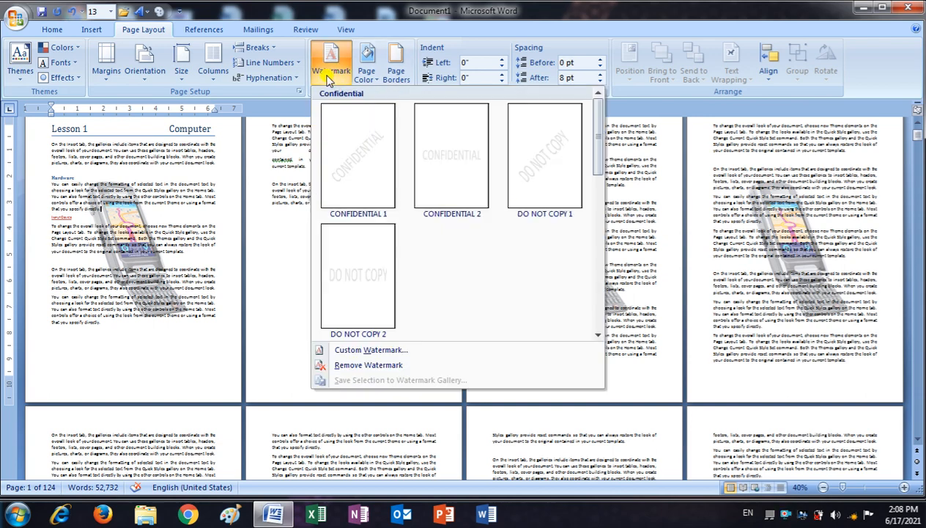
click(395, 367)
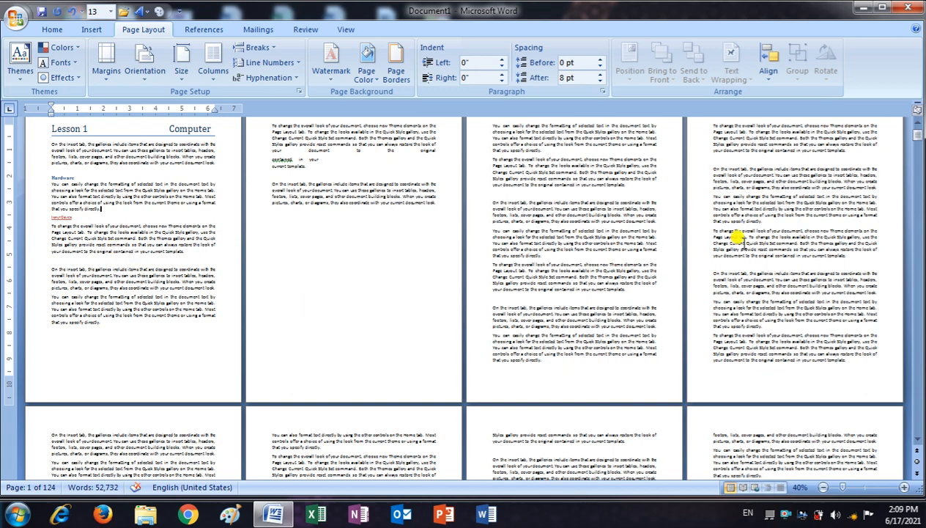
scroll(367, 227, up, 1)
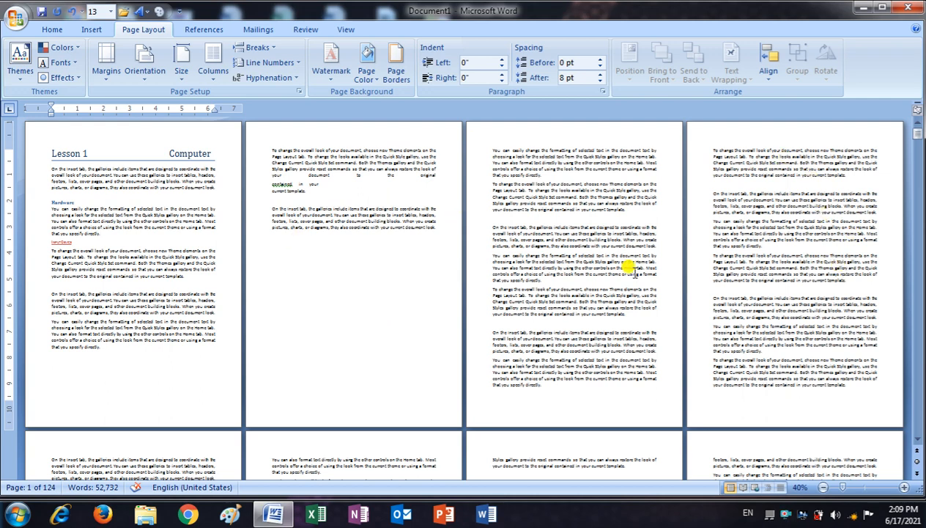
Set up a two-color gradient as the page fill and choose light pink from the standard colors as Color 1.
click(368, 76)
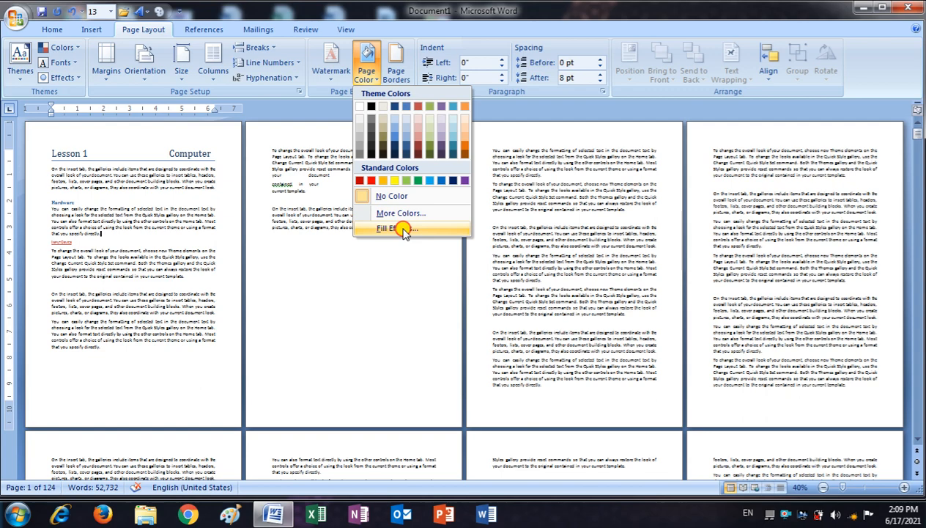
click(403, 231)
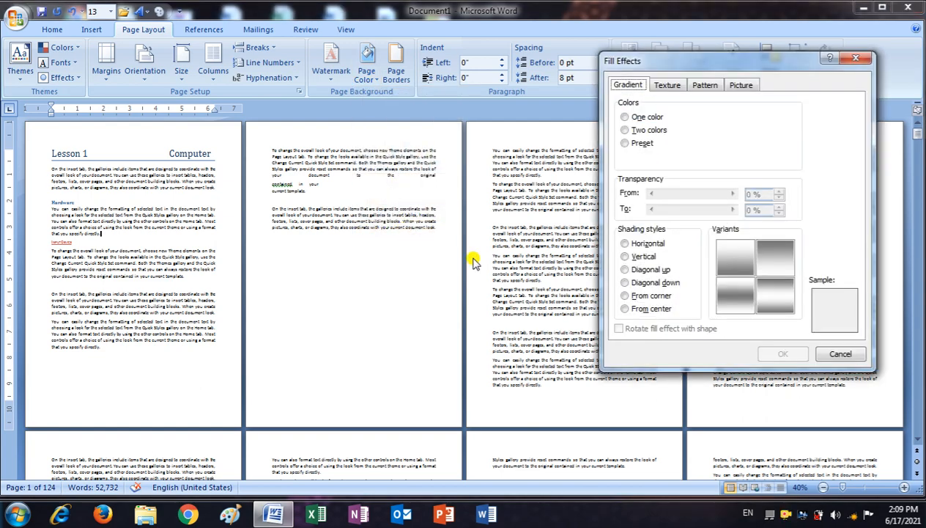
click(629, 117)
click(638, 129)
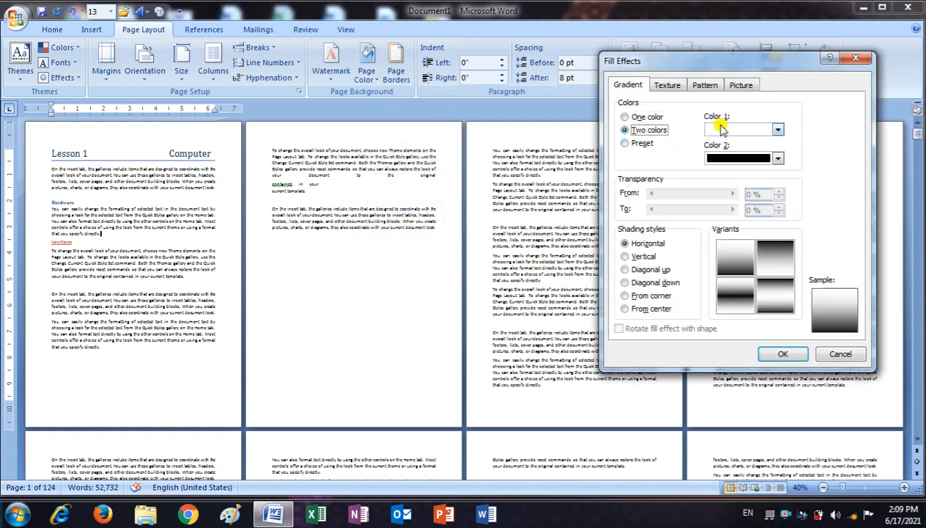
click(643, 142)
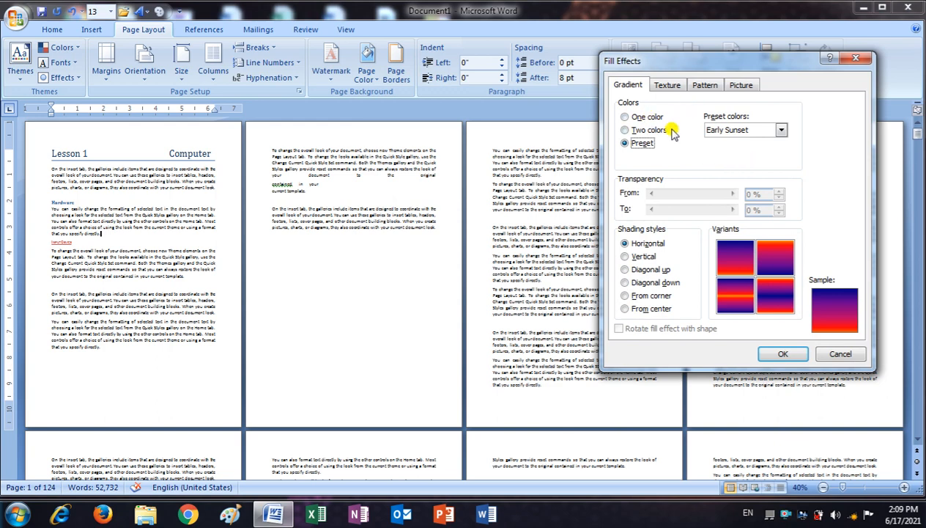
click(636, 130)
click(771, 130)
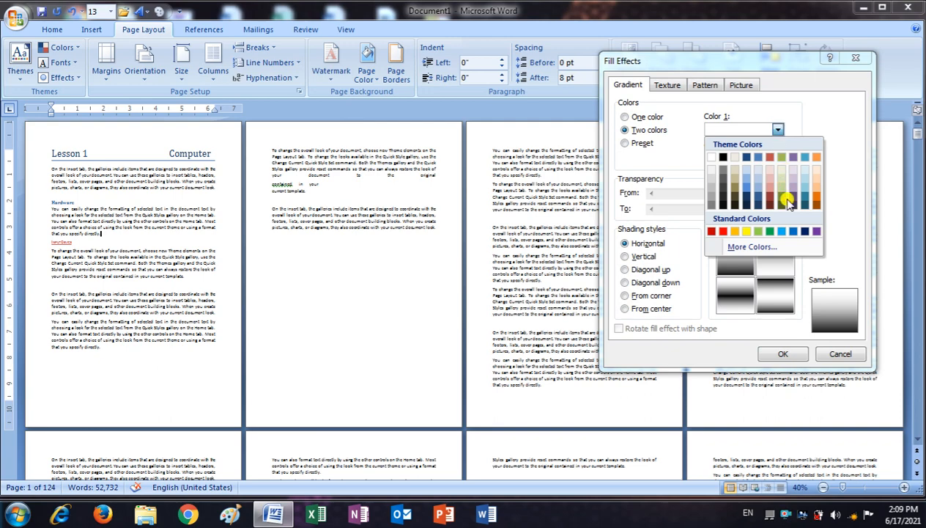
click(751, 248)
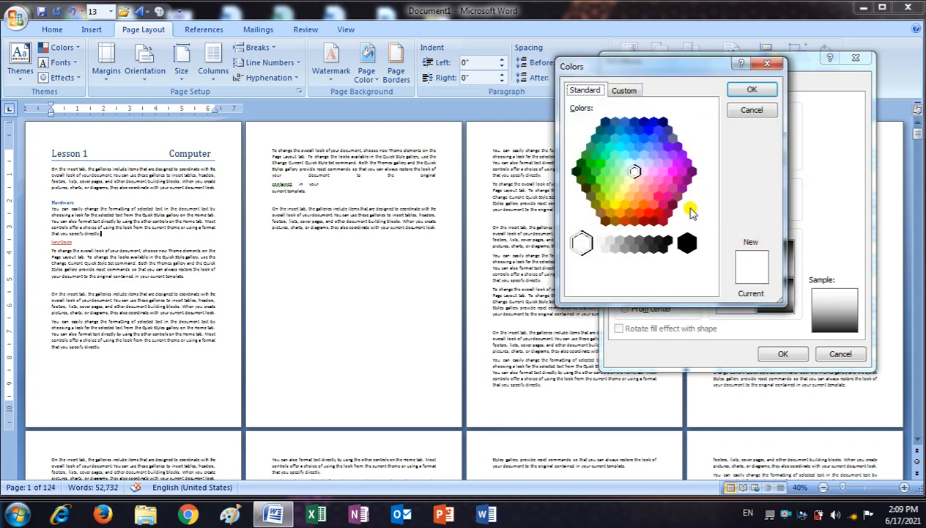
click(653, 171)
click(753, 88)
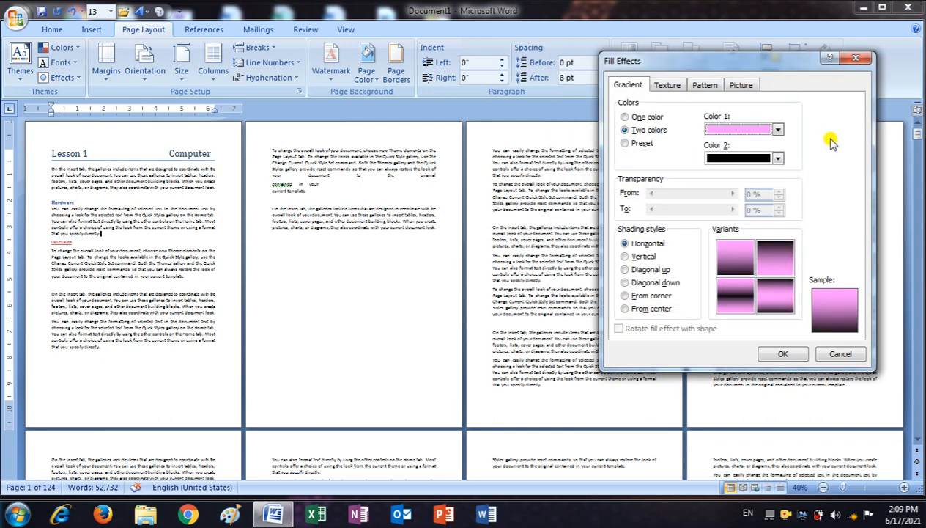
Set the gradient's Color 2 to yellow and apply the horizontal variant with the yellow band in the middle to the pages.
click(777, 158)
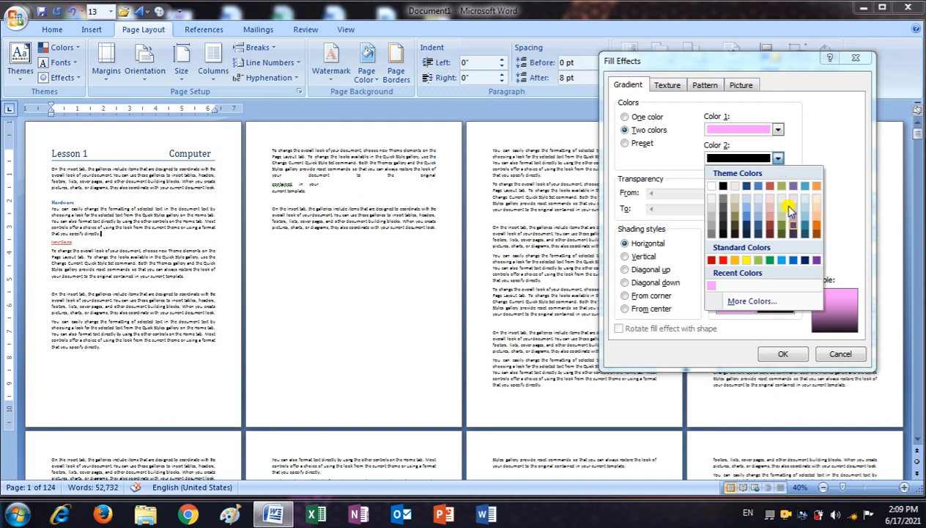
click(746, 261)
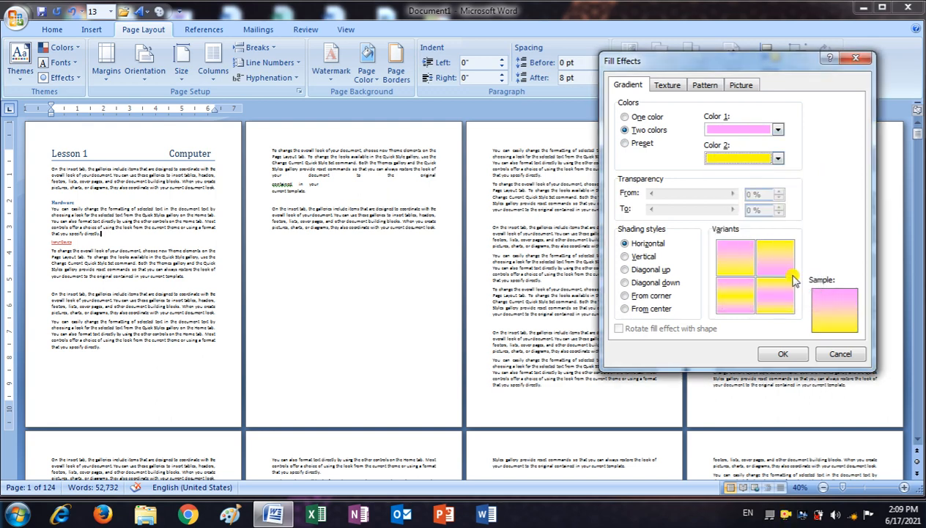
click(736, 296)
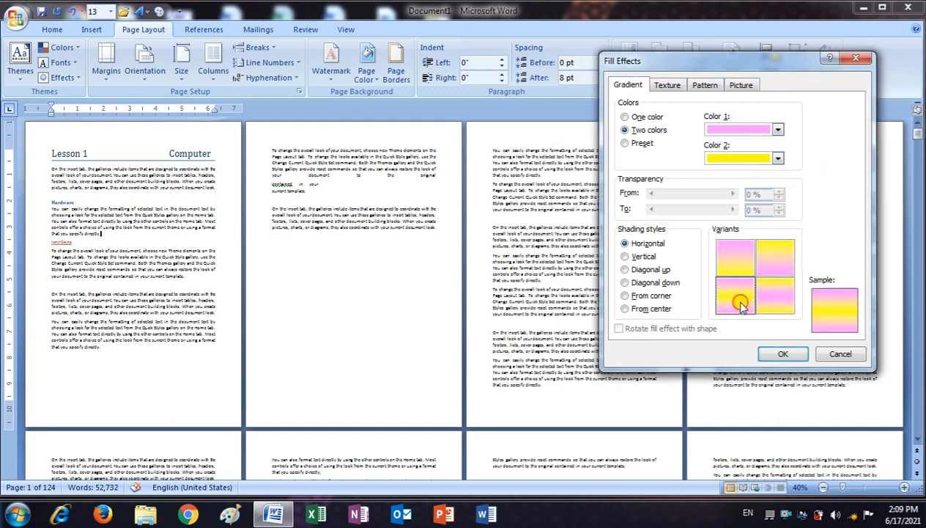
click(781, 354)
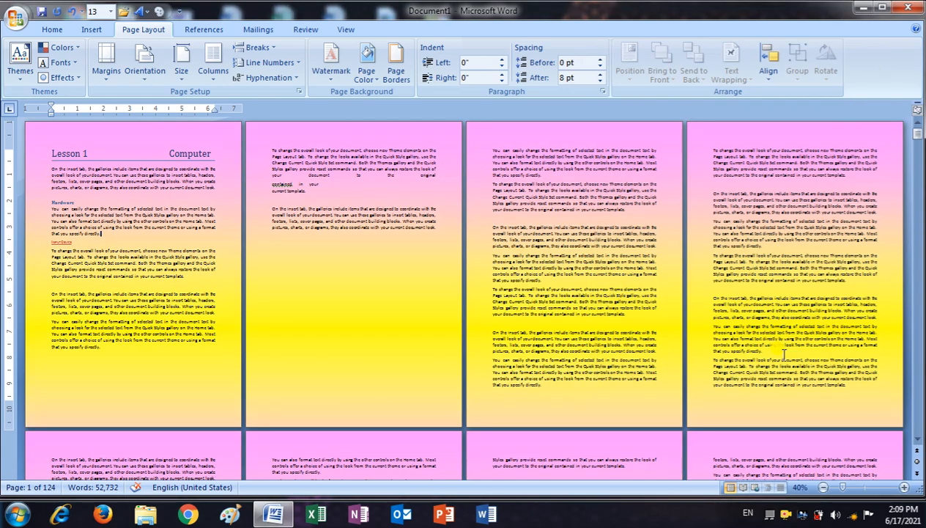
Remove the pink and yellow gradient by setting the page color to No Color.
scroll(387, 262, down, 10)
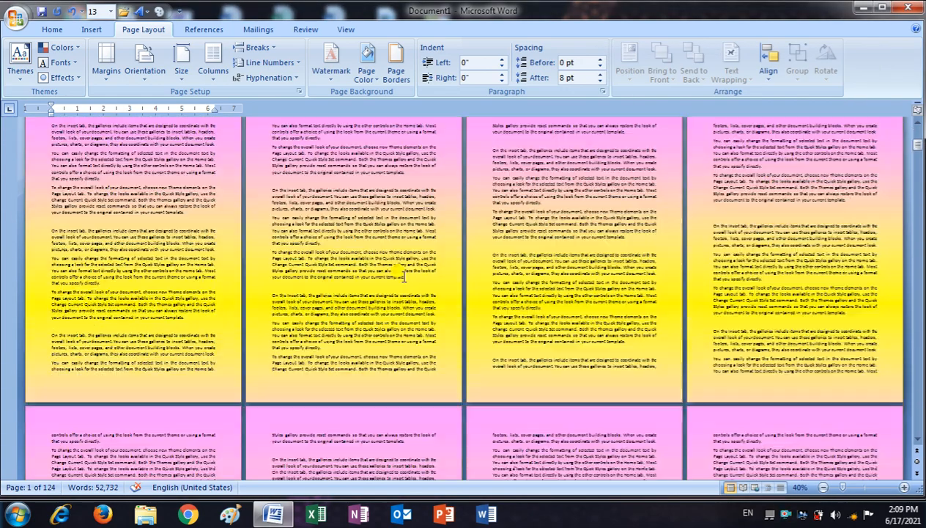
scroll(407, 283, down, 3)
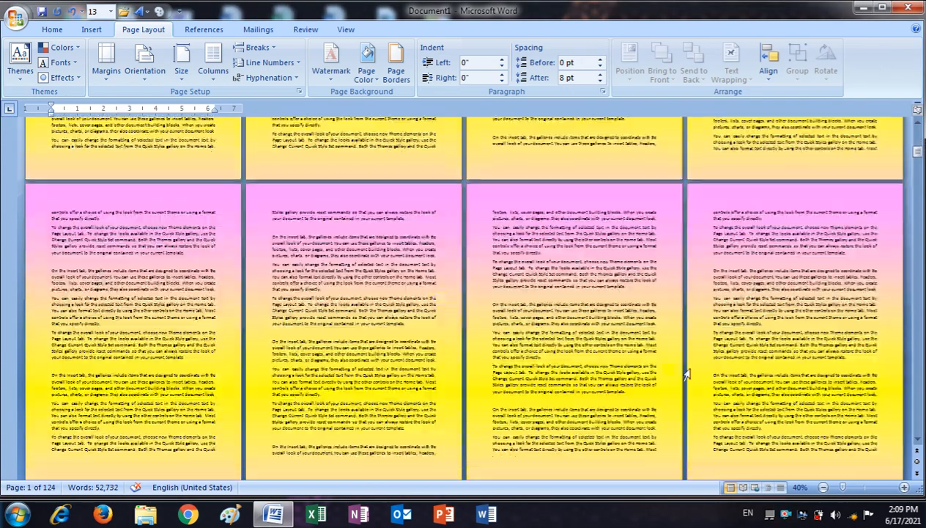
click(866, 486)
scroll(485, 316, up, 10)
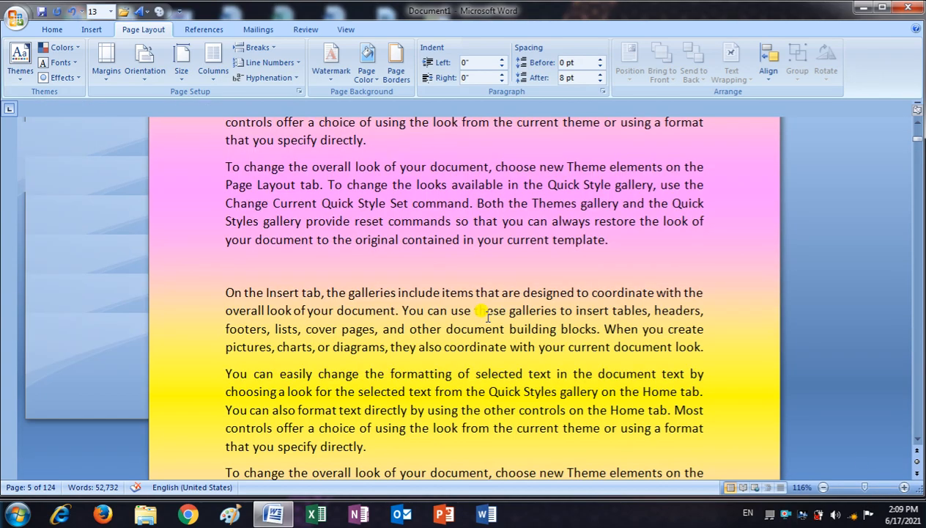
scroll(488, 316, up, 10)
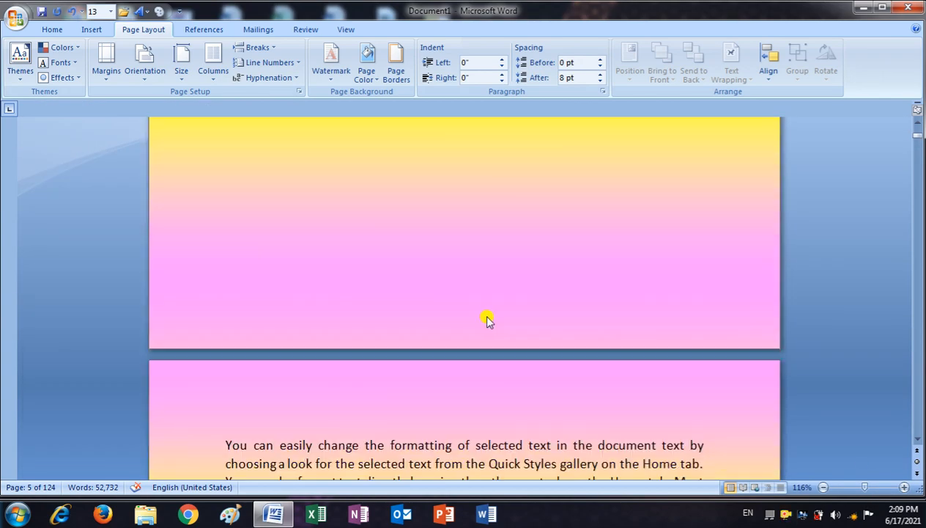
scroll(490, 317, up, 5)
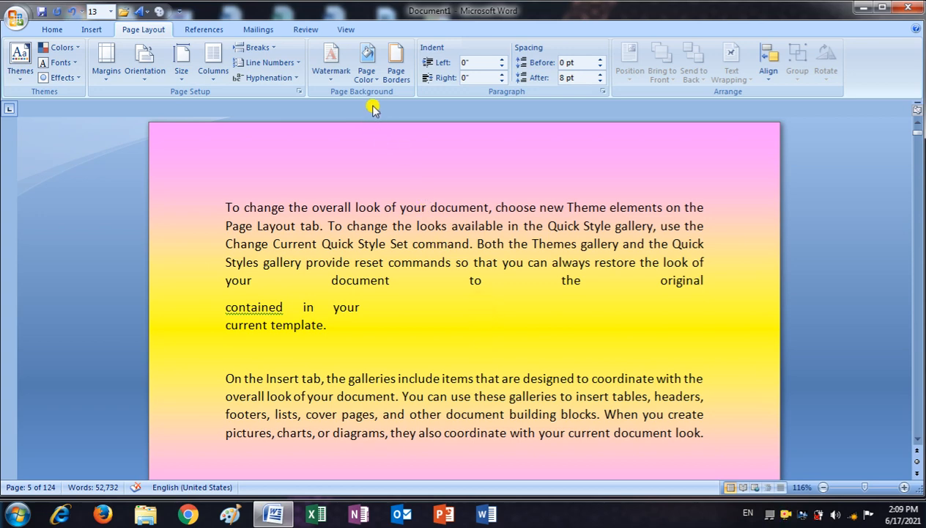
click(367, 76)
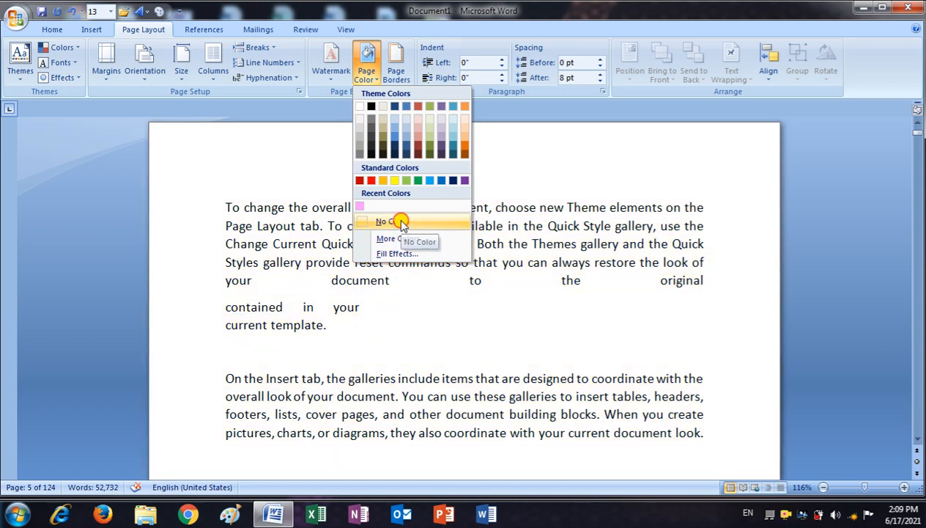
click(394, 218)
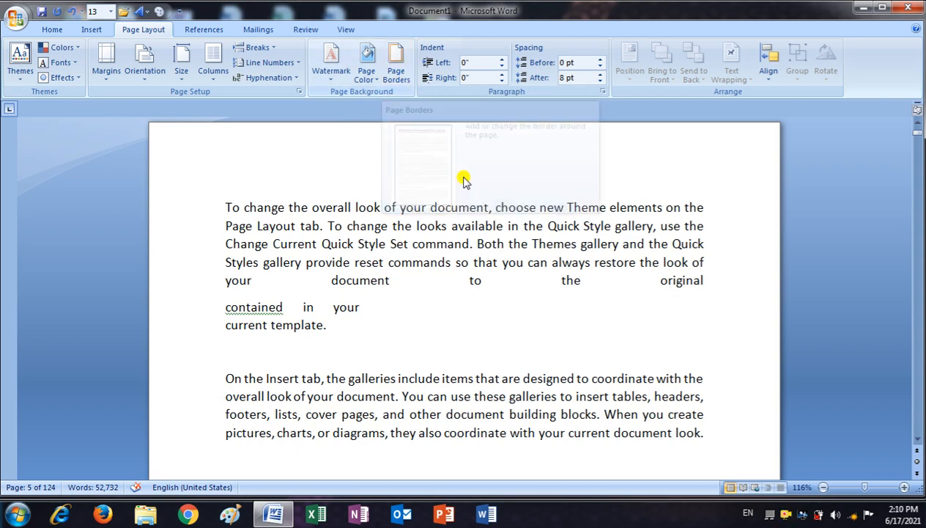
Add a 3 pt box page border in the thin-thick-thin triple-line style, colored dark red, to the whole document.
click(396, 70)
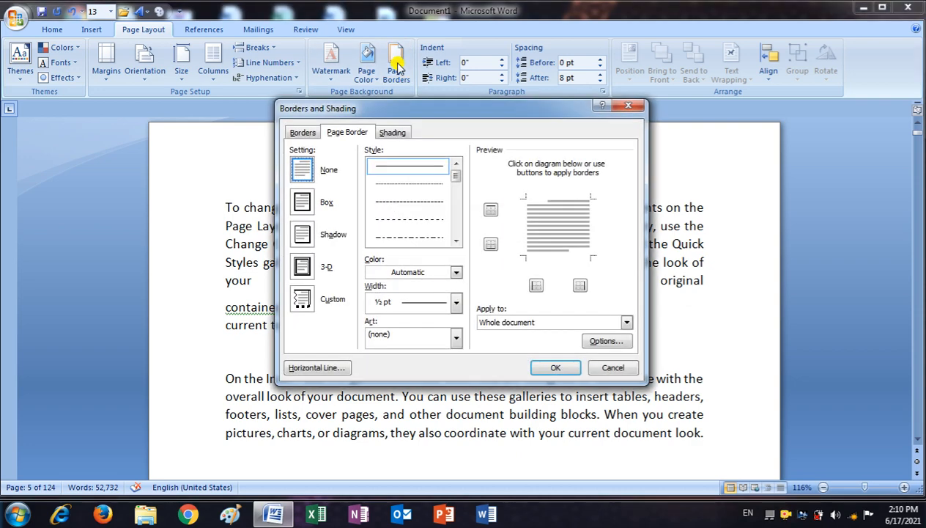
drag(456, 179, 460, 211)
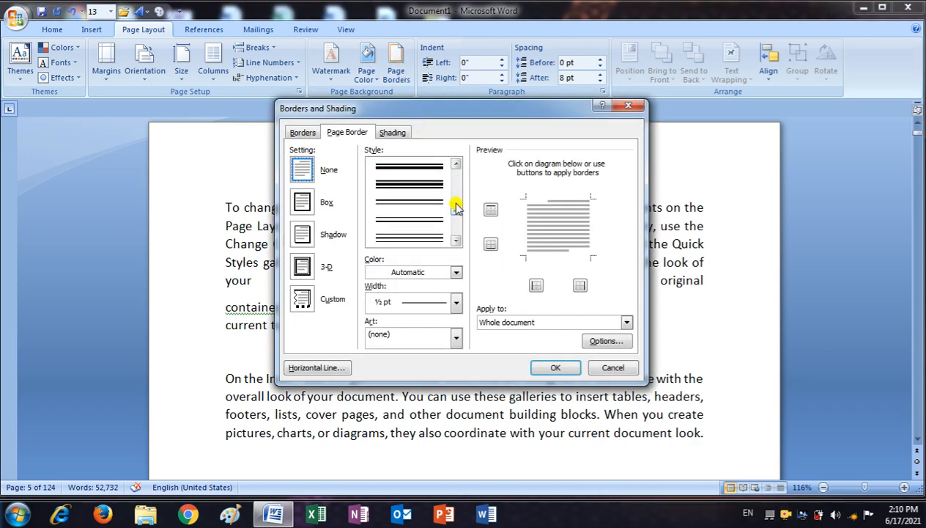
click(403, 183)
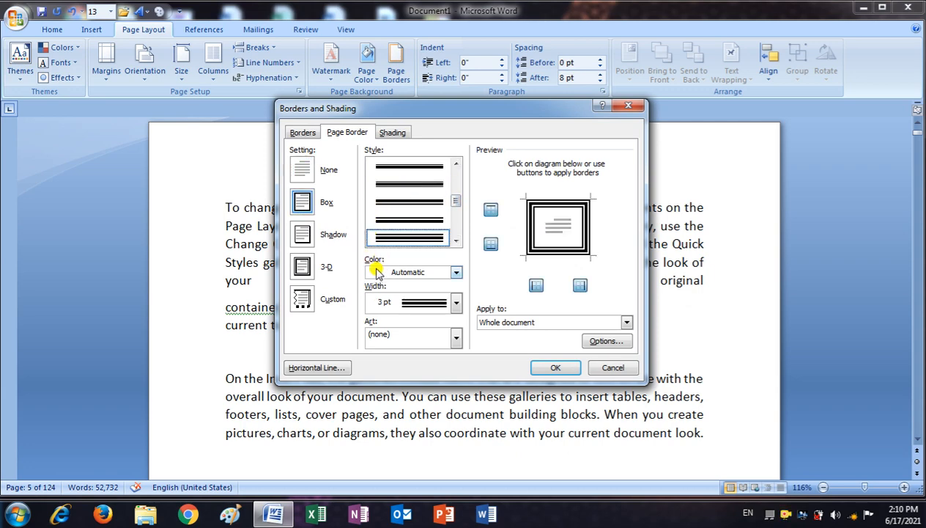
click(456, 271)
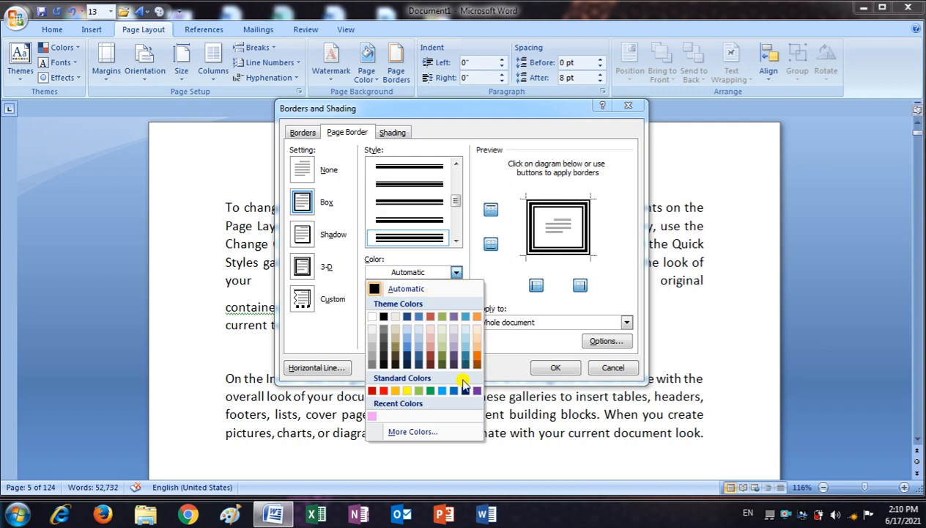
click(378, 392)
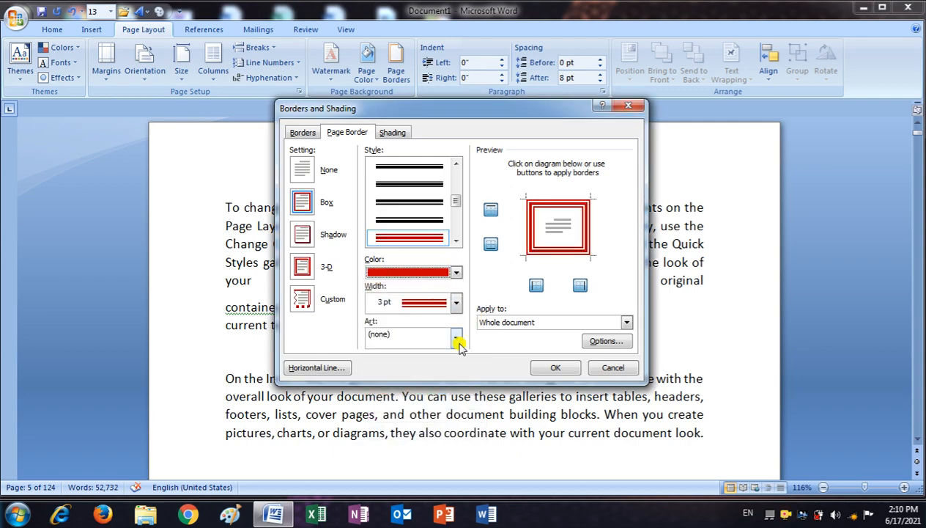
click(553, 368)
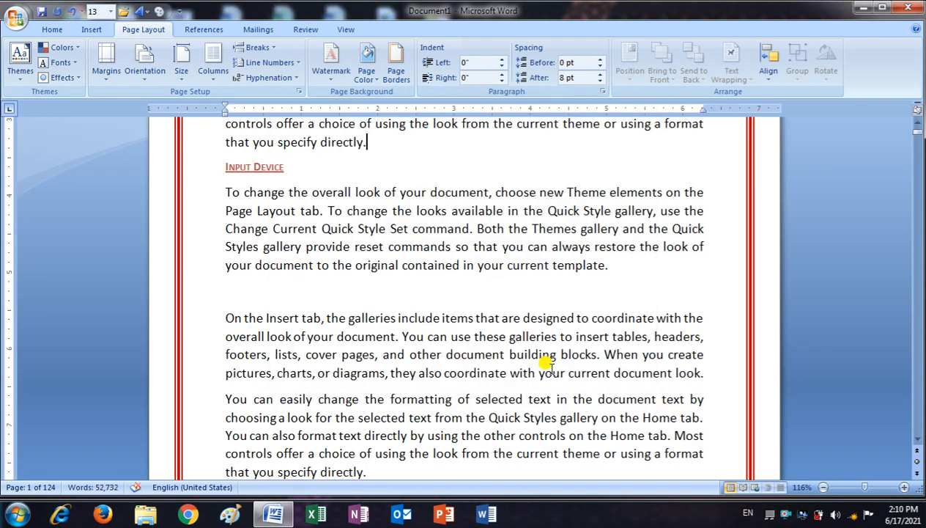
Replace the red line page border with the purple butterfly art border for the whole document.
scroll(542, 359, up, 10)
scroll(542, 359, down, 10)
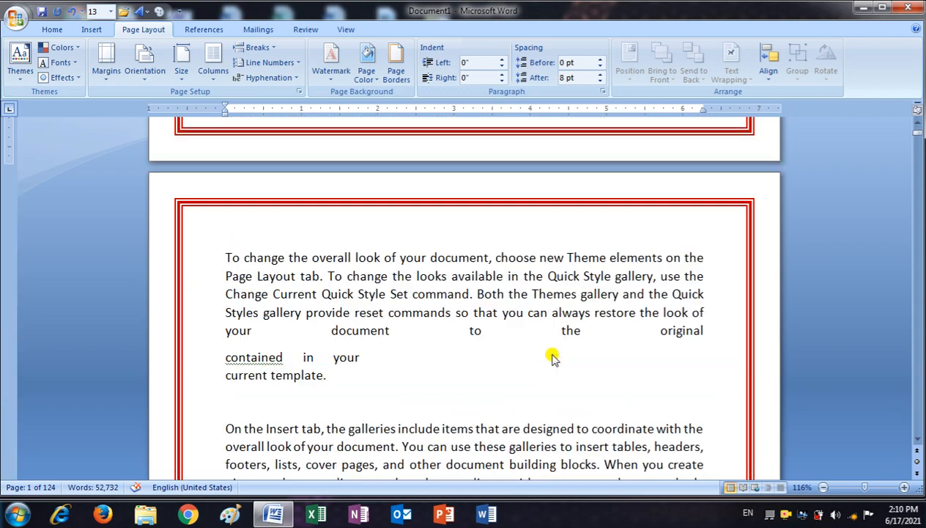
scroll(555, 344, down, 3)
scroll(552, 400, up, 3)
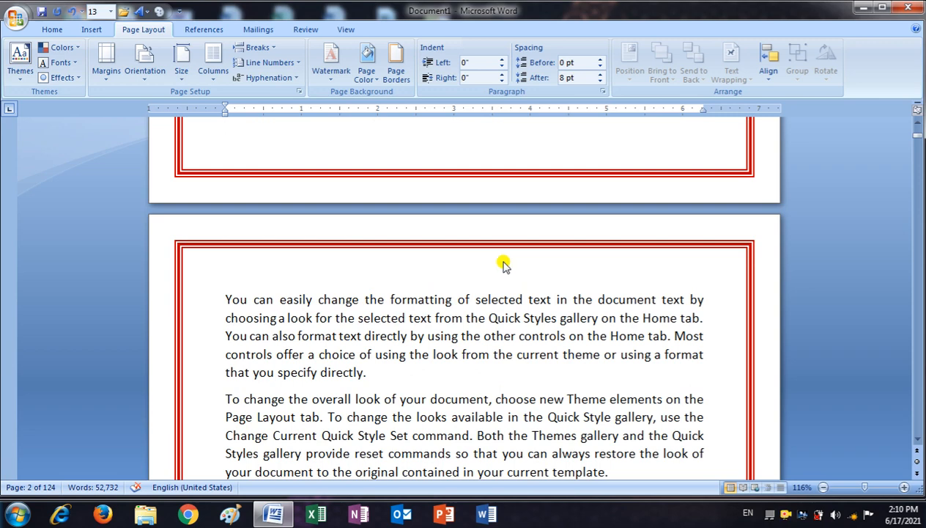
click(398, 67)
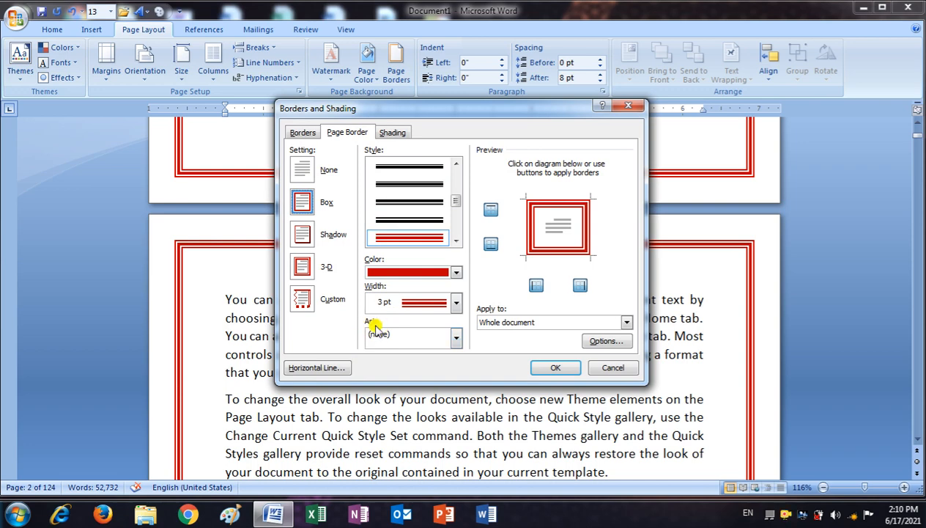
click(459, 336)
scroll(460, 359, down, 3)
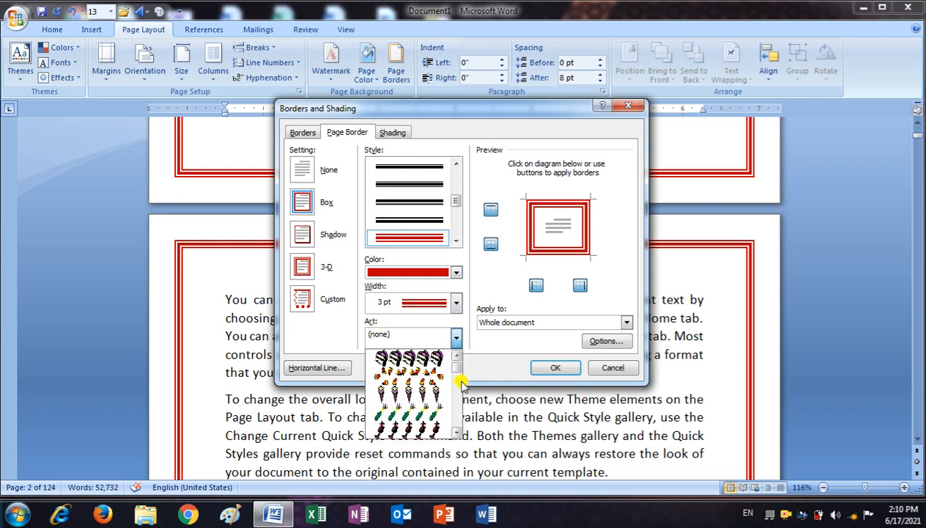
scroll(415, 425, down, 8)
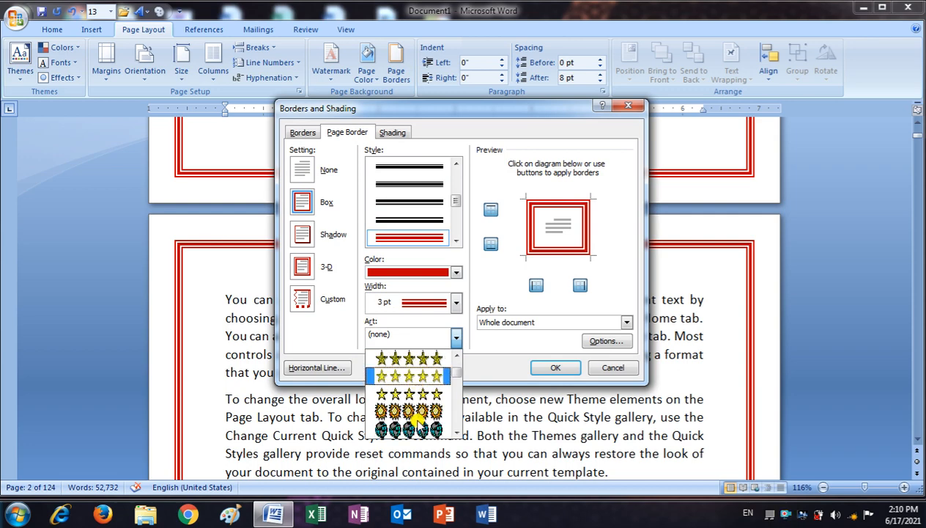
scroll(417, 422, down, 6)
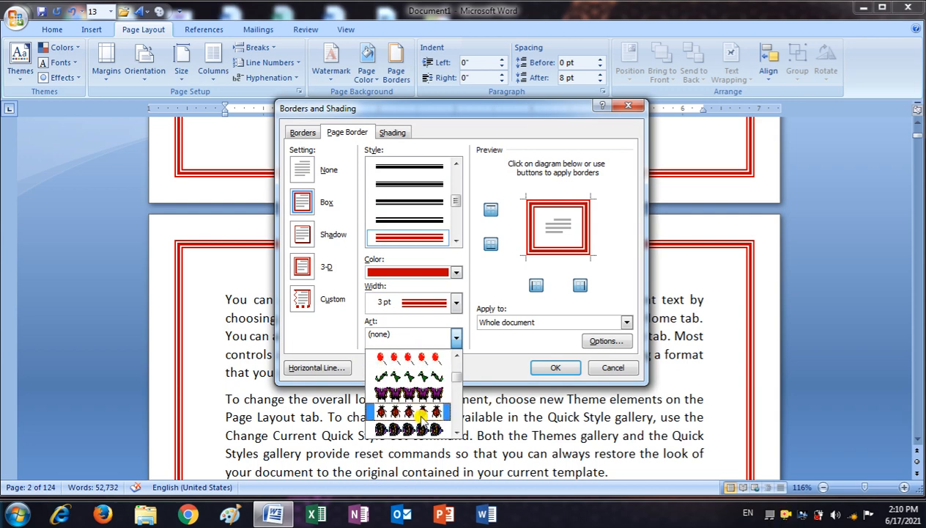
scroll(422, 416, down, 1)
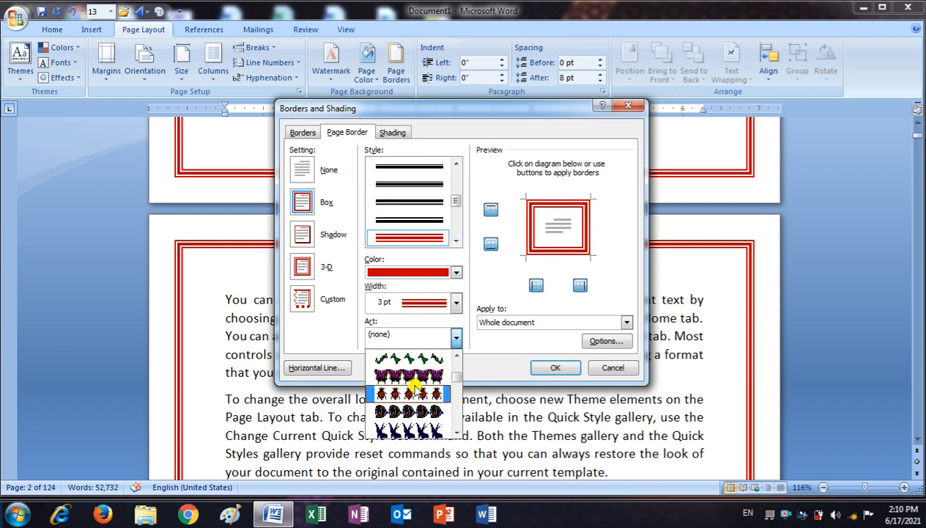
click(413, 376)
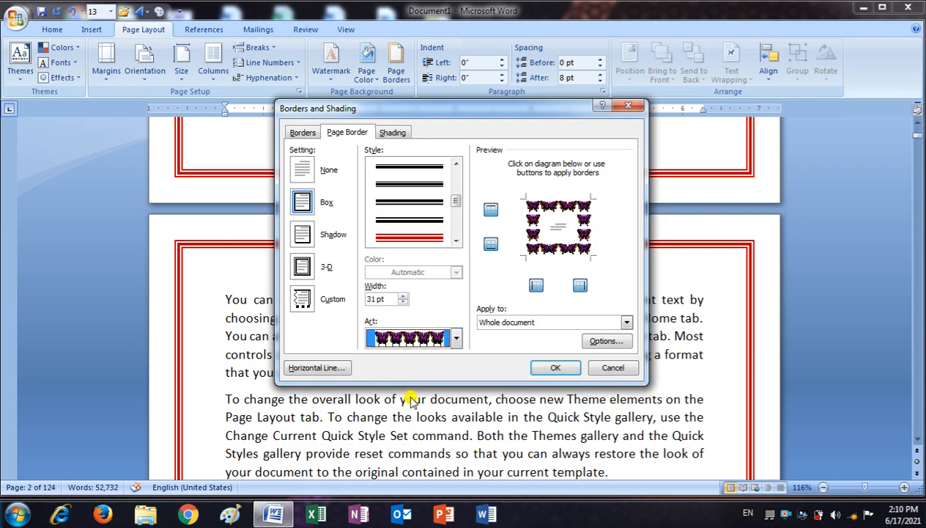
click(554, 367)
scroll(544, 357, up, 6)
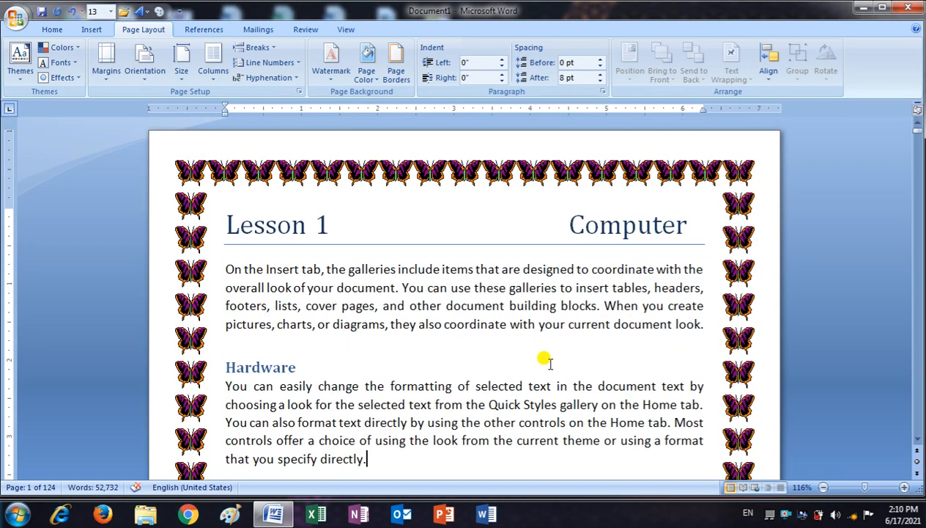
scroll(544, 359, down, 15)
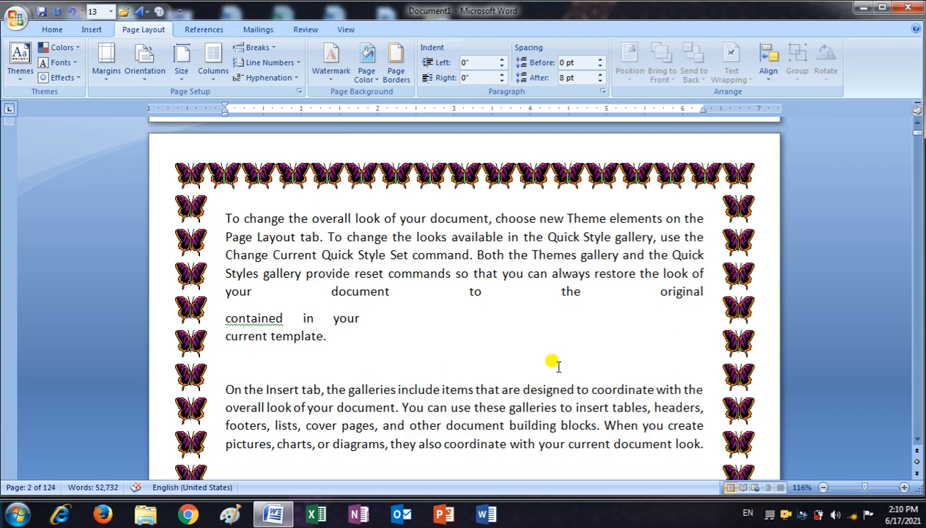
scroll(551, 362, down, 15)
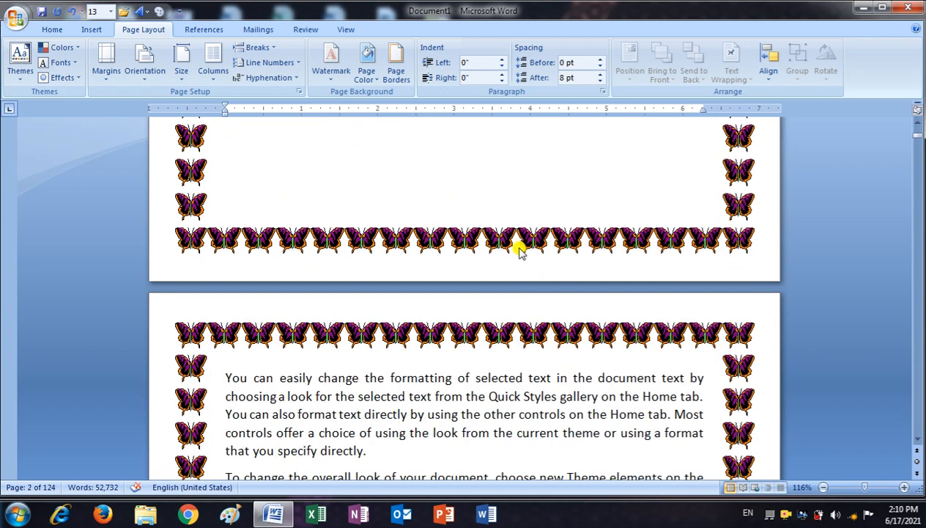
Reduce the width of the butterfly art page border to 20 pt for the whole document.
click(395, 69)
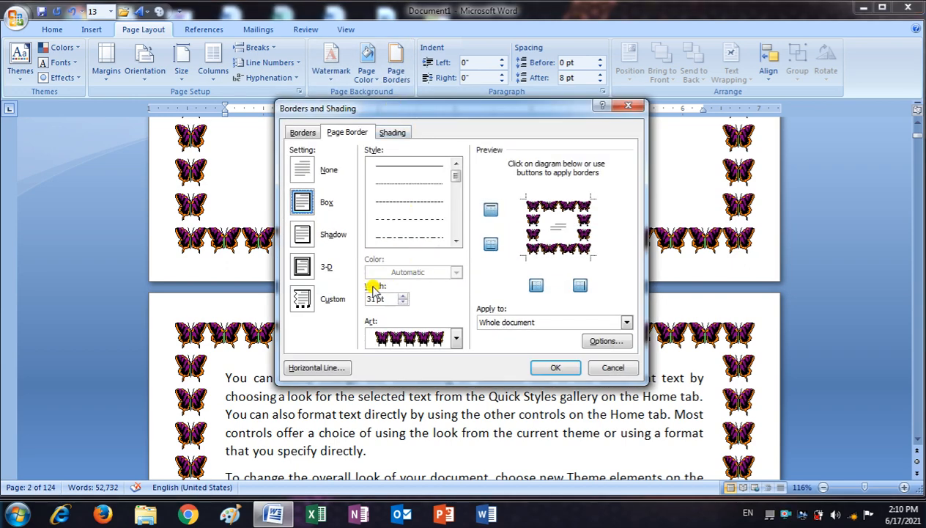
click(405, 302)
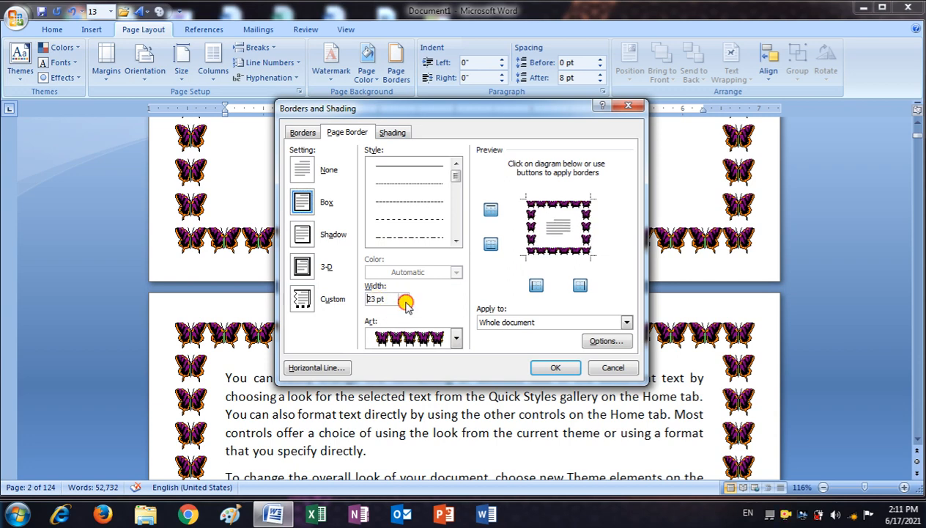
click(406, 302)
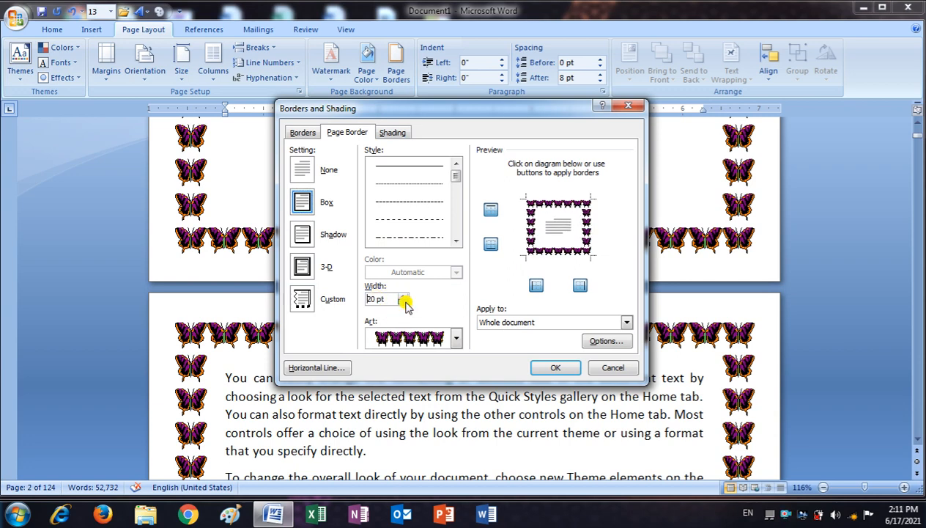
click(551, 370)
scroll(321, 322, up, 5)
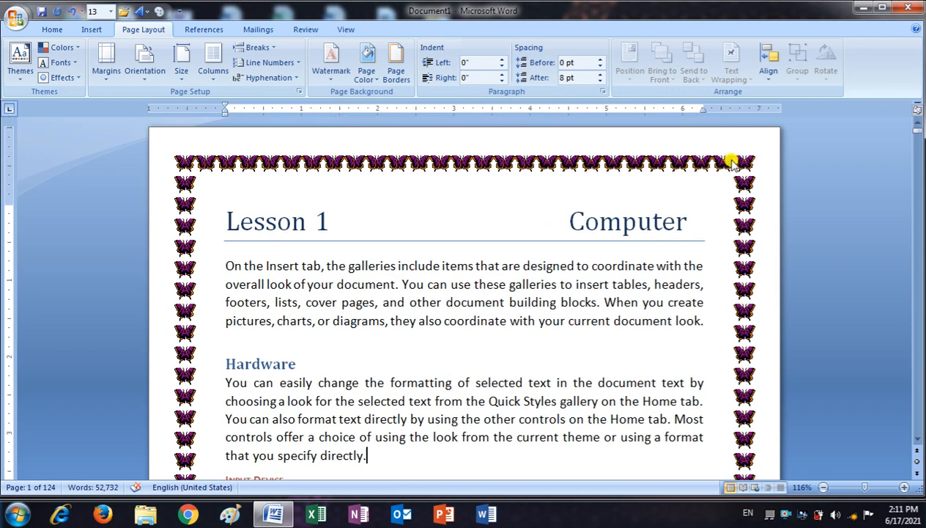
Replace the butterfly page border with the ornamental frame art that has decorated corners, colored blue at 31 pt, for the whole document.
click(398, 66)
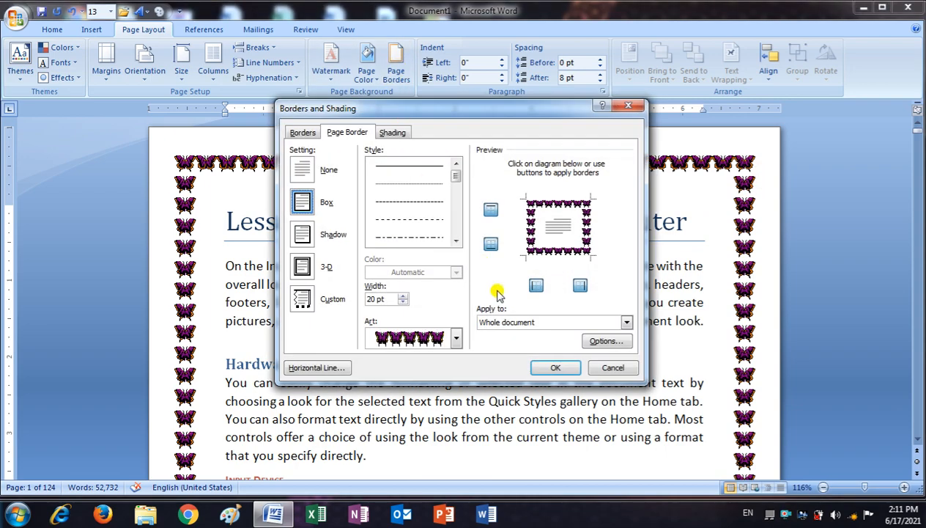
click(455, 338)
drag(459, 372, 462, 396)
scroll(411, 389, down, 6)
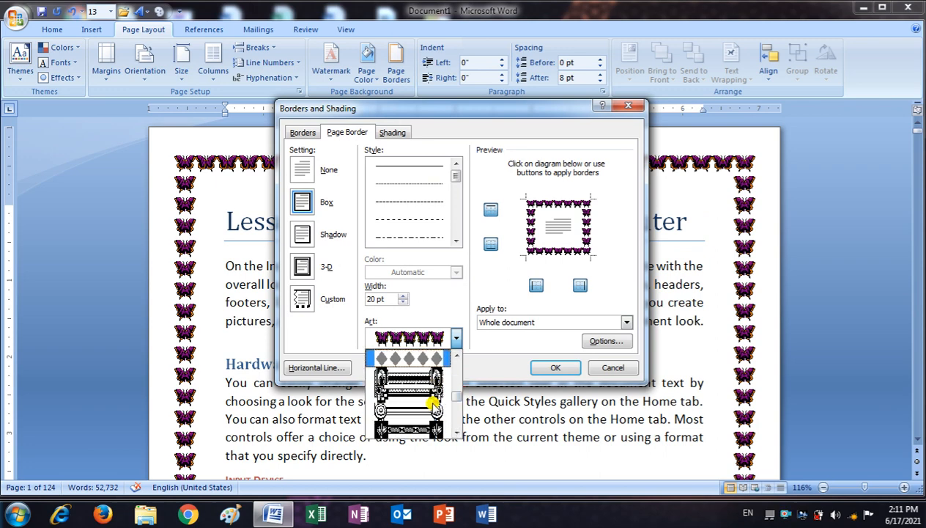
scroll(432, 400, up, 2)
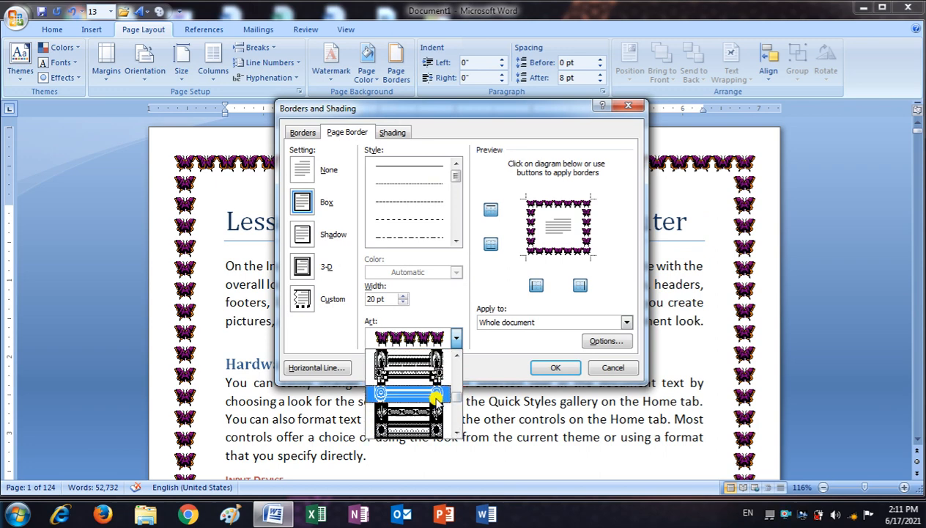
click(423, 373)
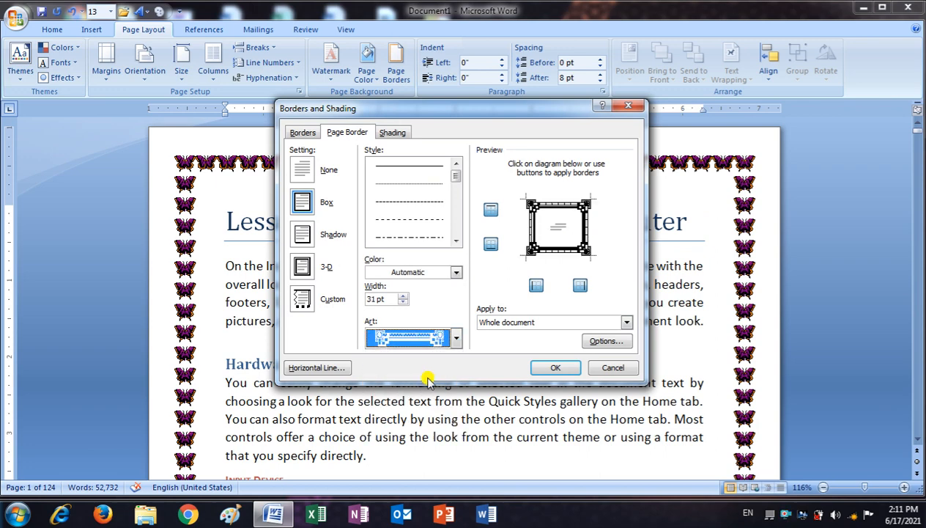
click(454, 272)
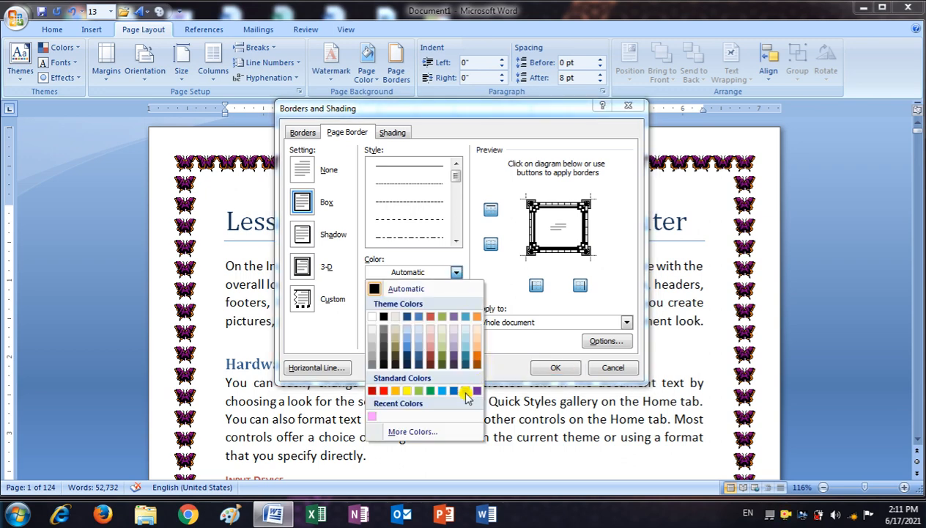
click(455, 391)
click(555, 367)
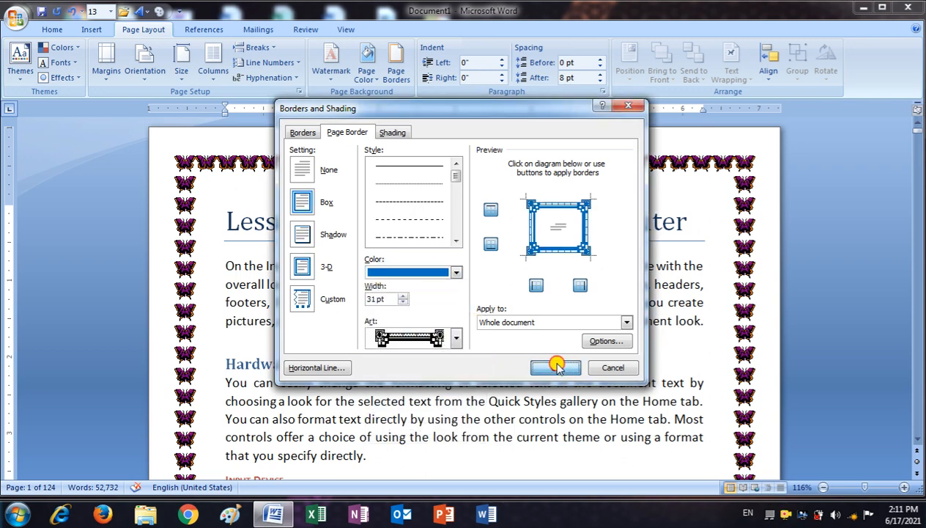
Set the left indent of the page 3 paragraph beginning "To change the overall look of your document" to 1.4".
scroll(557, 363, down, 15)
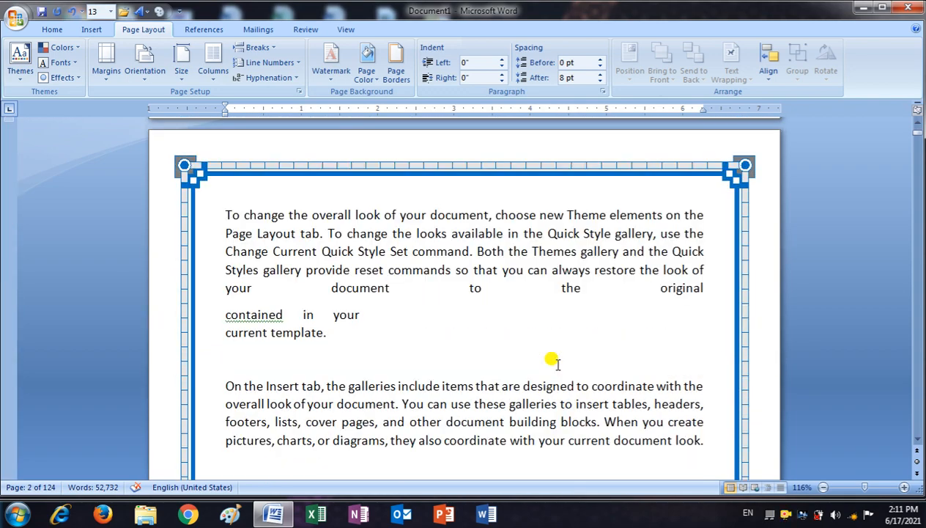
scroll(553, 359, down, 2)
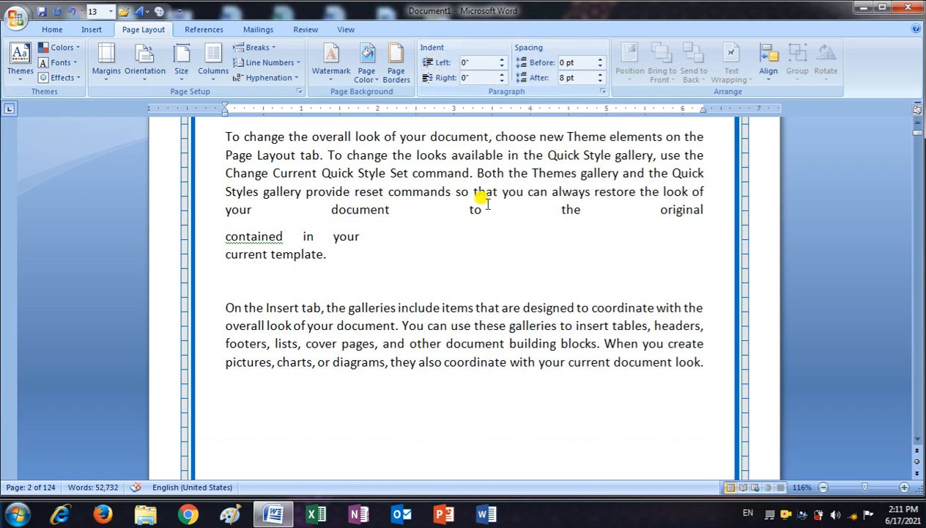
scroll(494, 208, down, 20)
scroll(498, 212, down, 2)
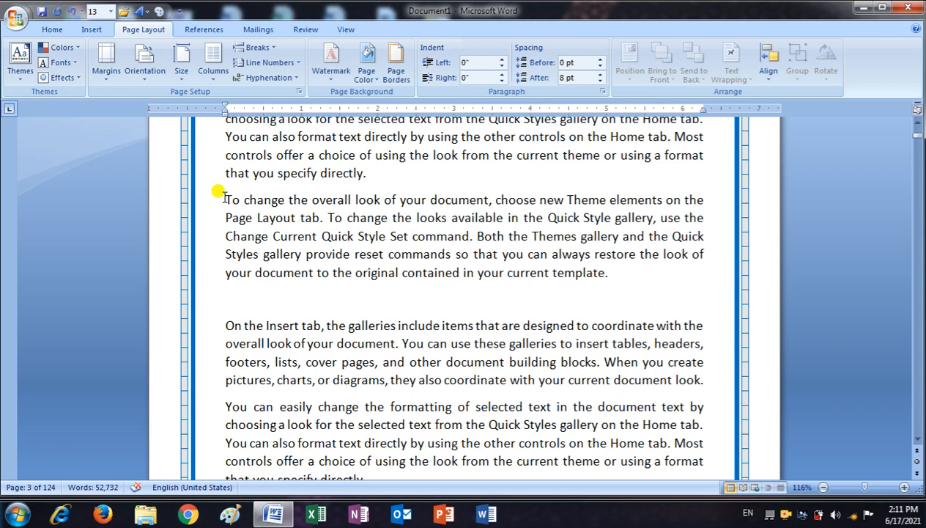
drag(217, 195, 645, 273)
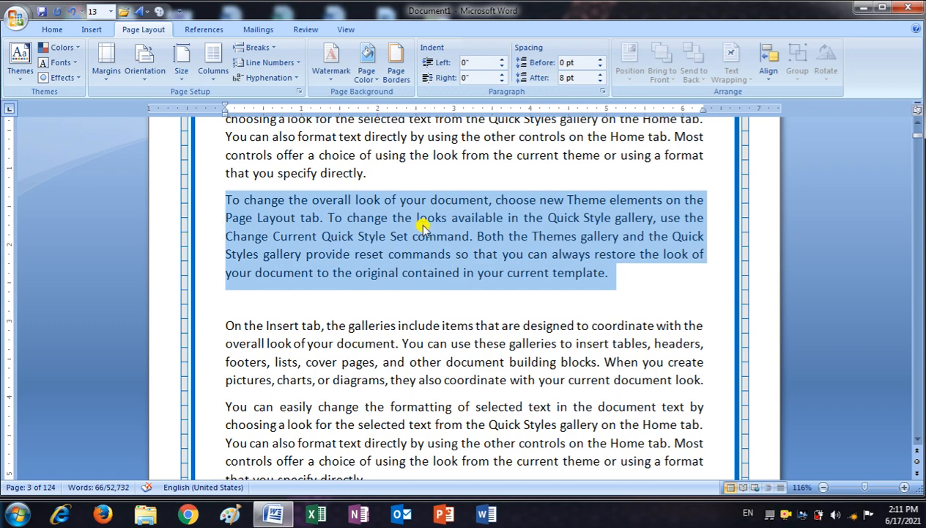
click(502, 58)
click(503, 58)
click(502, 58)
click(502, 58)
click(502, 58)
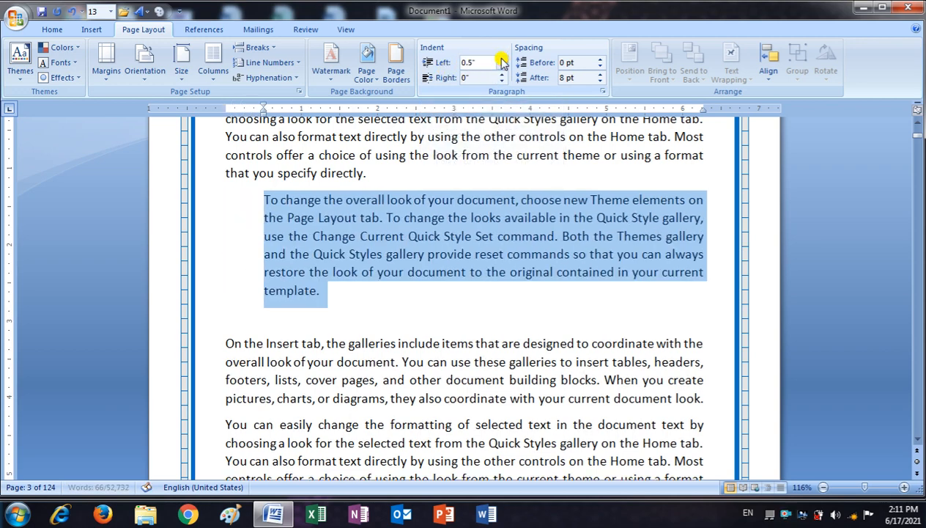
click(502, 58)
click(502, 59)
click(502, 59)
click(502, 59)
click(502, 59)
click(502, 59)
click(502, 59)
click(502, 59)
click(502, 58)
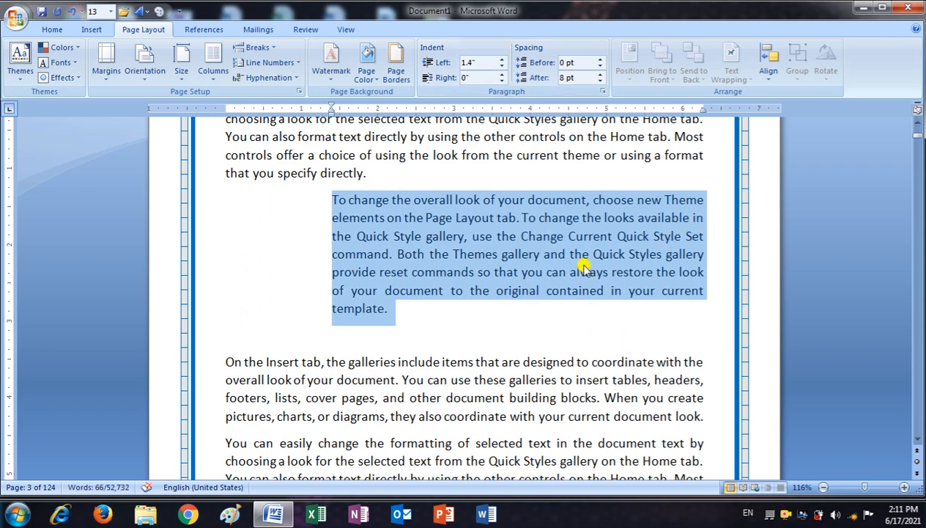
Set the right indent of the selected page 3 paragraph to 1.2".
click(502, 74)
click(502, 74)
click(502, 74)
click(502, 74)
click(502, 74)
click(502, 74)
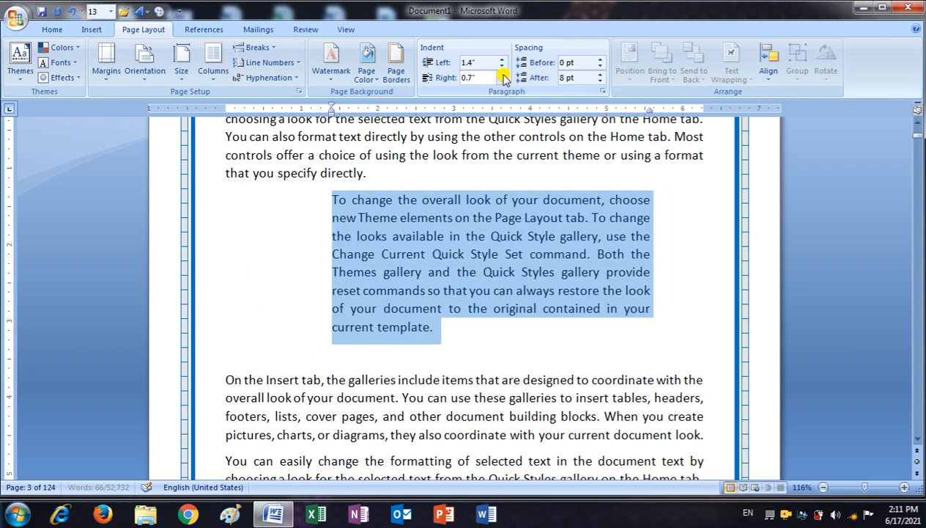
click(502, 74)
click(502, 74)
click(502, 74)
click(502, 74)
click(627, 308)
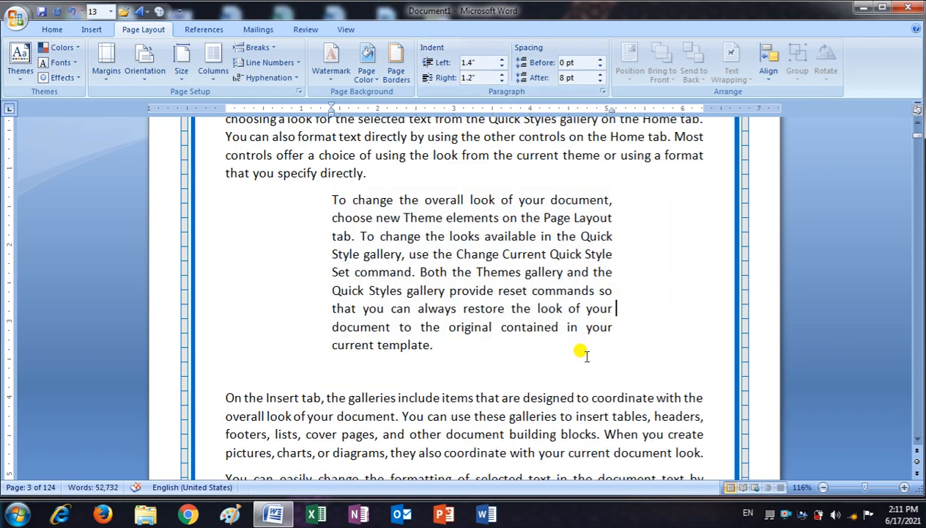
Reset the left indent of the indented page 3 paragraph to 0".
drag(332, 199, 434, 335)
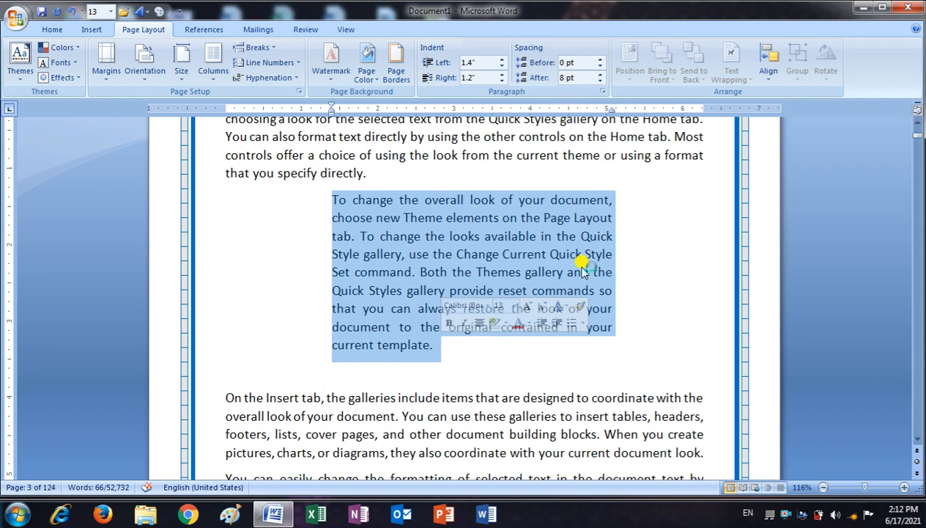
click(502, 67)
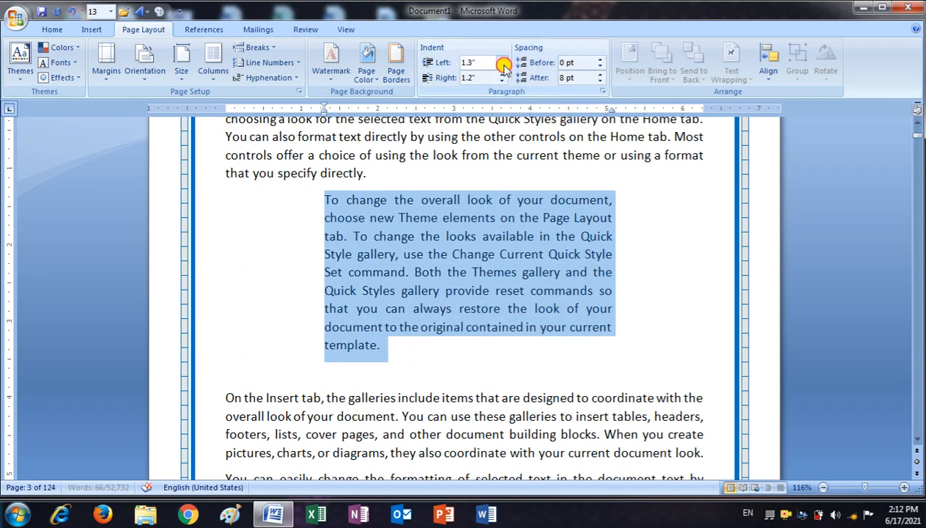
click(503, 67)
click(503, 66)
click(503, 66)
click(503, 66)
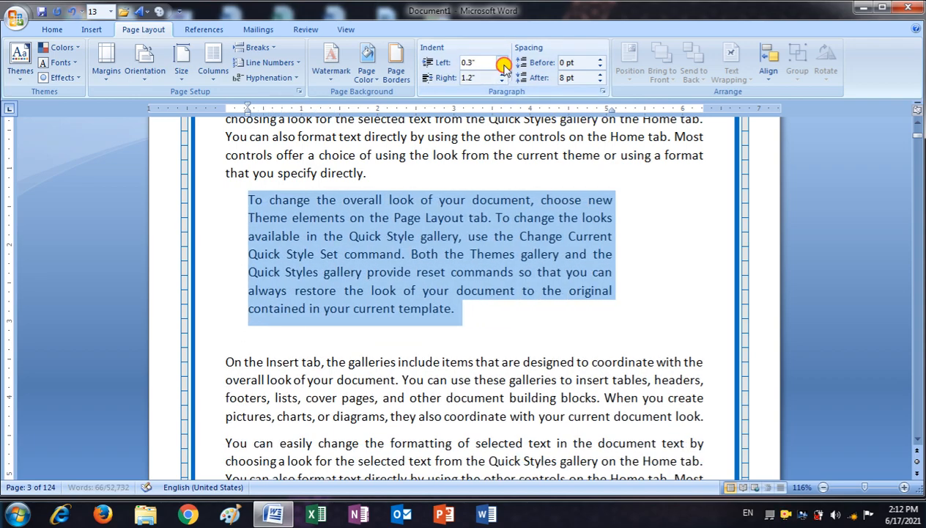
click(503, 66)
click(503, 66)
click(502, 66)
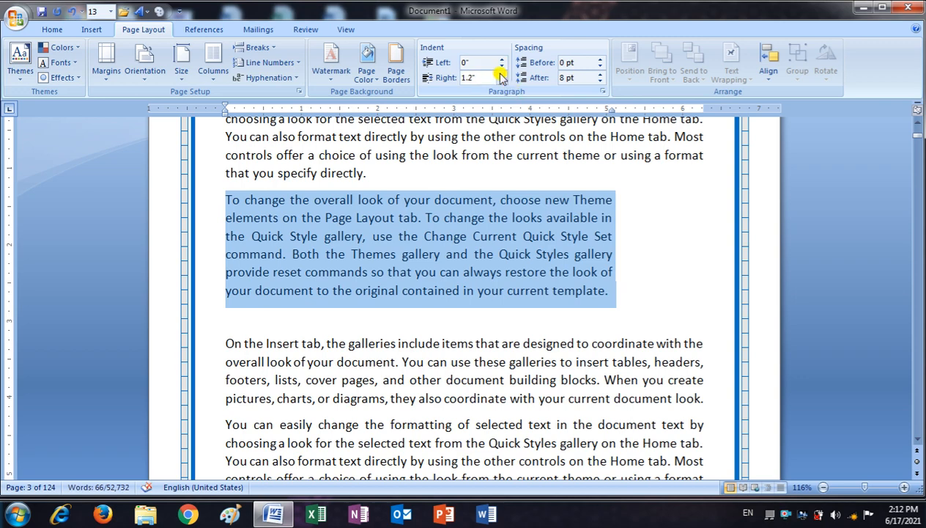
Reset the right indent of the selected page 3 paragraph to 0".
click(502, 81)
click(503, 80)
click(503, 80)
click(503, 81)
click(503, 80)
click(503, 81)
click(503, 80)
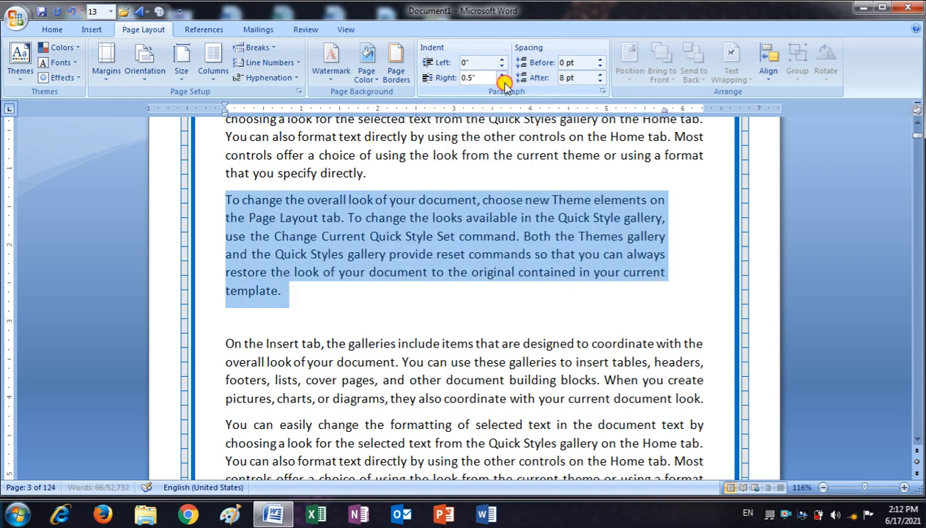
click(503, 81)
click(502, 81)
click(503, 81)
click(503, 80)
click(503, 81)
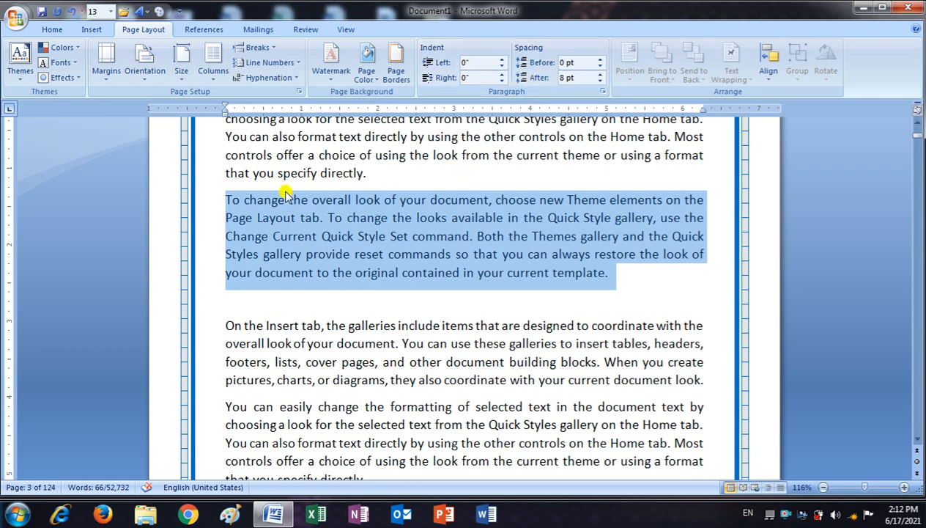
Set the spacing before the selected page 3 paragraph to 48 pt.
click(600, 59)
click(600, 58)
click(599, 59)
click(599, 59)
click(600, 58)
click(599, 58)
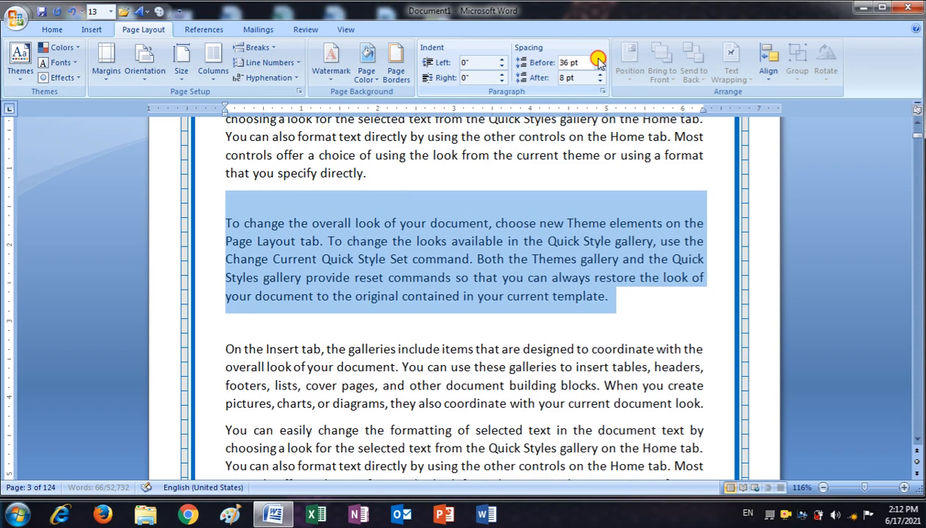
click(599, 58)
click(600, 59)
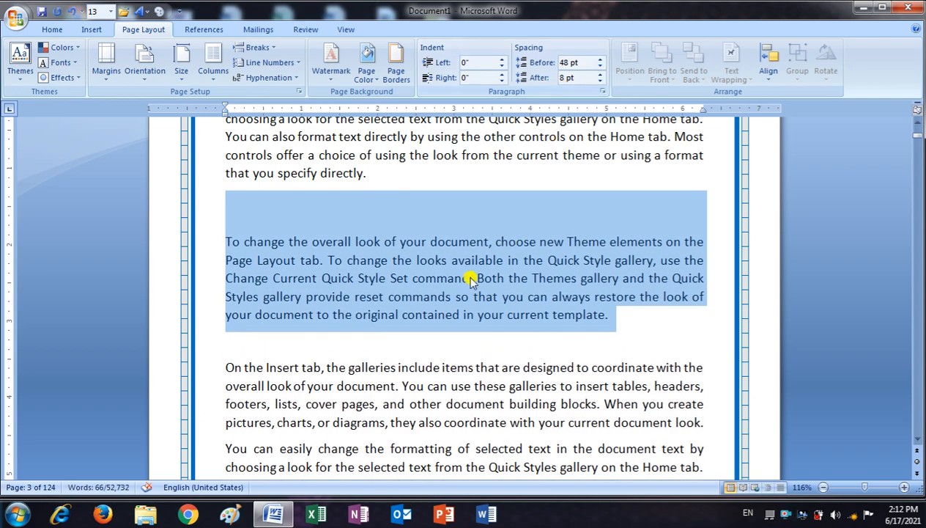
Set the spacing after the selected page 3 paragraph to 42 pt.
click(600, 74)
click(600, 73)
click(600, 73)
click(600, 74)
click(600, 73)
click(601, 73)
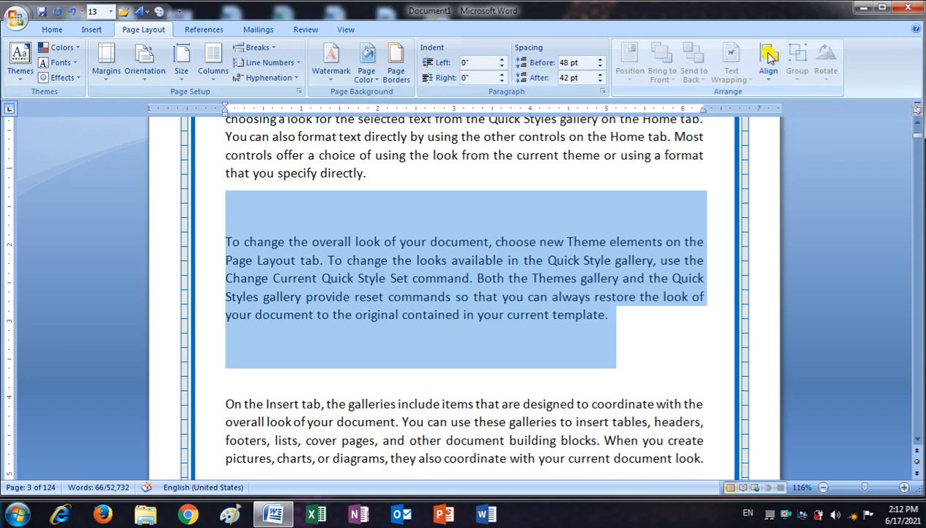
click(91, 30)
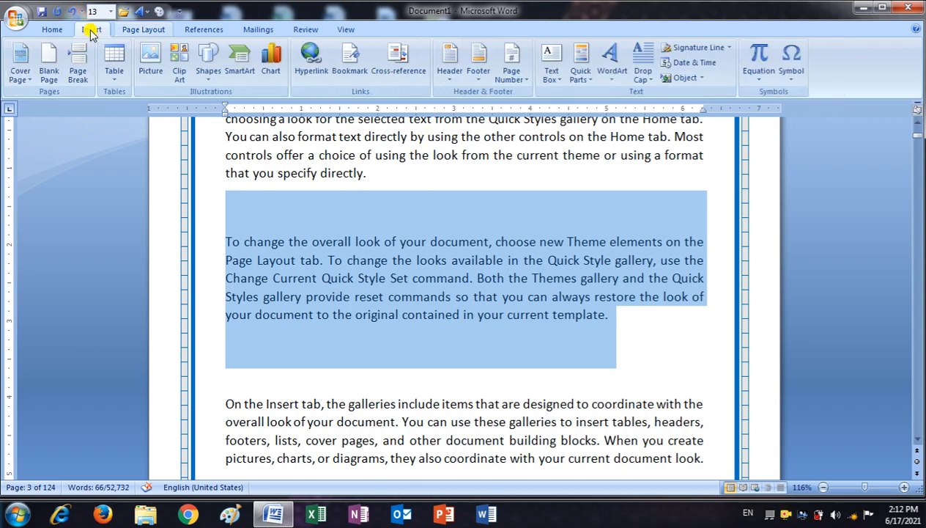
click(151, 74)
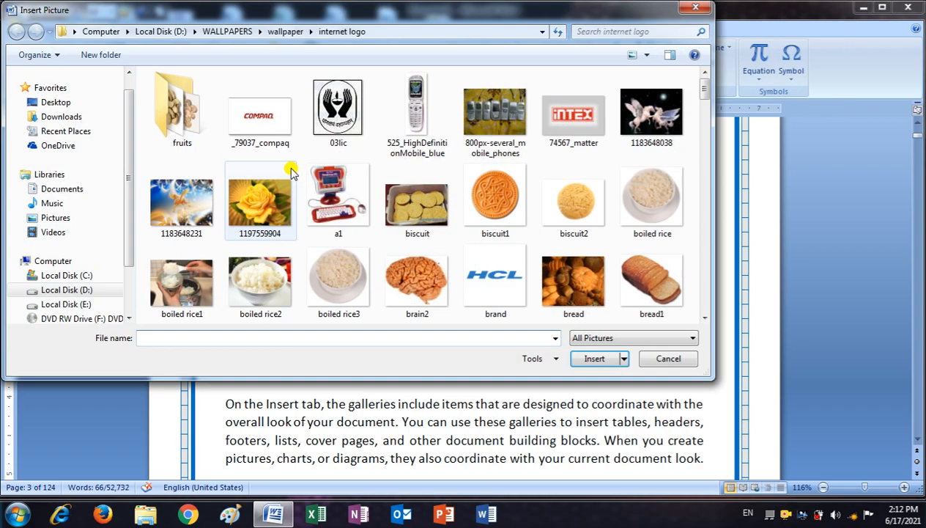
double_click(256, 197)
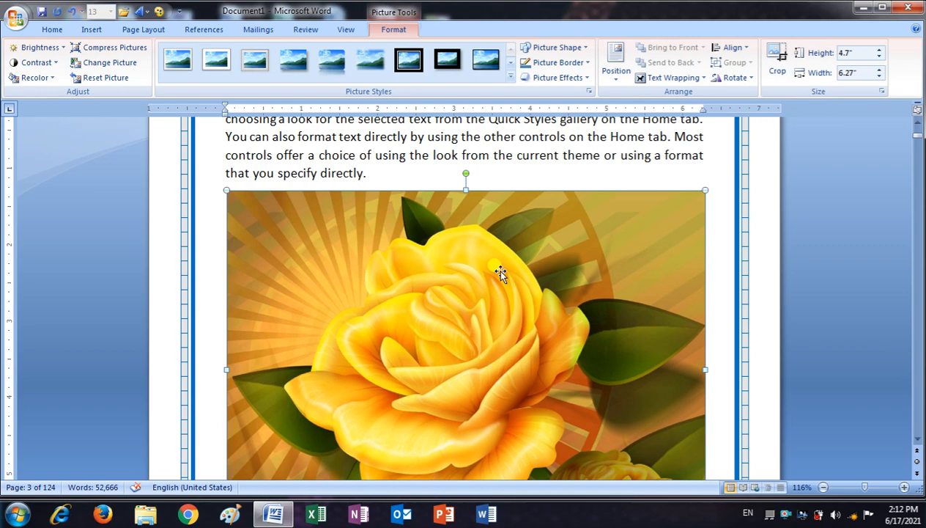
key(Delete)
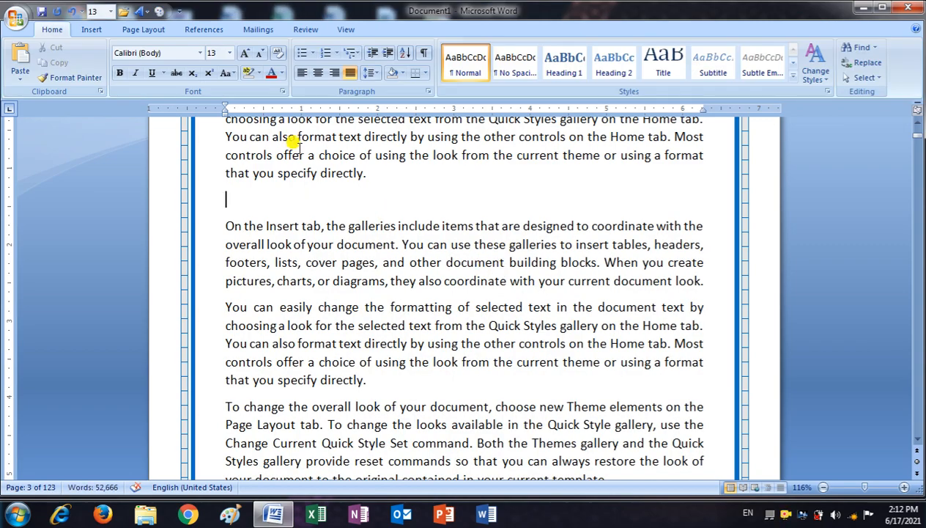
click(144, 30)
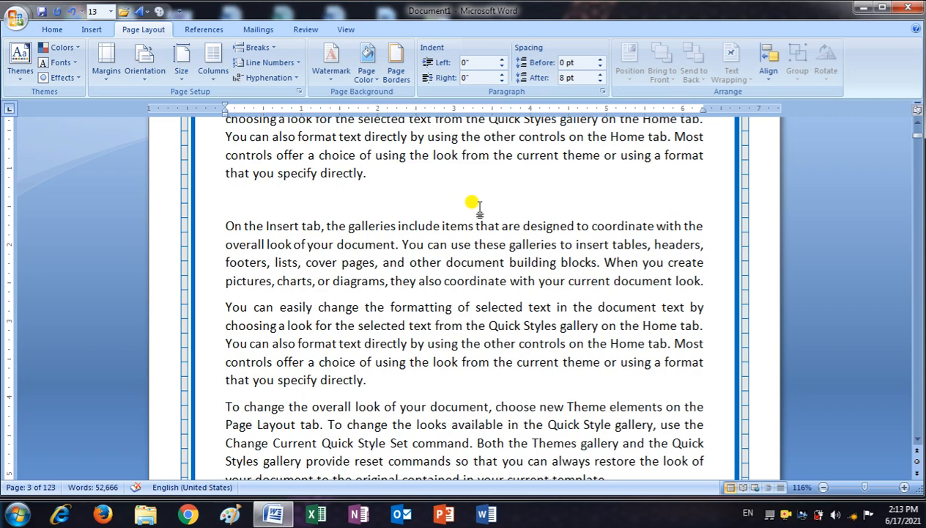
scroll(529, 242, up, 10)
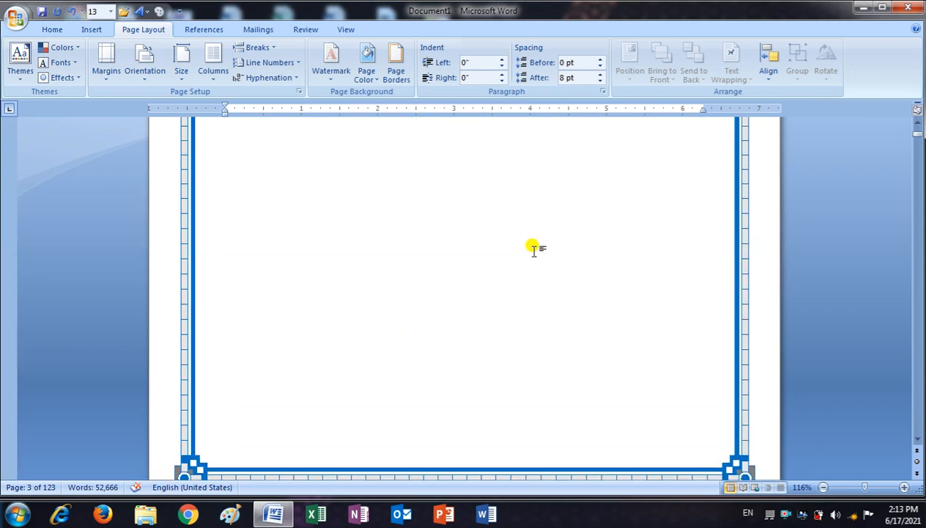
scroll(535, 250, up, 5)
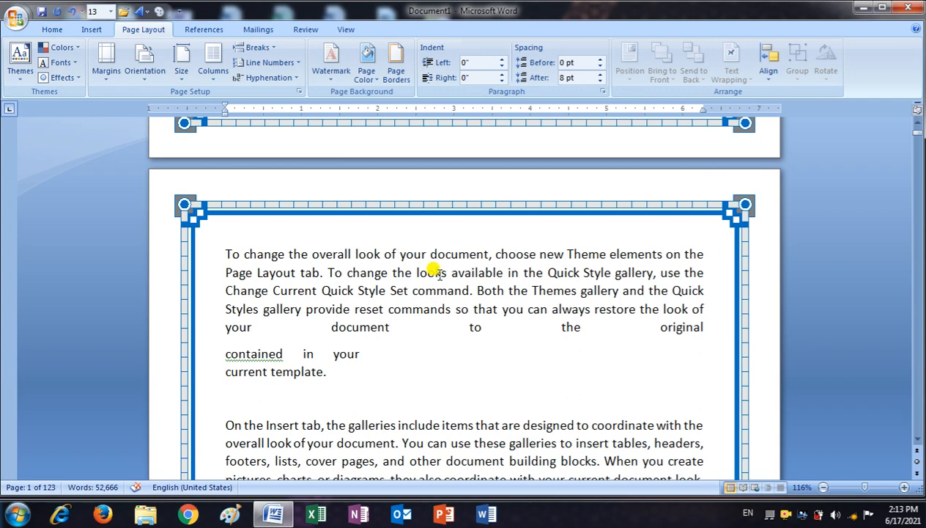
scroll(431, 272, down, 10)
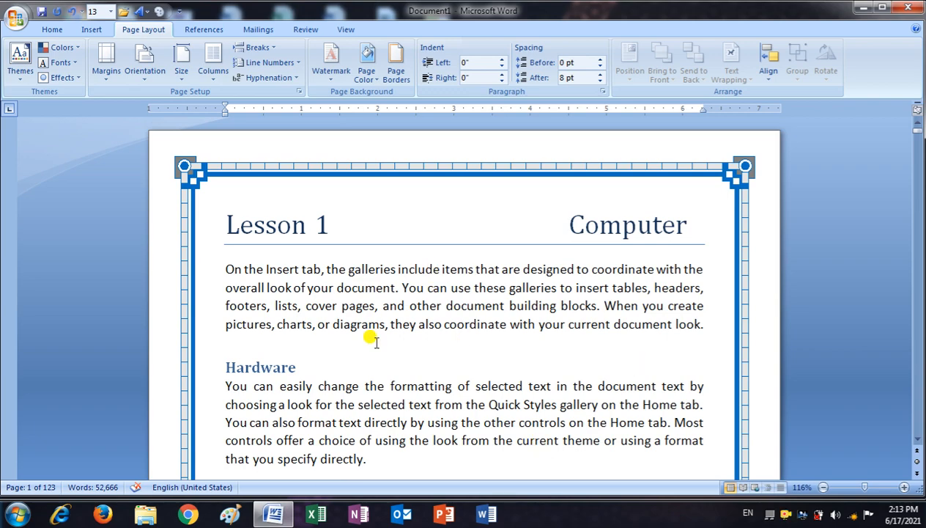
scroll(513, 279, down, 1)
scroll(522, 279, down, 6)
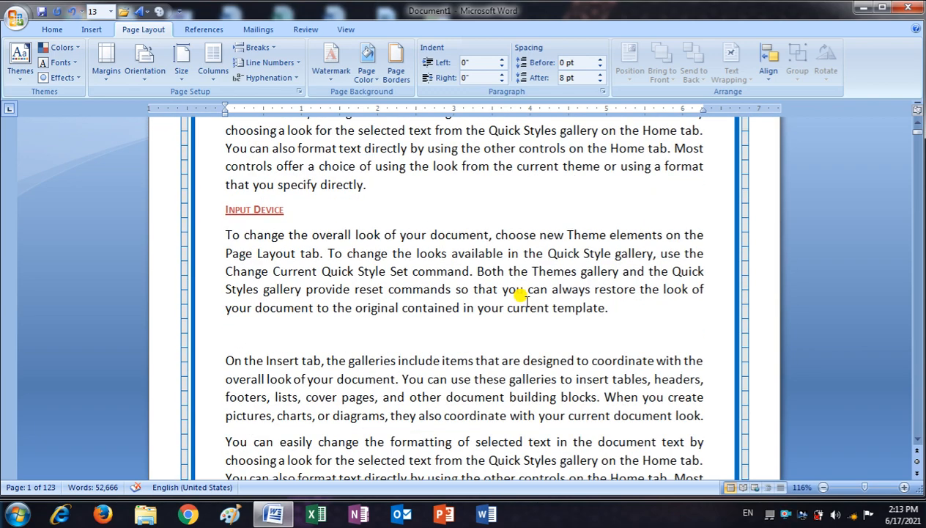